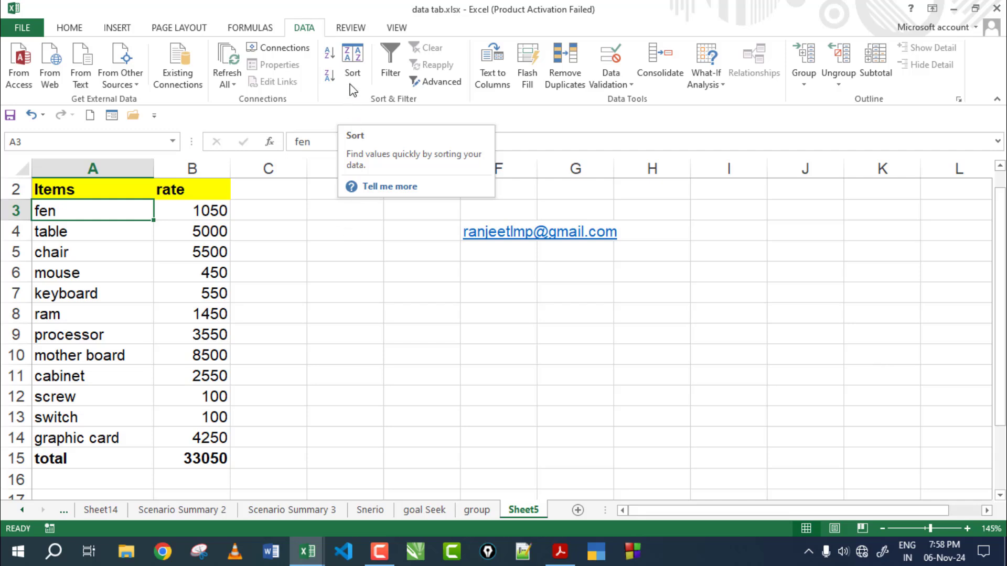
Step: Switch to the Review tab and click empty cells beside the item-rate table
{"action": "left_click", "coordinate": [352, 29]}
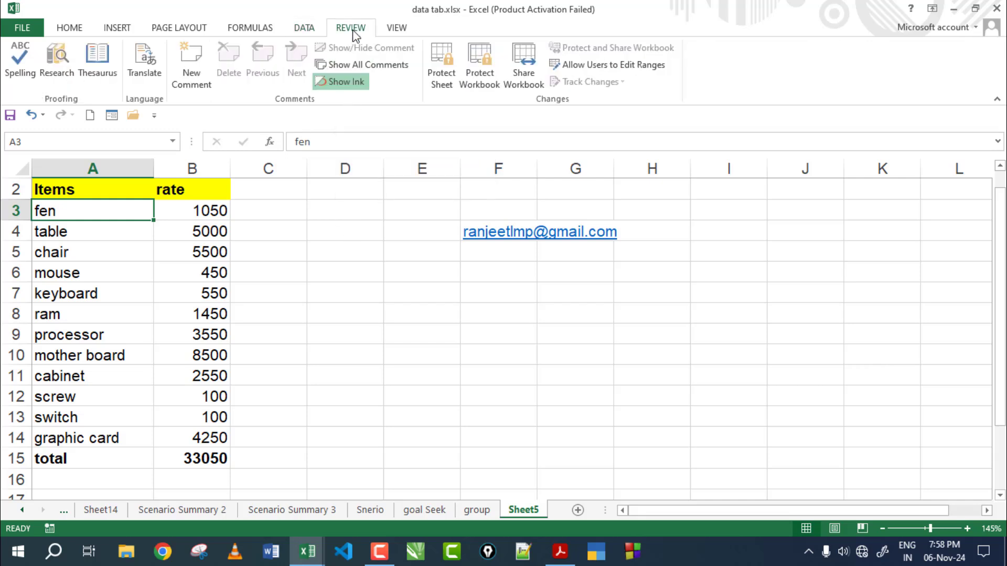
{"action": "left_click", "coordinate": [336, 233]}
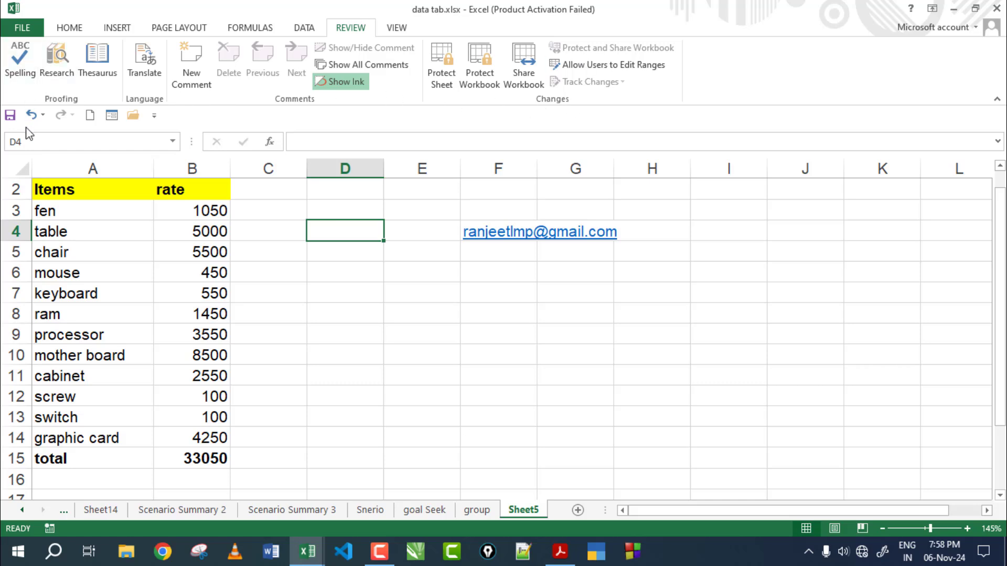
{"action": "left_click", "coordinate": [302, 273]}
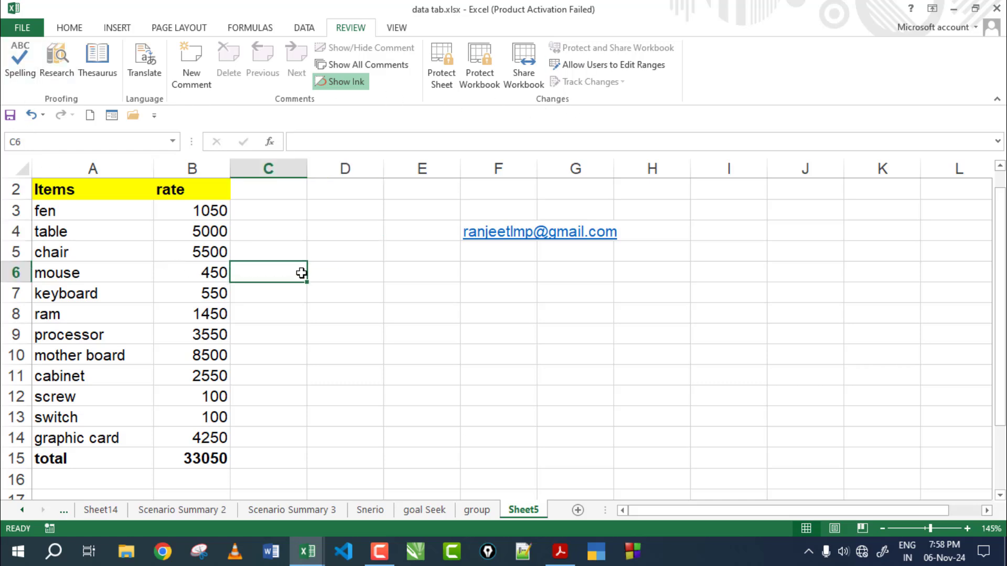
{"action": "left_click", "coordinate": [333, 197]}
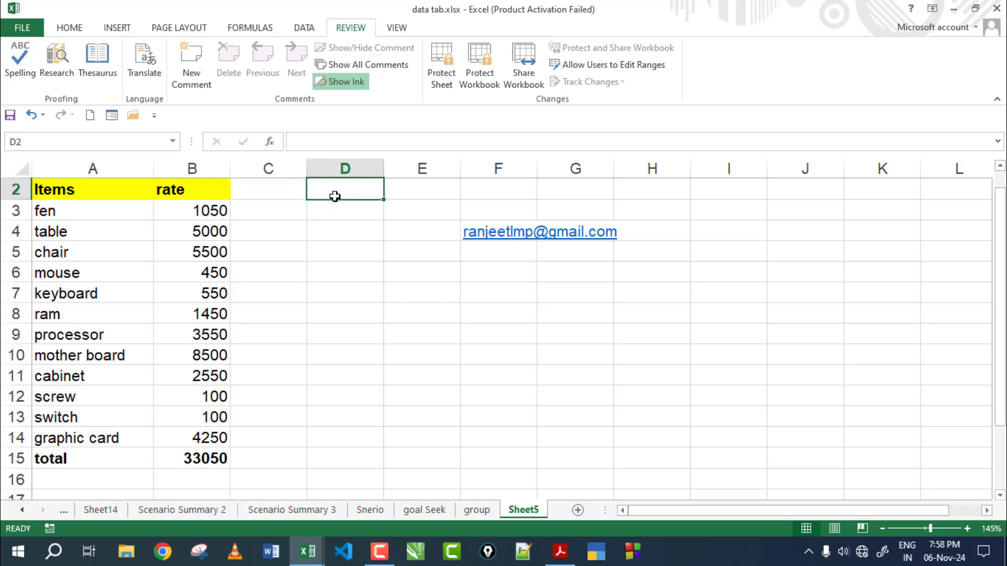
Step: Select the item-rate table A2:B15, then clear the selection to cell D2
{"action": "left_click_drag", "start_coordinate": [47, 192], "coordinate": [198, 464]}
{"action": "left_click", "coordinate": [63, 189]}
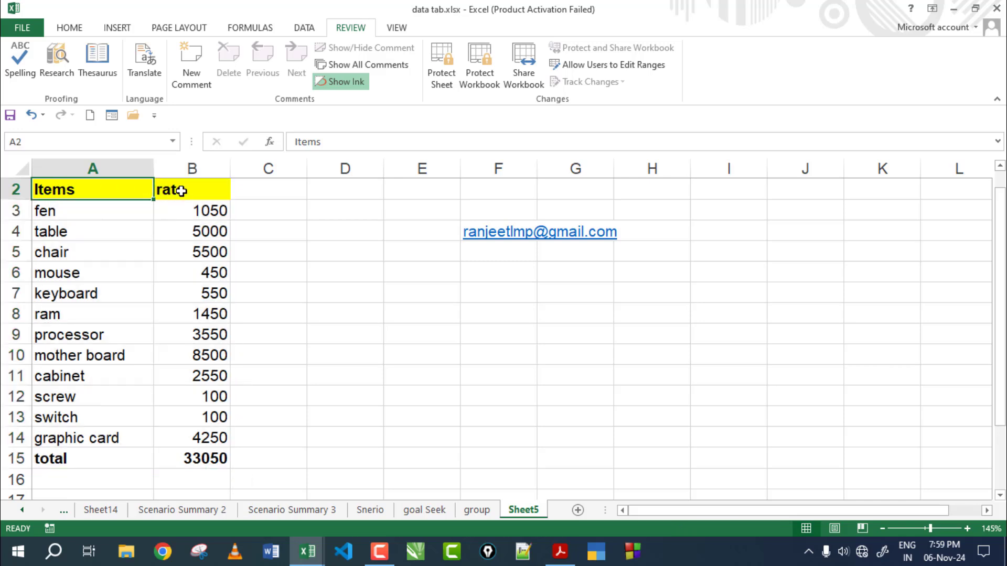
{"action": "left_click", "coordinate": [181, 190]}
{"action": "left_click_drag", "start_coordinate": [40, 189], "coordinate": [190, 461]}
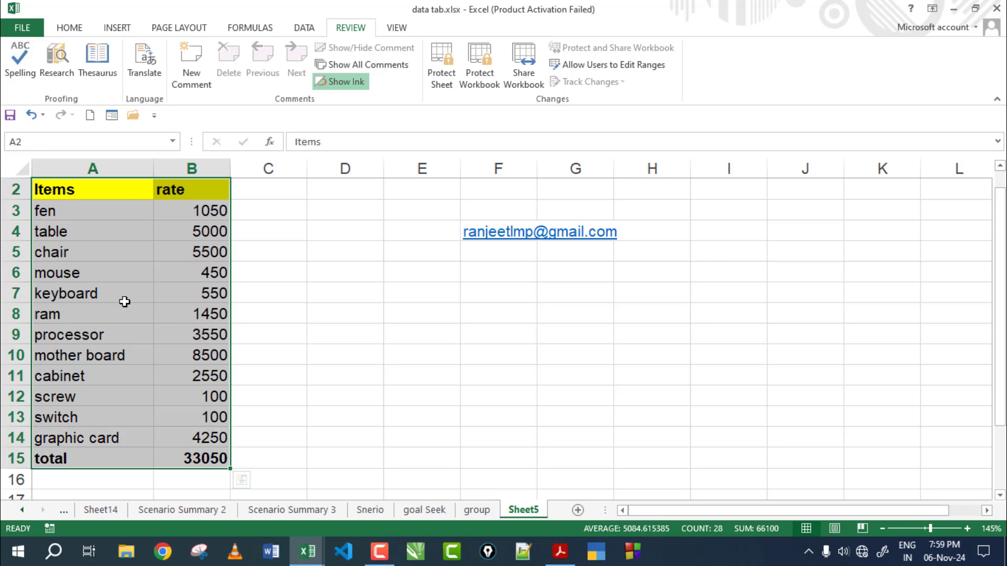
{"action": "left_click", "coordinate": [334, 190]}
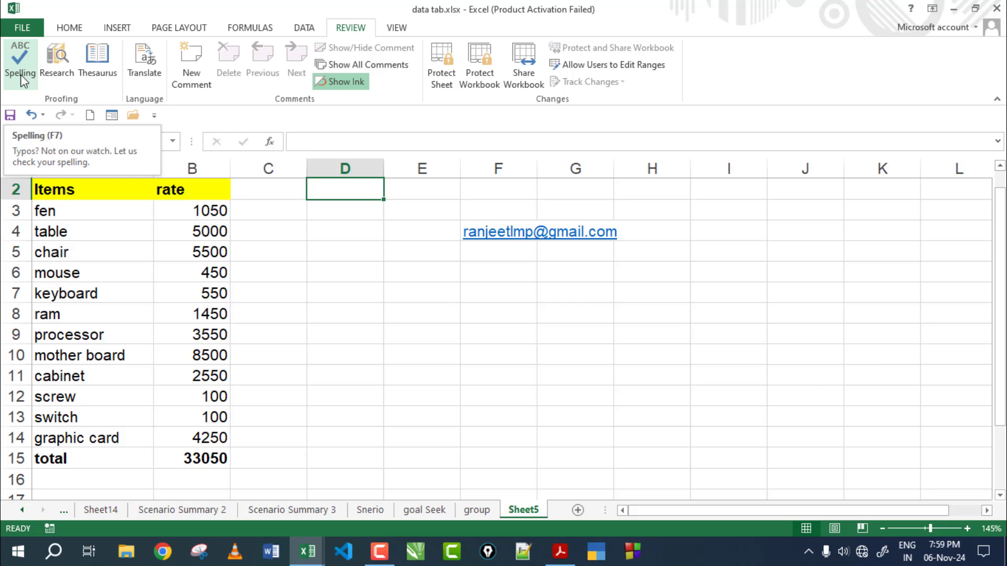
{"action": "left_click", "coordinate": [346, 311]}
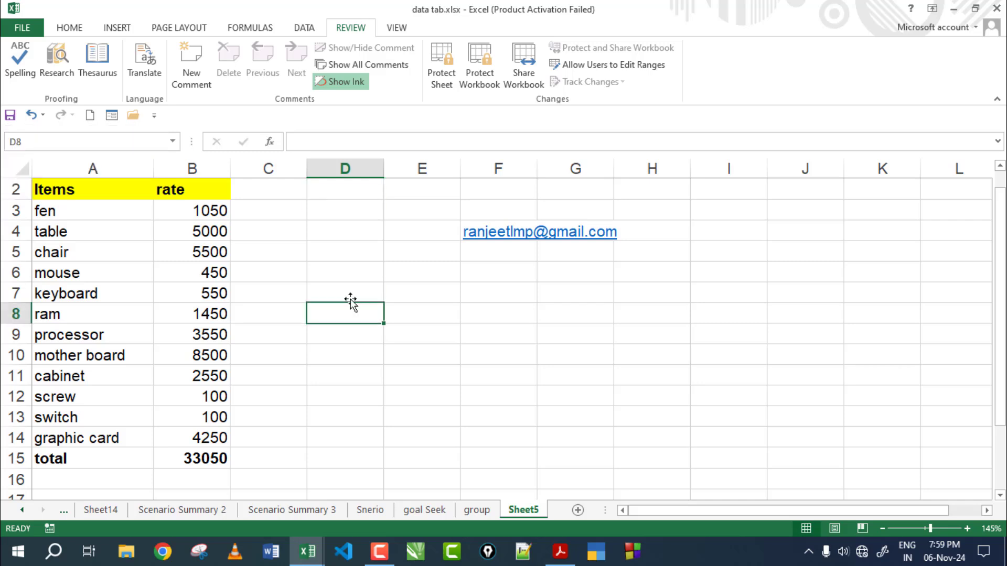
{"action": "left_click", "coordinate": [13, 58]}
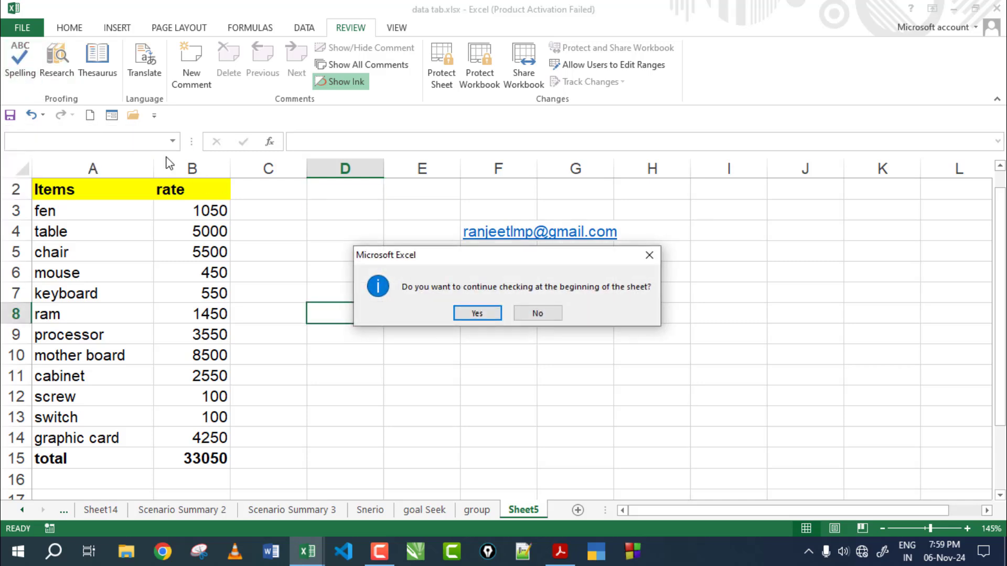
{"action": "left_click", "coordinate": [477, 312]}
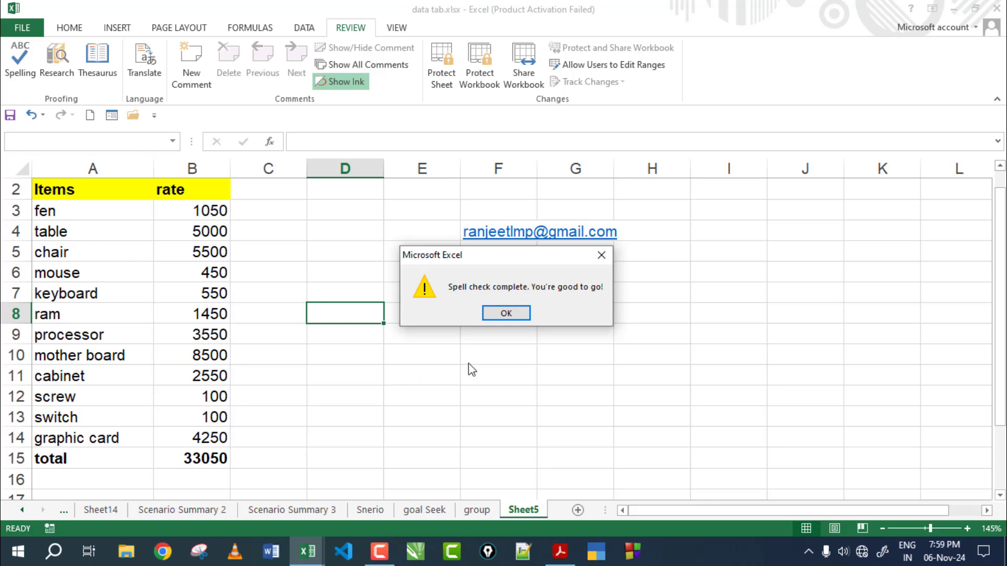
{"action": "left_click", "coordinate": [503, 314]}
{"action": "left_click", "coordinate": [77, 213]}
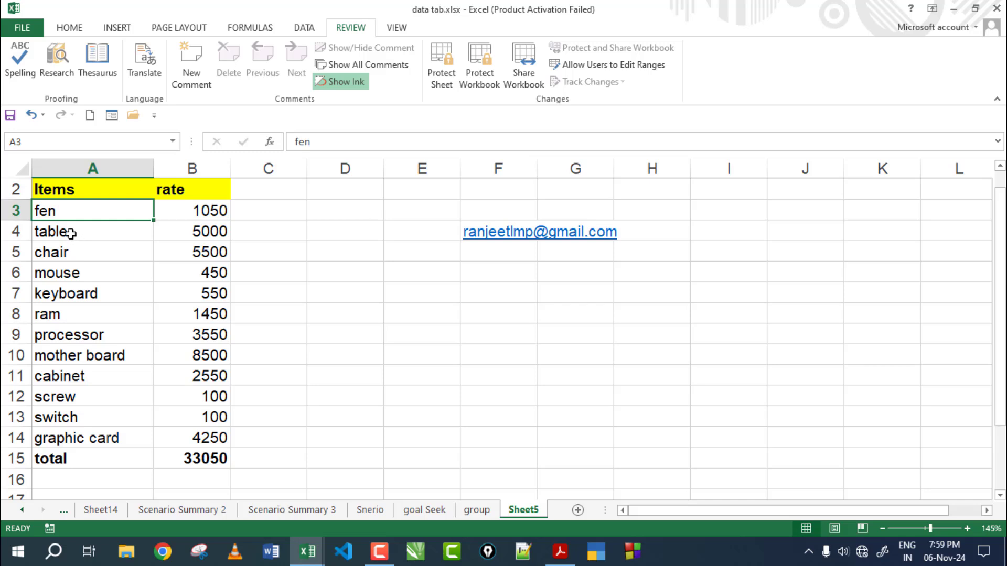
Step: Replace the keyboard item in A7 with the misspelling 'kiybord'
{"action": "left_click", "coordinate": [71, 230]}
{"action": "left_click", "coordinate": [72, 259]}
{"action": "left_click", "coordinate": [80, 276]}
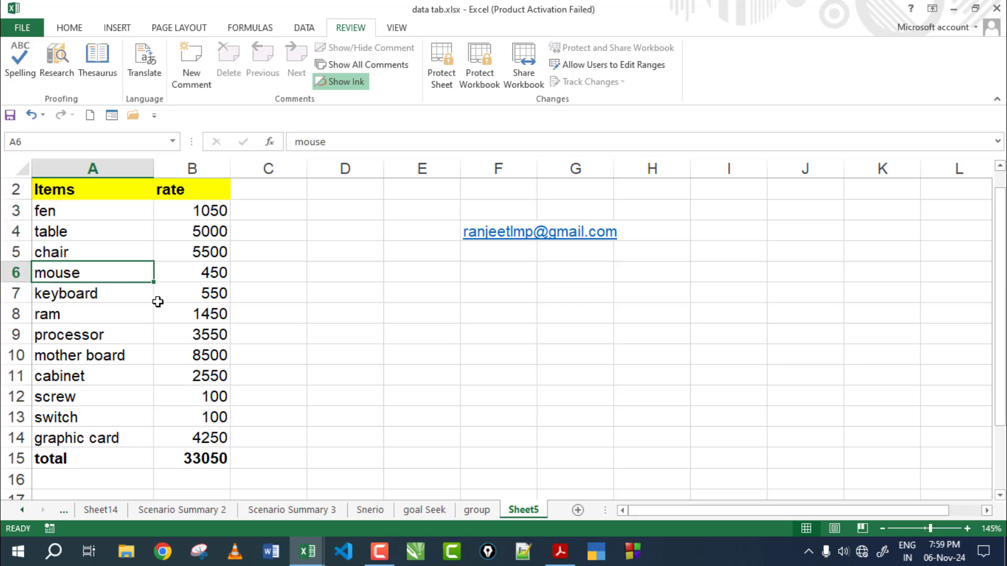
{"action": "left_click", "coordinate": [93, 296]}
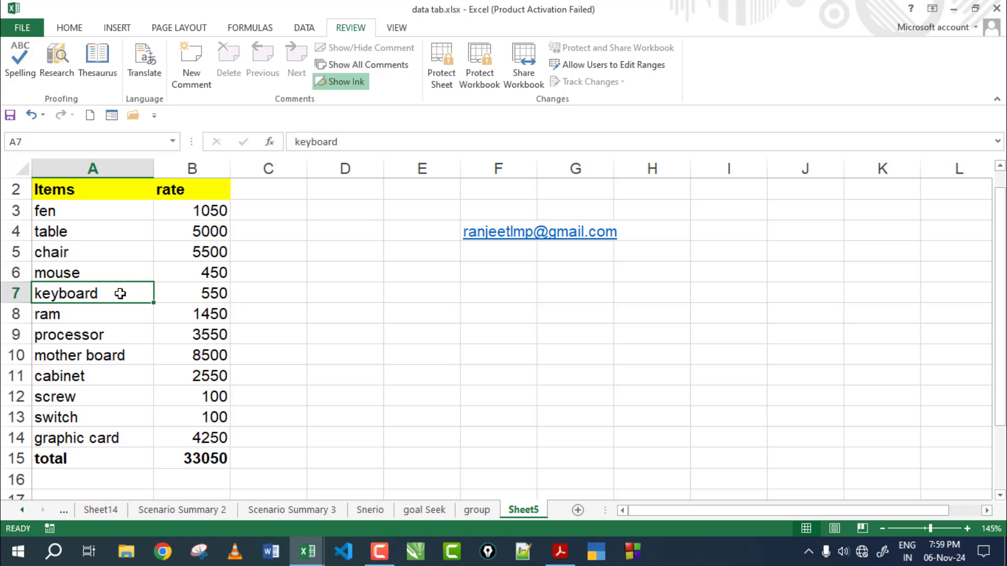
{"action": "type", "text": "k"}
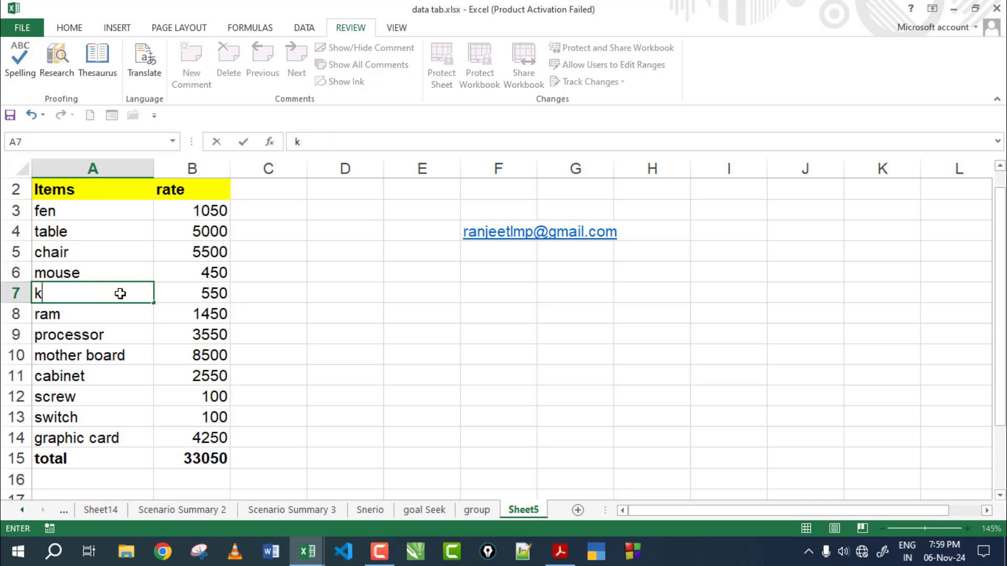
{"action": "type", "text": "iybo"}
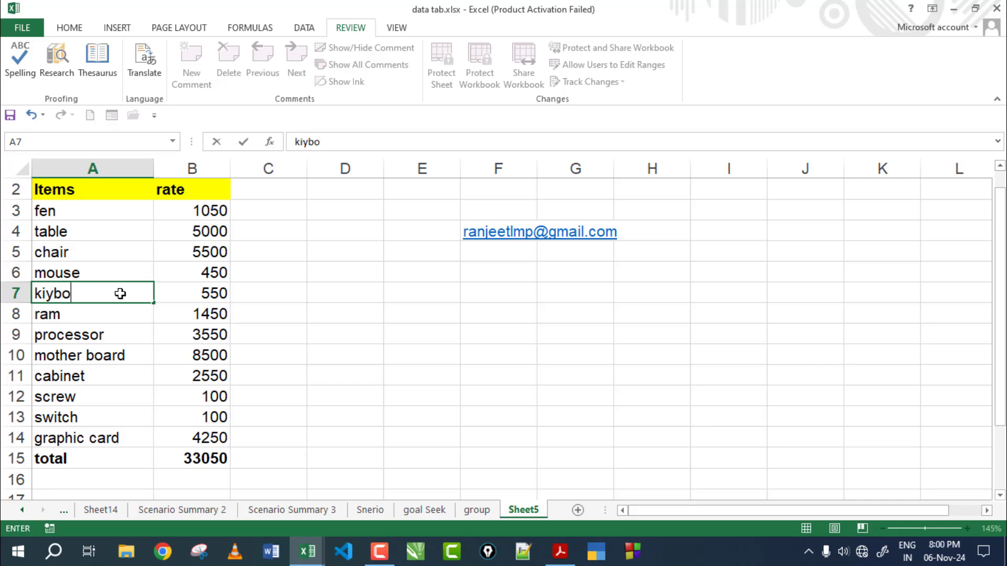
{"action": "type", "text": "rd"}
{"action": "key", "text": "Return"}
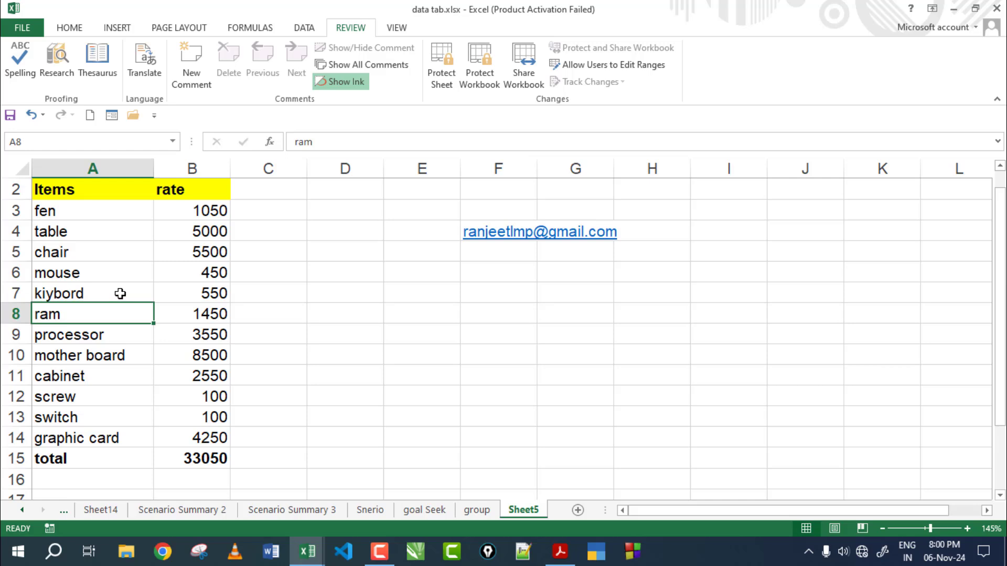
Step: Change the processor item in A9 to the misspelling 'prossessor', then reselect A7
{"action": "key", "text": "Down"}
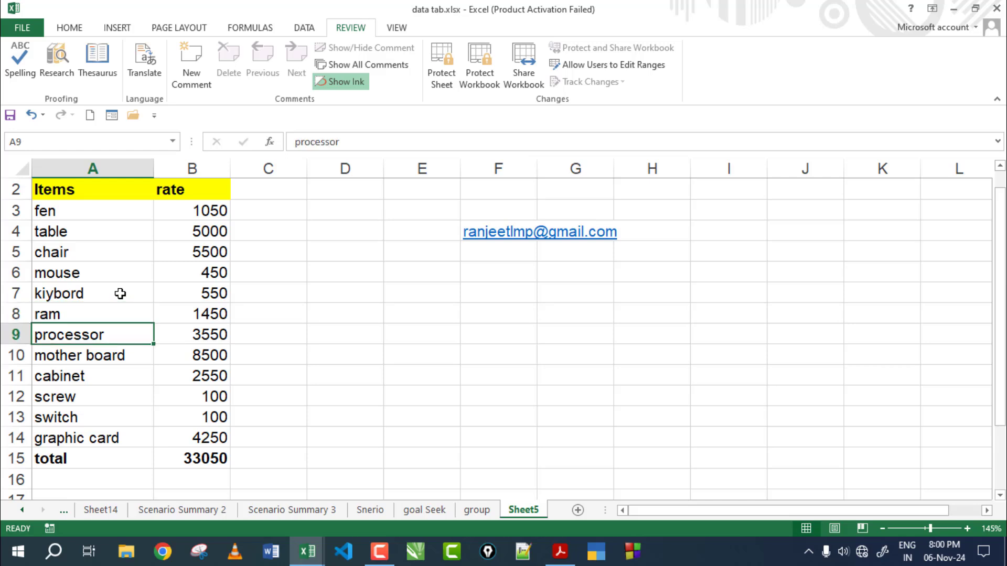
{"action": "type", "text": "pro"}
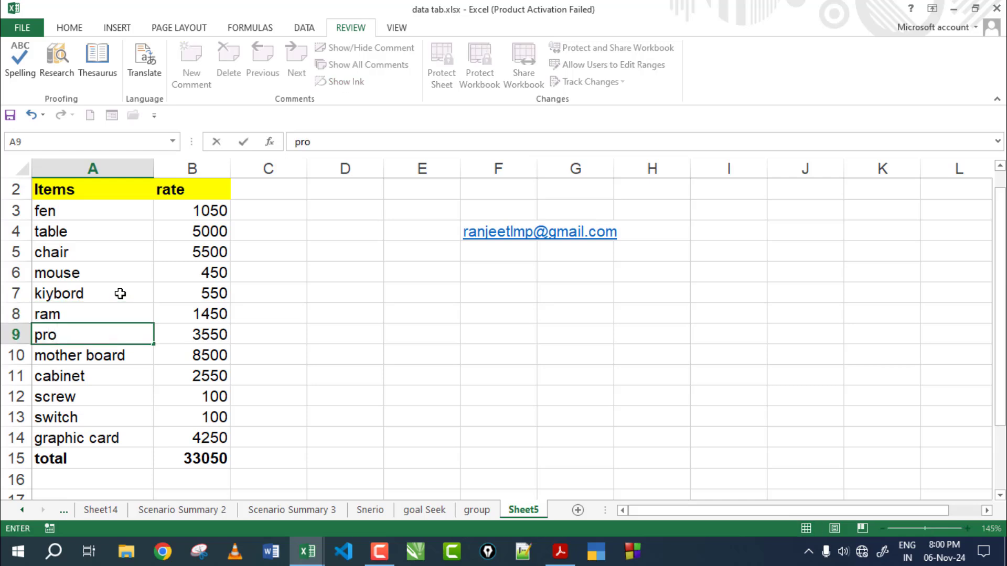
{"action": "type", "text": "ssessor"}
{"action": "key", "text": "Return"}
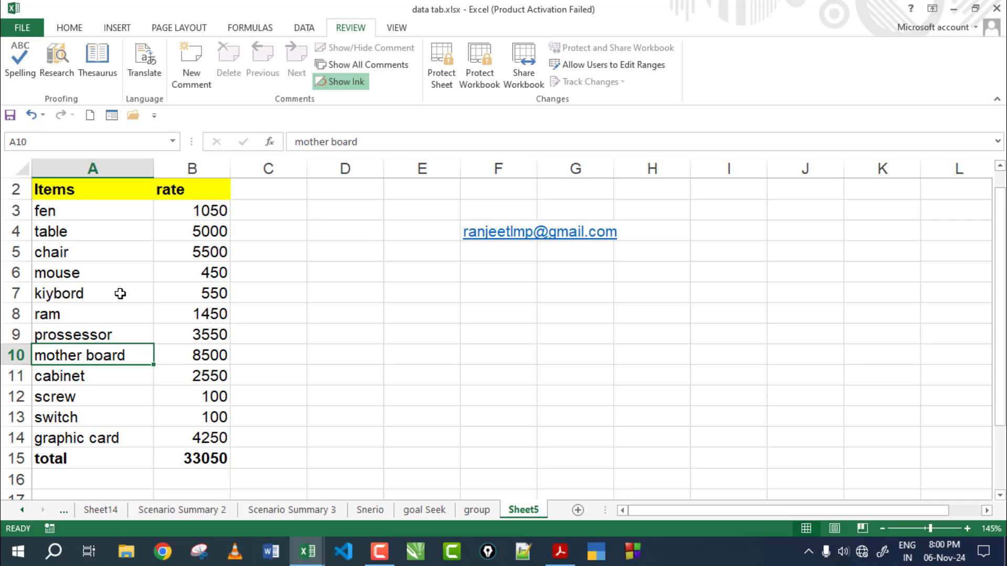
{"action": "left_click", "coordinate": [79, 336]}
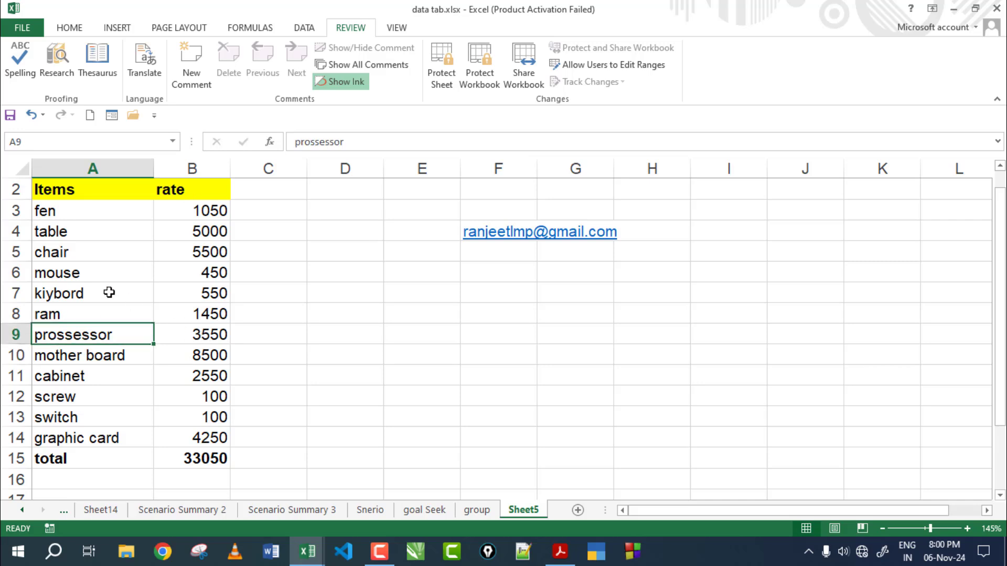
{"action": "left_click", "coordinate": [84, 292]}
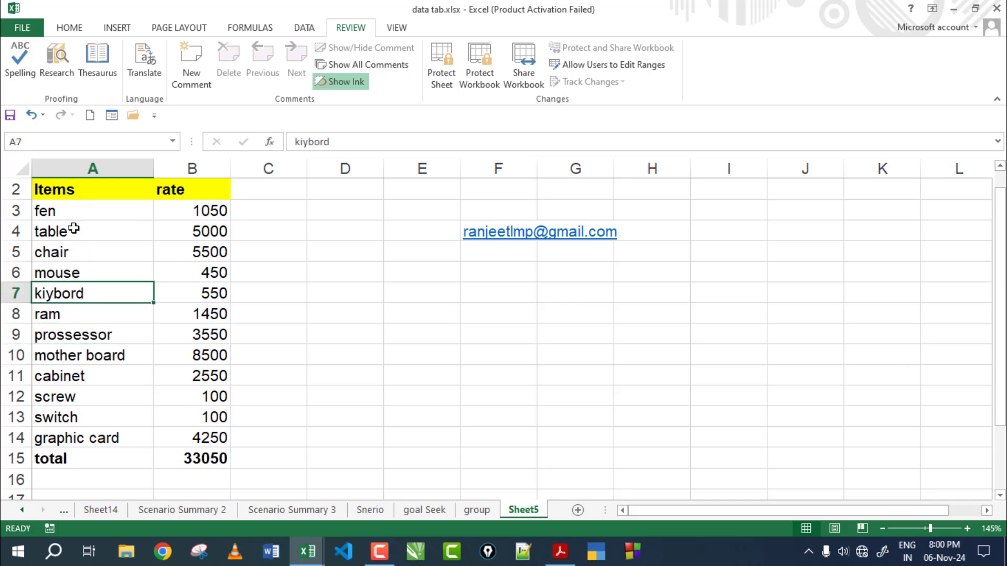
Step: Run spell check and replace 'kiybord' with the suggestion 'keyboard' in A7
{"action": "left_click", "coordinate": [25, 58]}
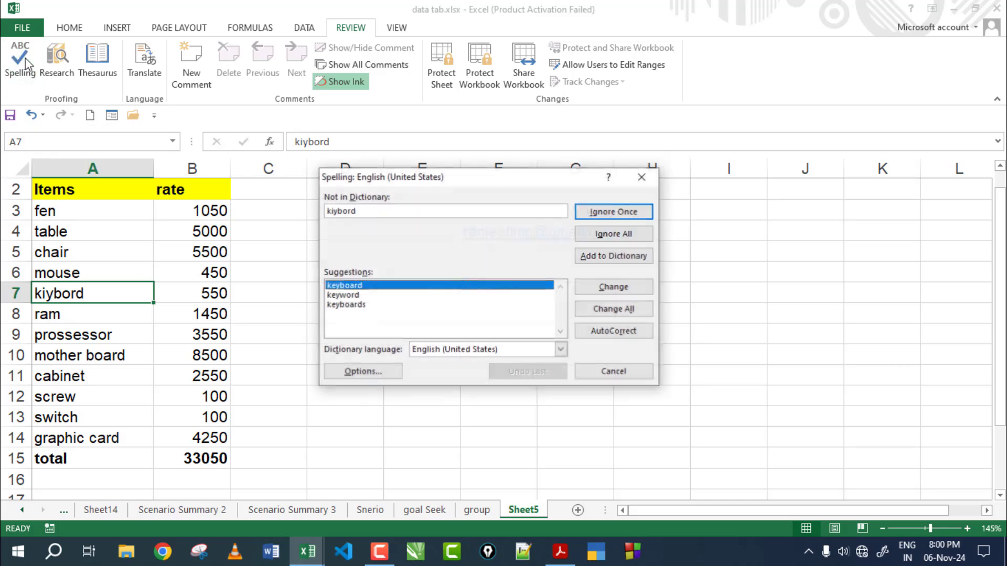
{"action": "left_click", "coordinate": [350, 288]}
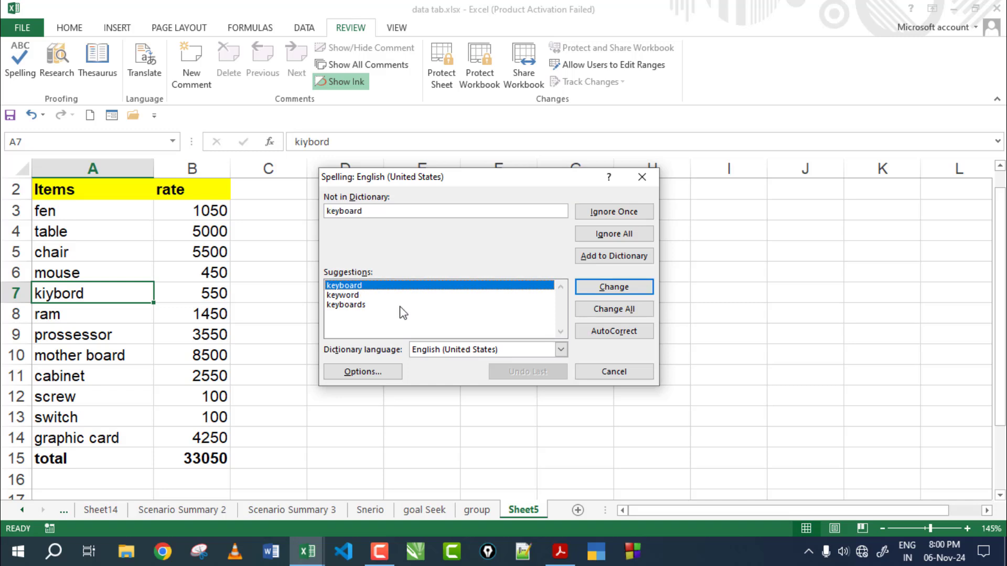
{"action": "left_click", "coordinate": [354, 296]}
{"action": "left_click", "coordinate": [346, 307]}
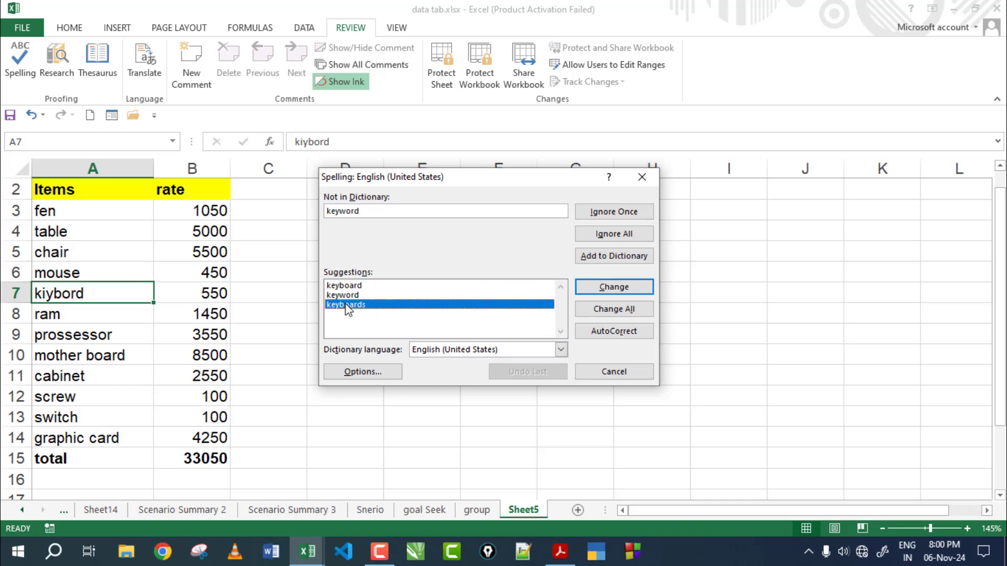
{"action": "left_click", "coordinate": [342, 286]}
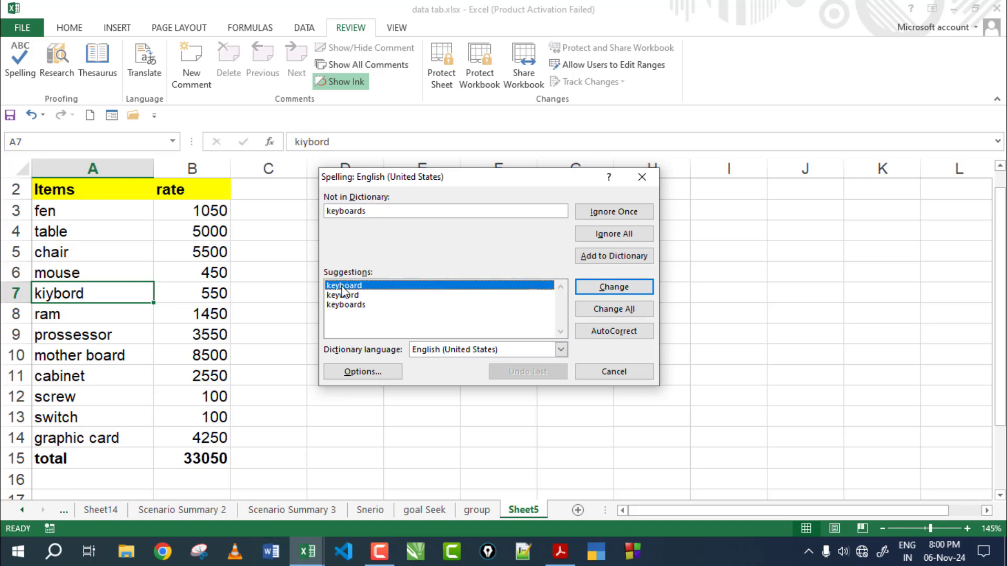
{"action": "left_click", "coordinate": [346, 295]}
{"action": "left_click", "coordinate": [349, 306]}
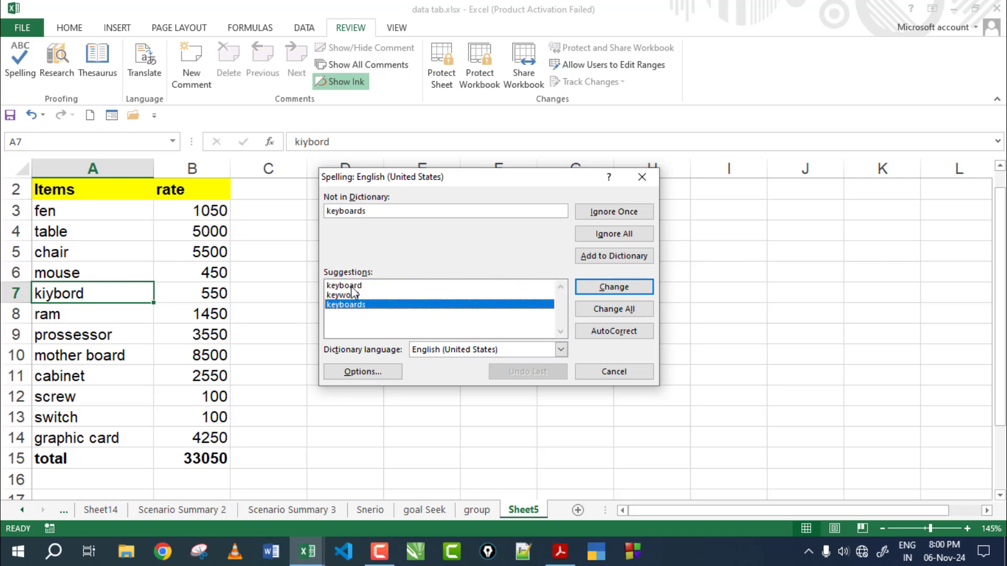
{"action": "left_click", "coordinate": [353, 288]}
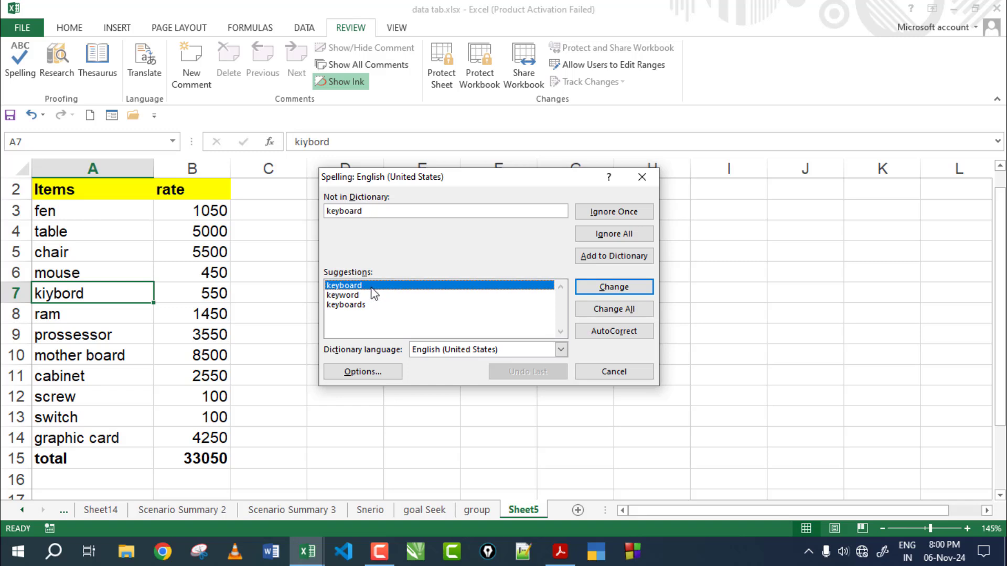
{"action": "left_click", "coordinate": [601, 295]}
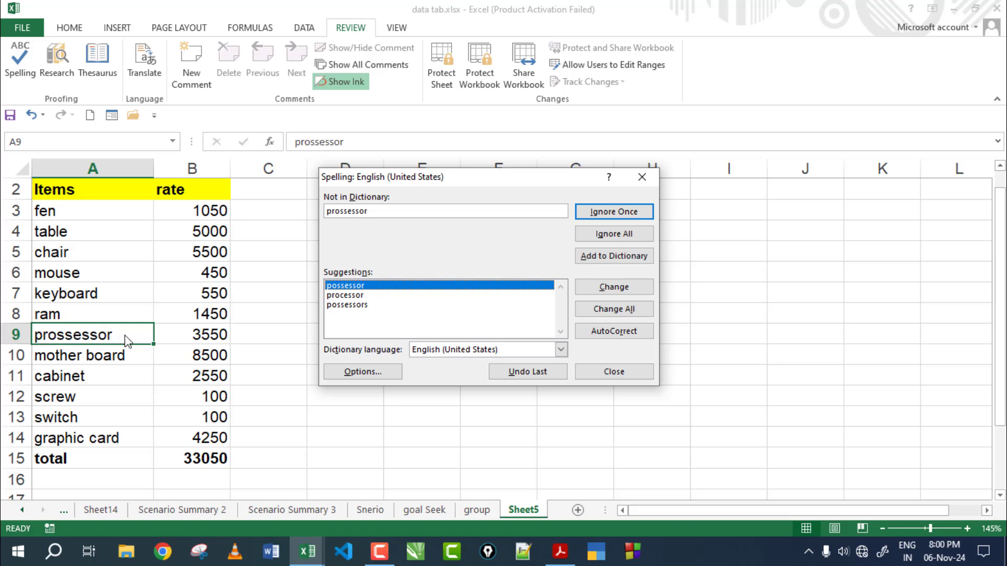
Step: Correct 'prossessor' to 'processor' and finish checking from the top of the sheet
{"action": "left_click", "coordinate": [346, 297]}
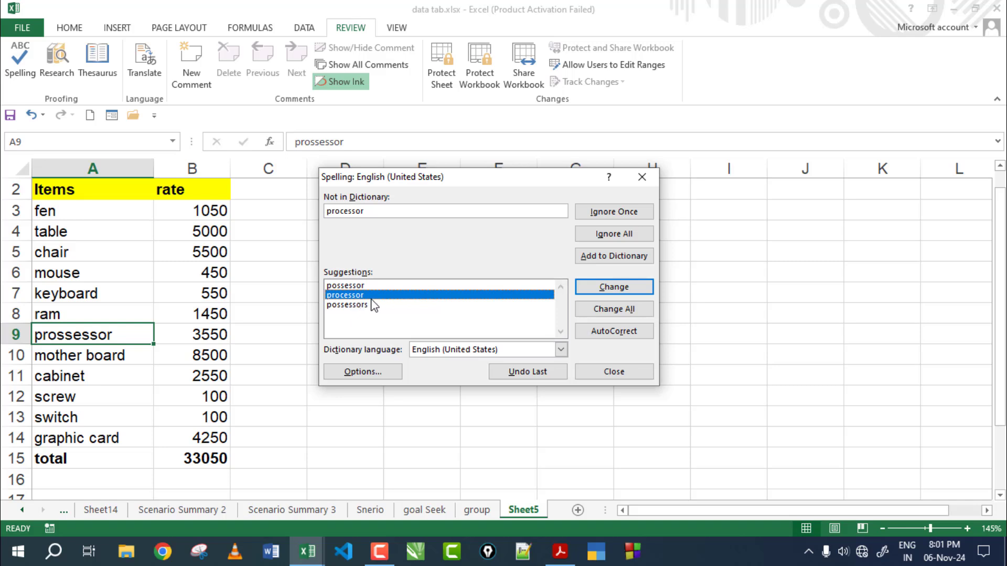
{"action": "left_click", "coordinate": [614, 291]}
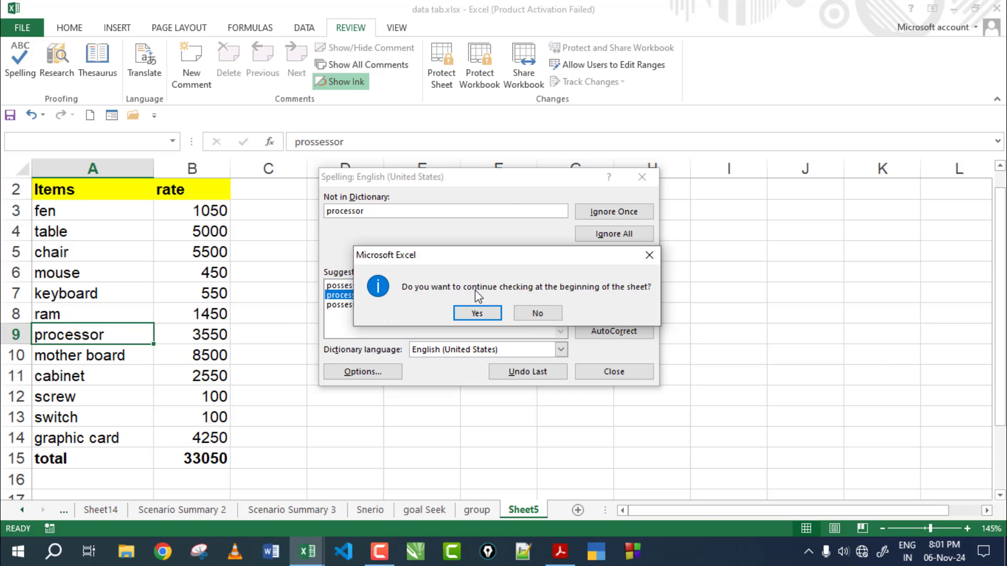
{"action": "left_click", "coordinate": [477, 313]}
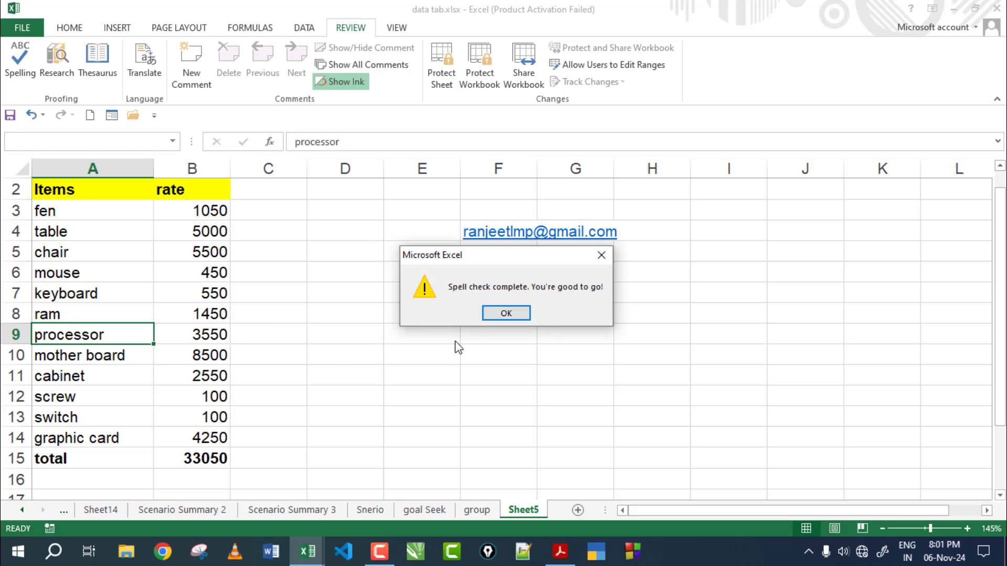
{"action": "left_click", "coordinate": [505, 315]}
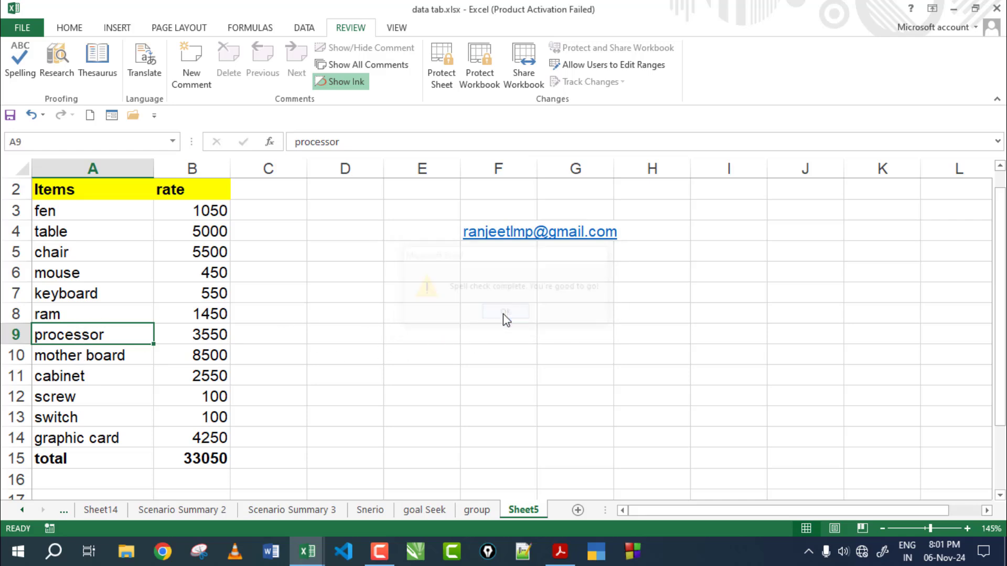
{"action": "left_click", "coordinate": [57, 71]}
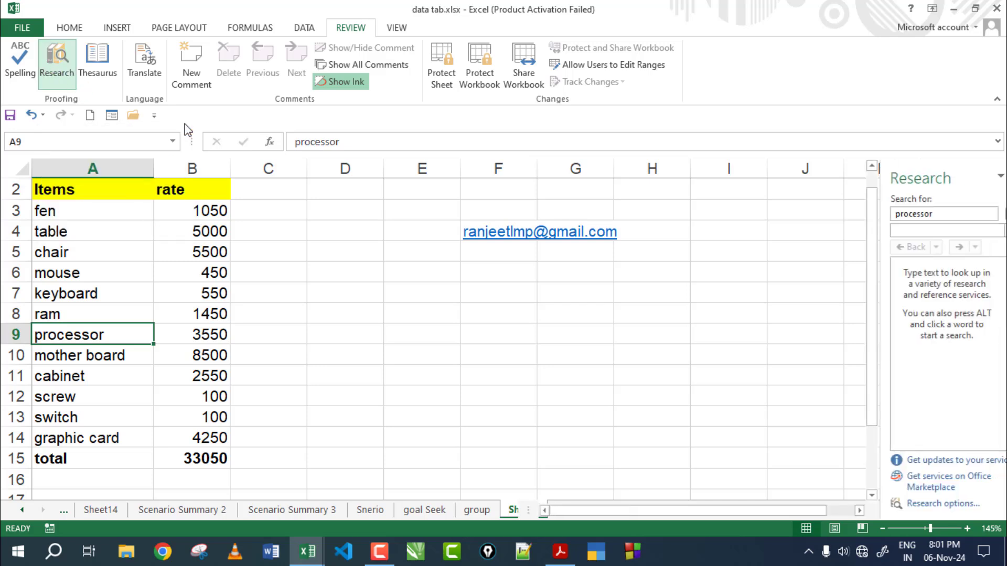
{"action": "double_click", "coordinate": [924, 219]}
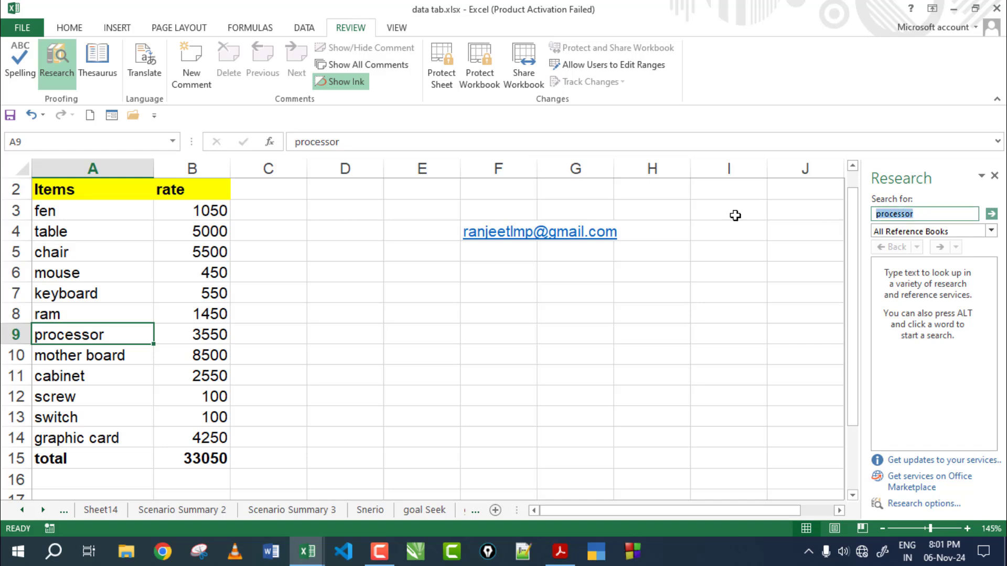
{"action": "type", "text": "fan"}
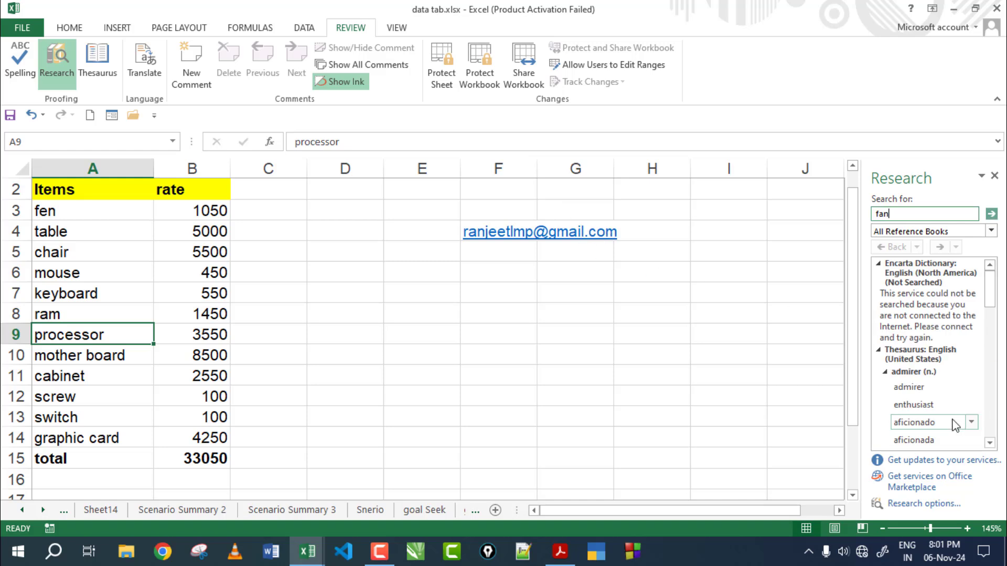
{"action": "left_click", "coordinate": [989, 443]}
{"action": "left_click", "coordinate": [990, 444]}
{"action": "left_click", "coordinate": [990, 443]}
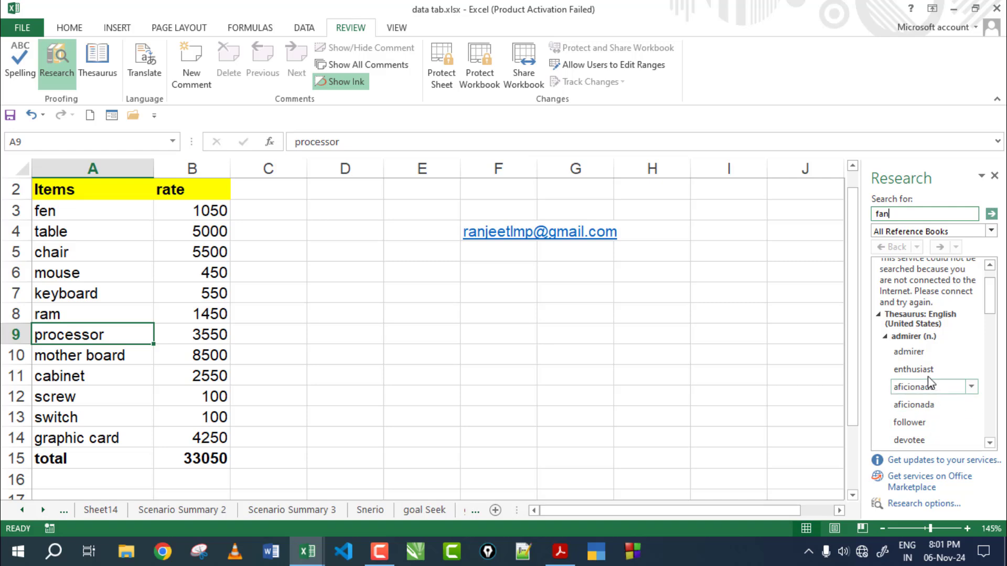
{"action": "left_click_drag", "start_coordinate": [907, 214], "coordinate": [865, 214]}
{"action": "type", "text": "books"}
{"action": "key", "text": "Return"}
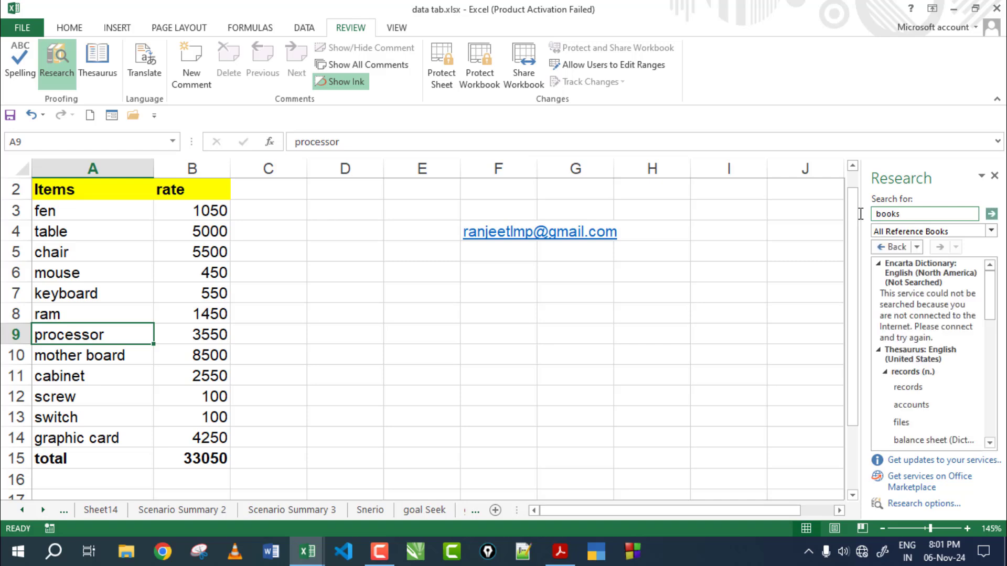
{"action": "left_click", "coordinate": [990, 444]}
{"action": "left_click", "coordinate": [990, 445]}
{"action": "left_click", "coordinate": [990, 445]}
{"action": "left_click", "coordinate": [990, 444]}
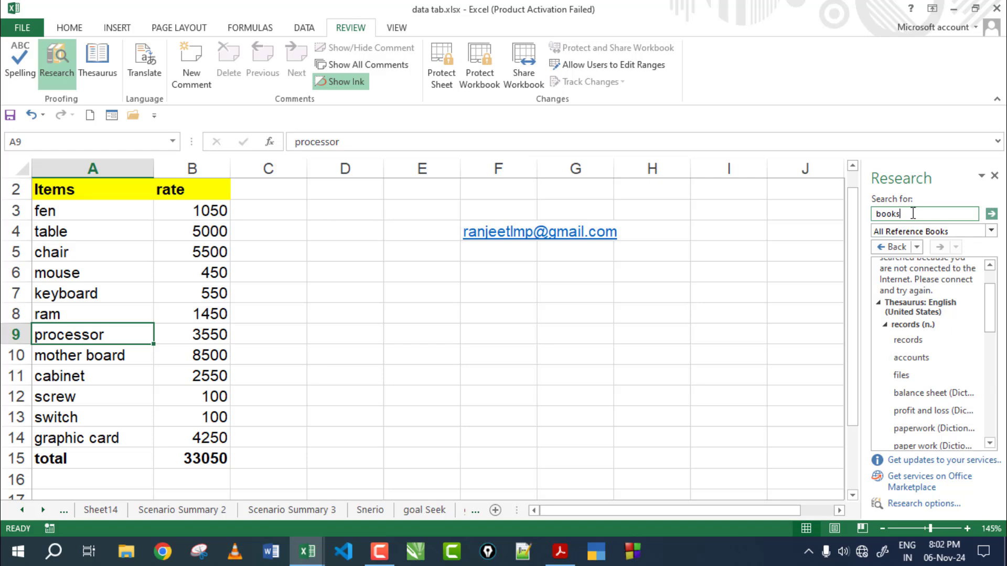
{"action": "left_click_drag", "start_coordinate": [913, 213], "coordinate": [864, 213]}
{"action": "type", "text": "ram"}
{"action": "key", "text": "Return"}
{"action": "left_click", "coordinate": [995, 176]}
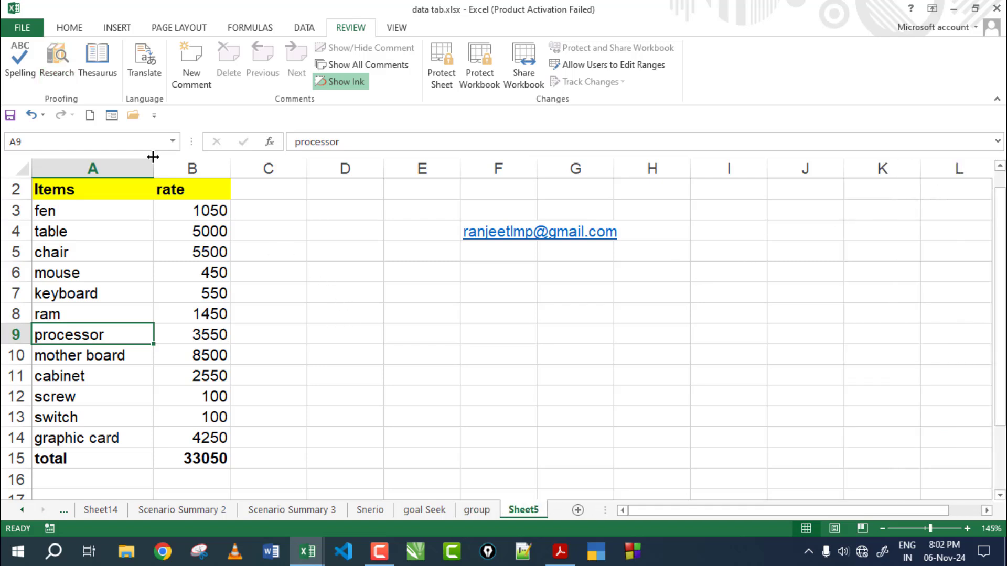
{"action": "left_click", "coordinate": [104, 55]}
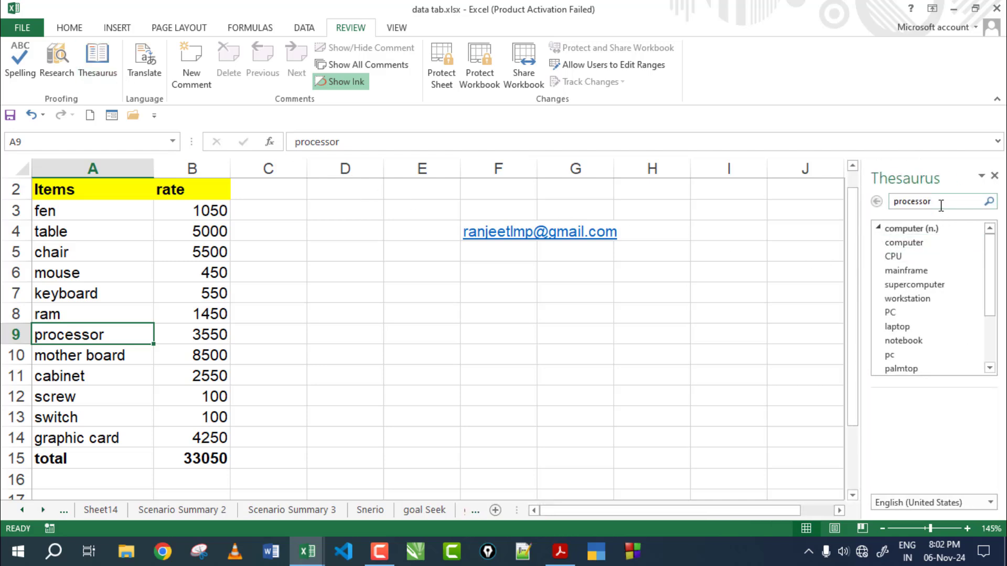
{"action": "double_click", "coordinate": [915, 201]}
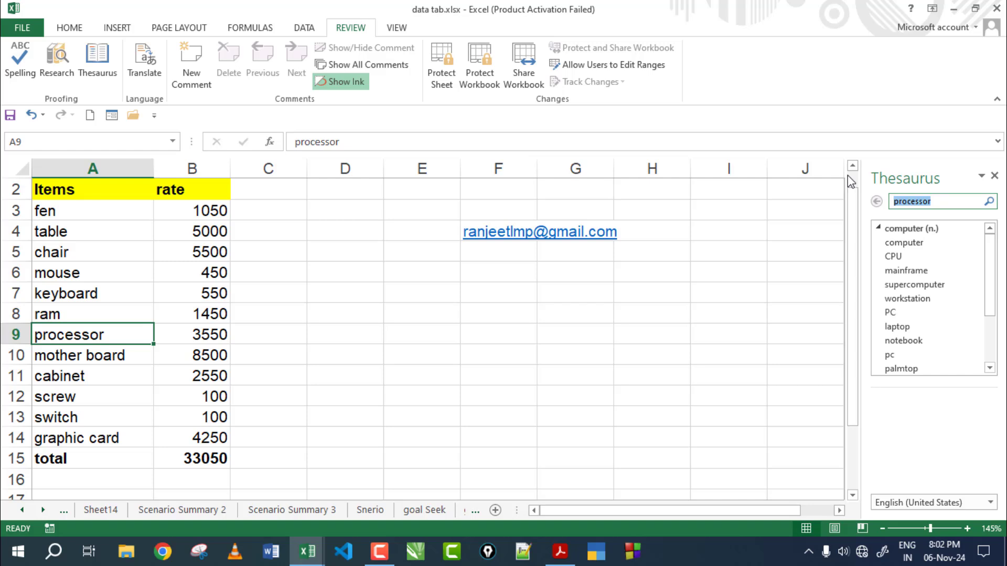
{"action": "type", "text": "hate"}
{"action": "key", "text": "Return"}
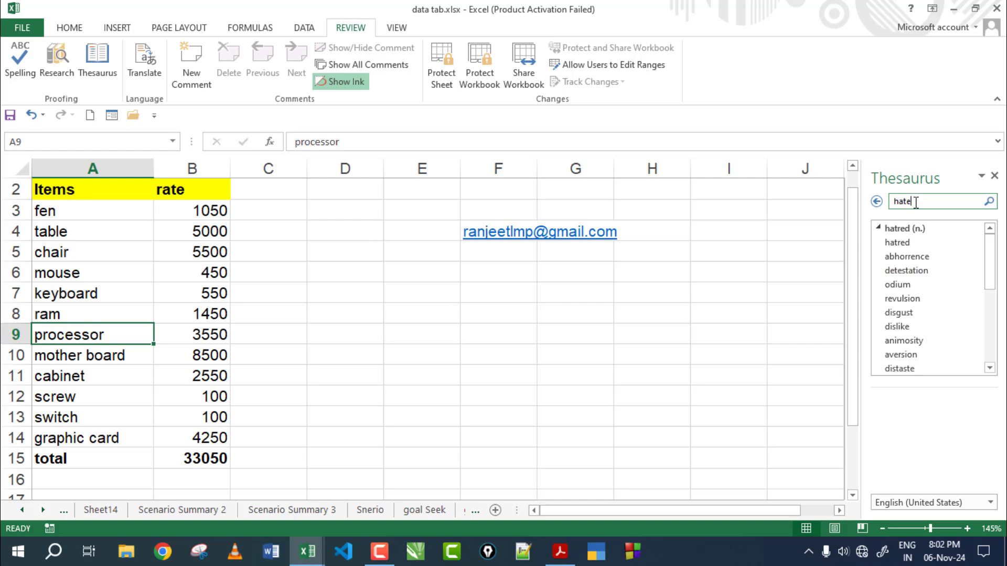
{"action": "left_click_drag", "start_coordinate": [913, 202], "coordinate": [889, 203]}
{"action": "type", "text": "l"}
{"action": "key", "text": "Return"}
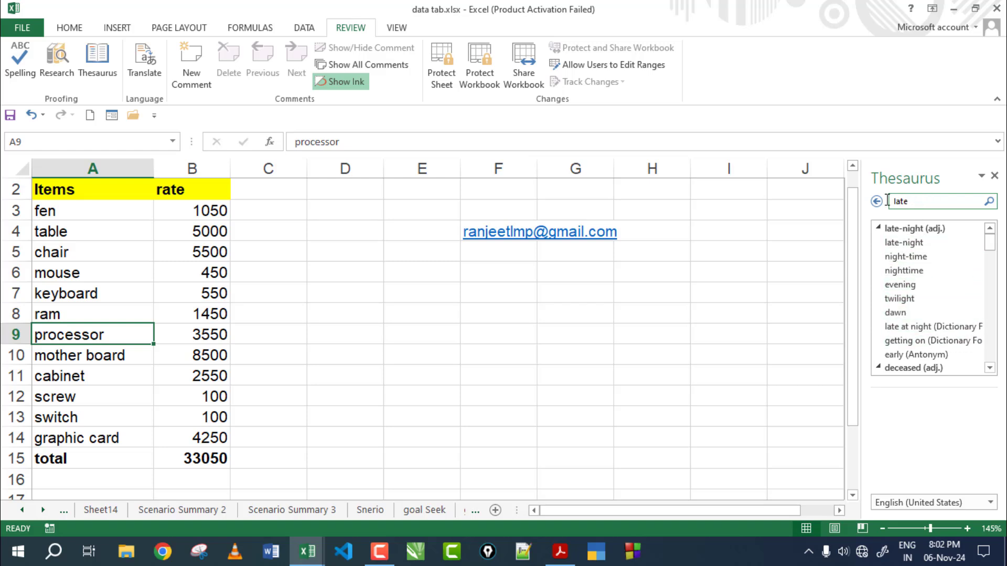
{"action": "left_click_drag", "start_coordinate": [886, 201], "coordinate": [907, 197]}
{"action": "left_click", "coordinate": [994, 176]}
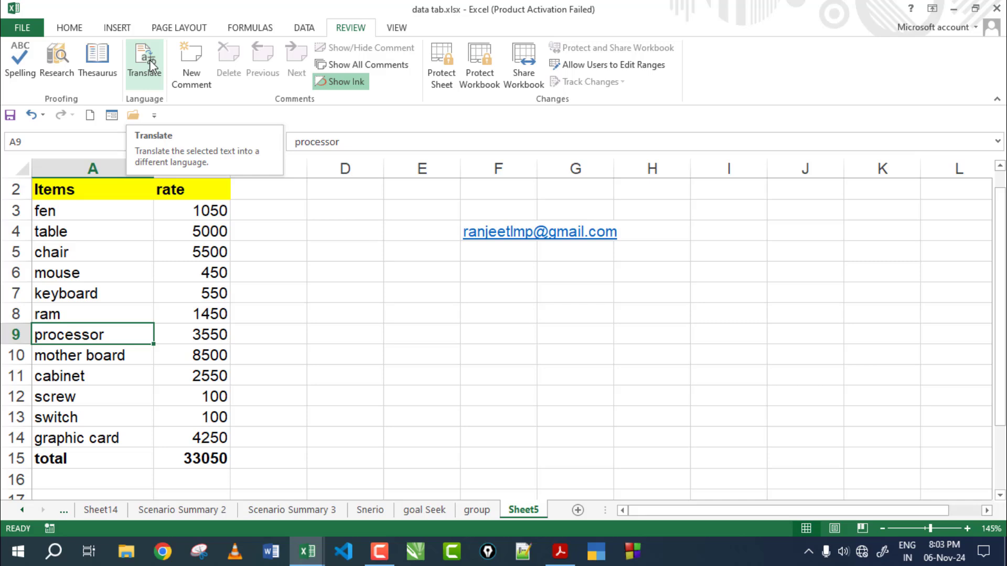
Step: Translate from English to Hindi instead of French, replacing 'processor' with 'this is a good boy'
{"action": "left_click", "coordinate": [149, 63]}
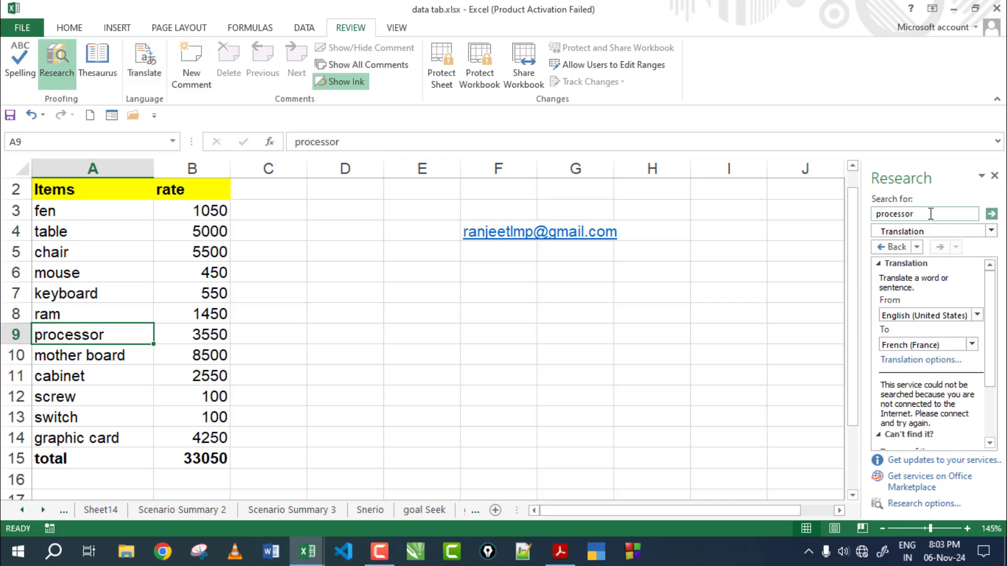
{"action": "left_click_drag", "start_coordinate": [931, 214], "coordinate": [842, 215]}
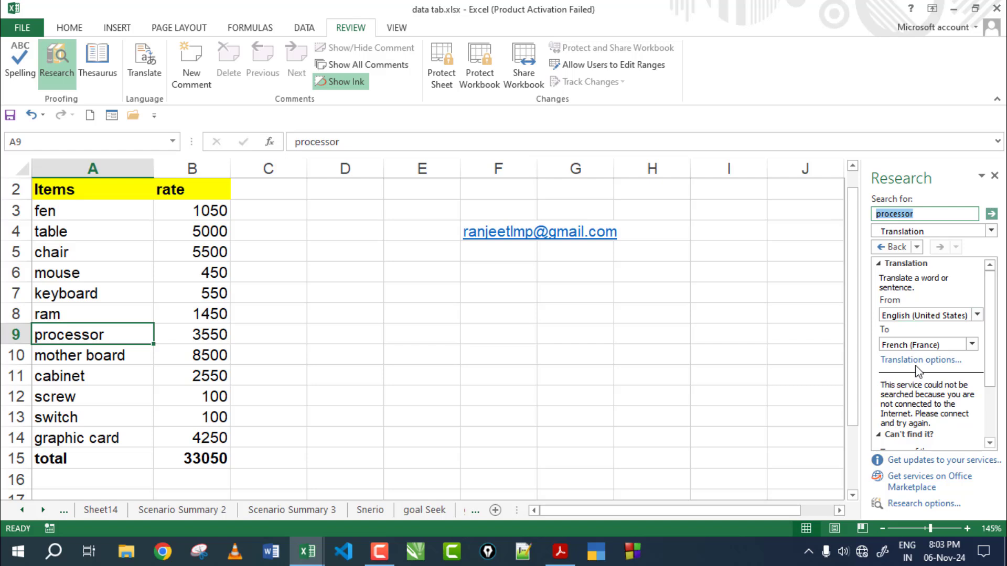
{"action": "left_click", "coordinate": [918, 345]}
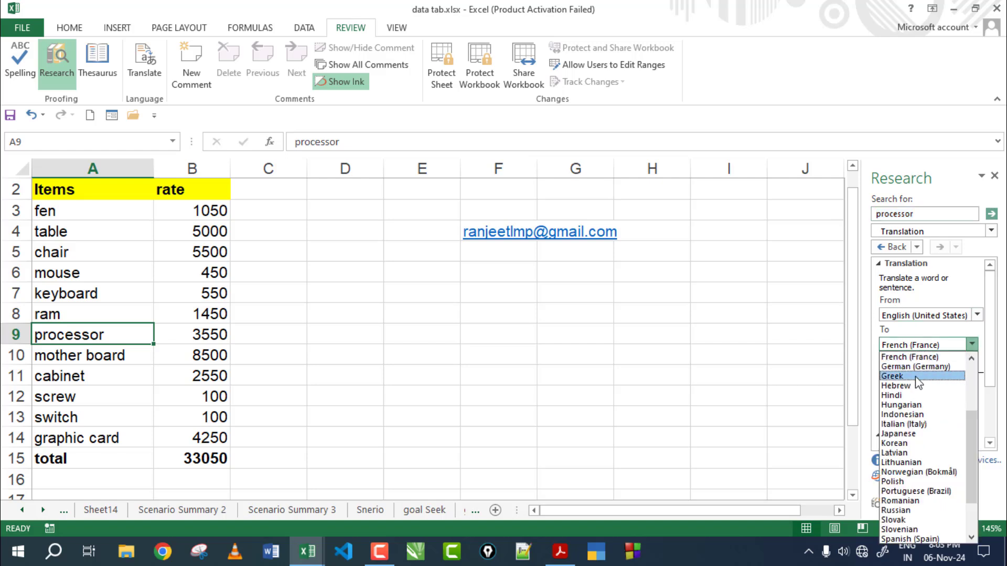
{"action": "left_click", "coordinate": [914, 395]}
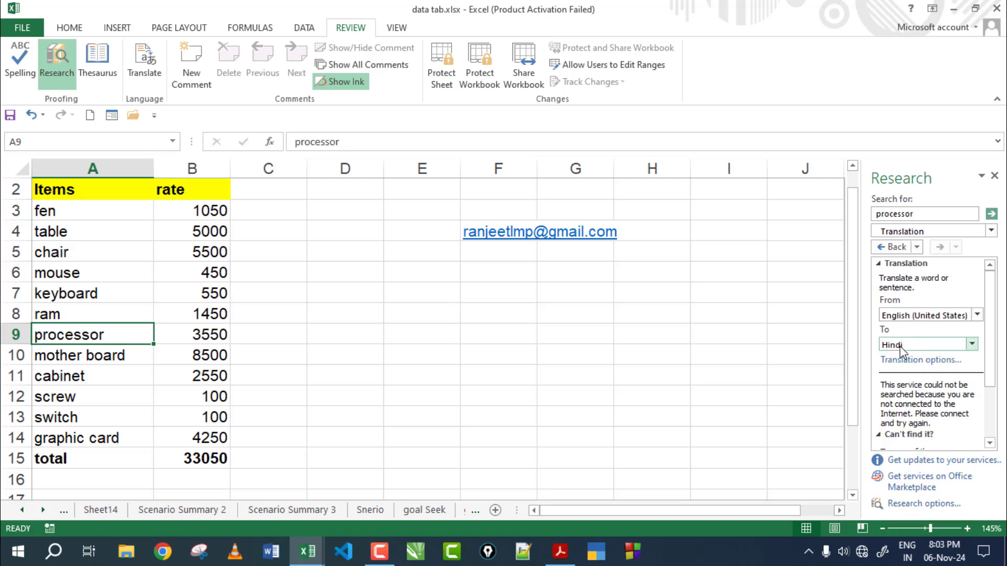
{"action": "left_click_drag", "start_coordinate": [916, 214], "coordinate": [856, 223]}
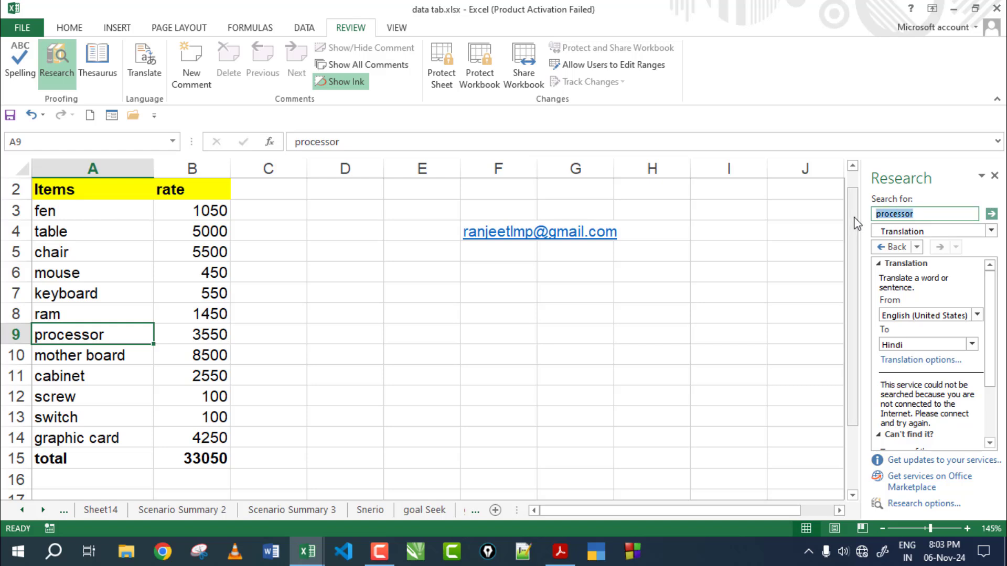
{"action": "type", "text": "this is a good boy"}
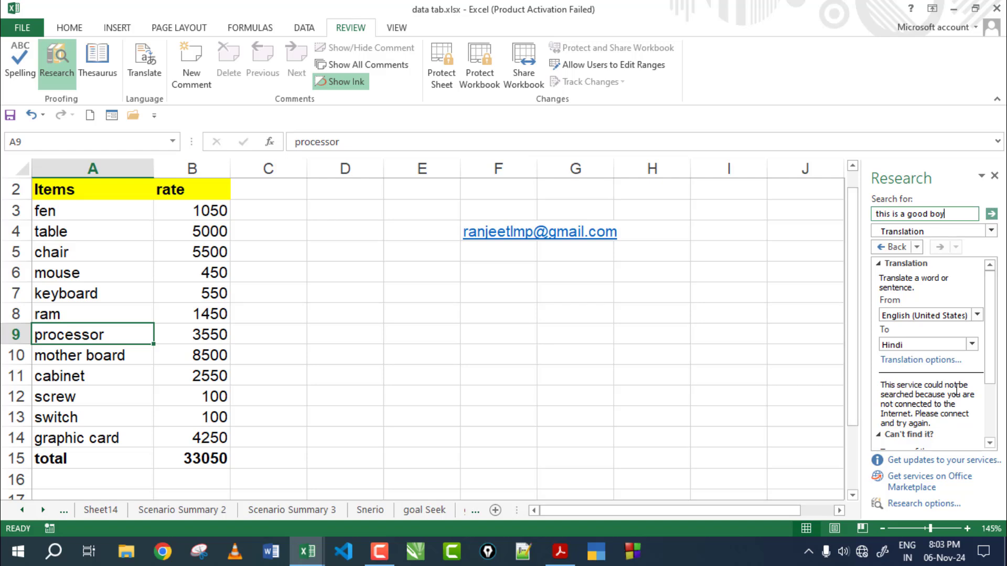
{"action": "scroll", "coordinate": [964, 390], "scroll_direction": "down", "scroll_amount": 1}
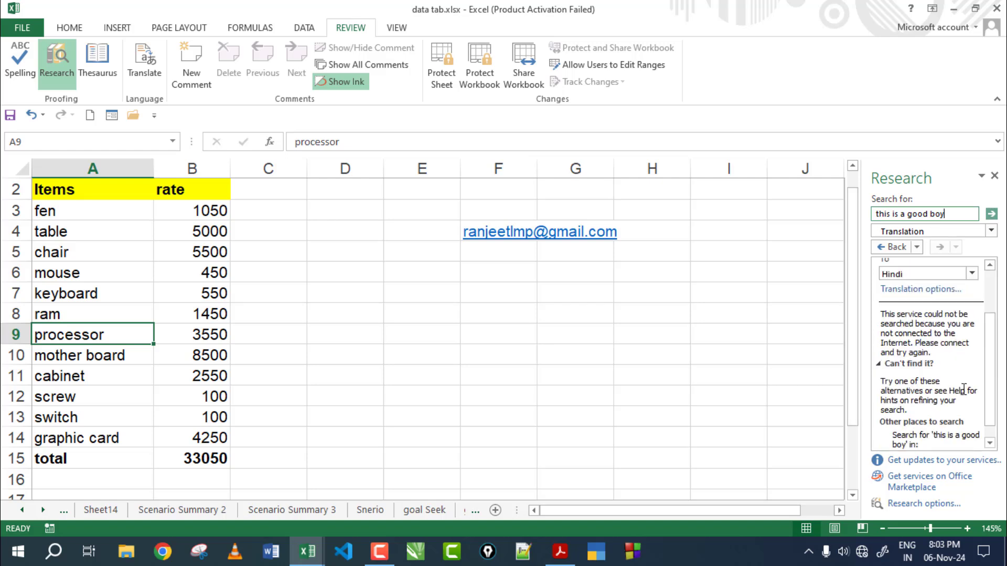
{"action": "scroll", "coordinate": [964, 390], "scroll_direction": "up", "scroll_amount": 1}
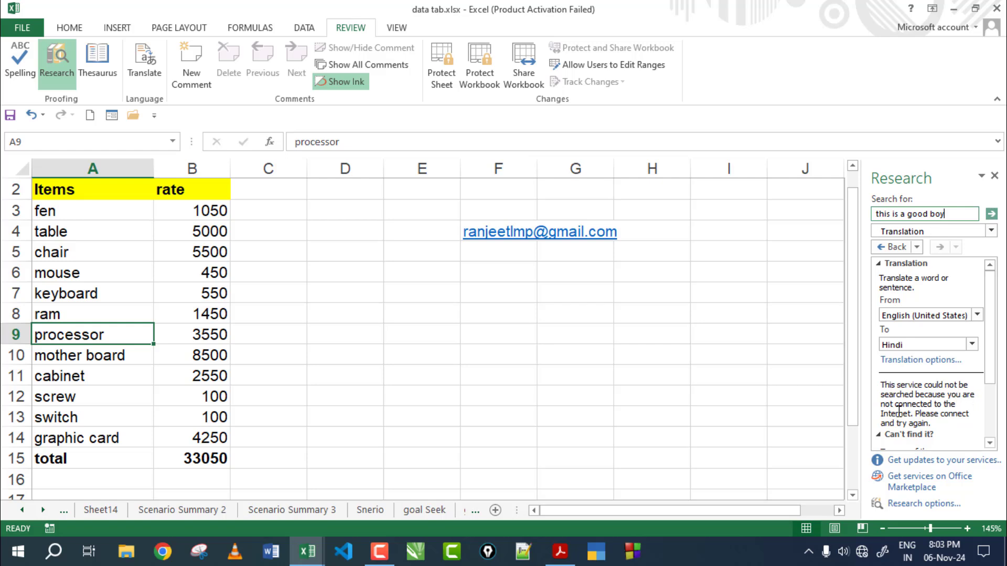
{"action": "left_click", "coordinate": [911, 414]}
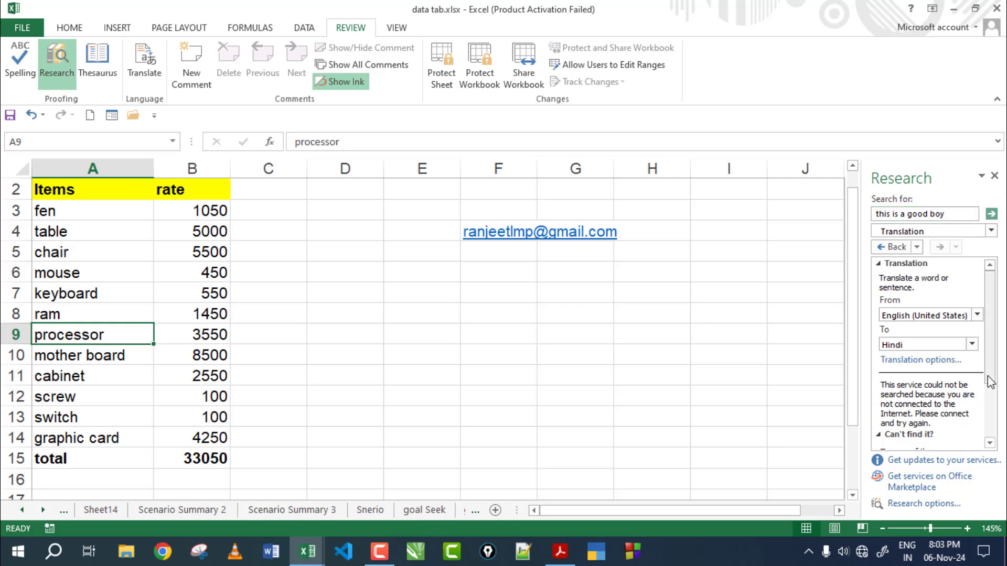
{"action": "left_click_drag", "start_coordinate": [990, 381], "coordinate": [990, 404]}
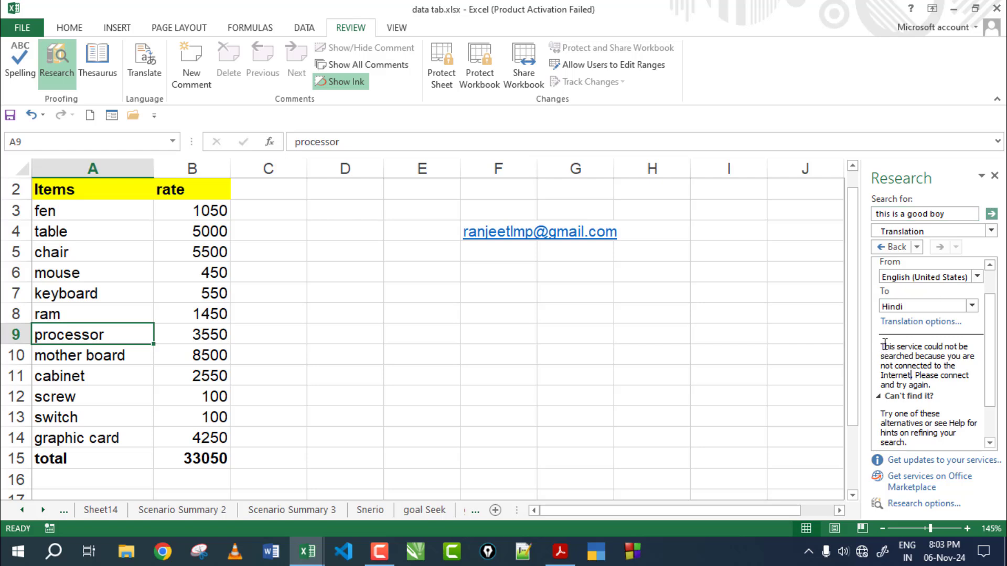
{"action": "left_click_drag", "start_coordinate": [883, 347], "coordinate": [977, 411]}
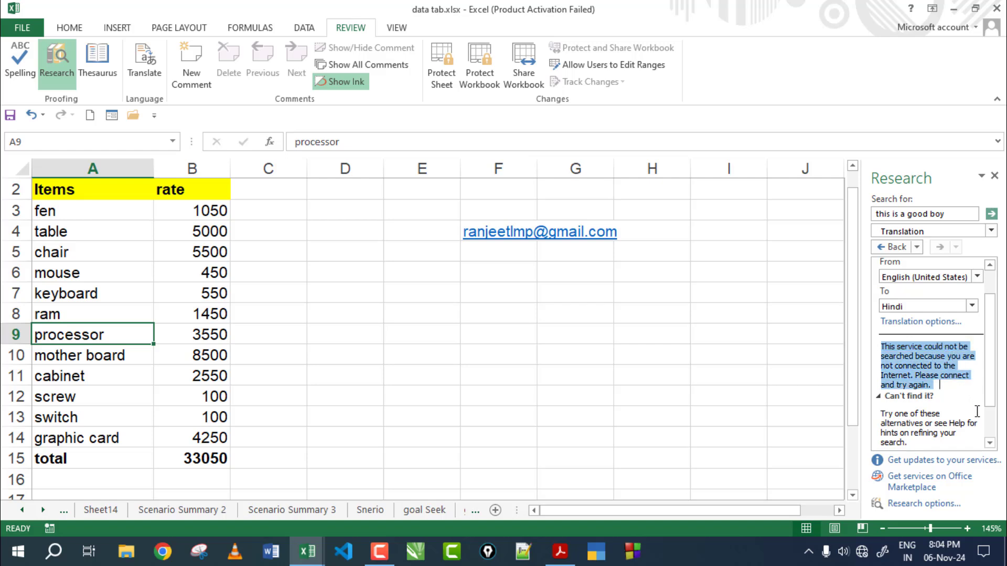
{"action": "left_click_drag", "start_coordinate": [951, 215], "coordinate": [857, 220]}
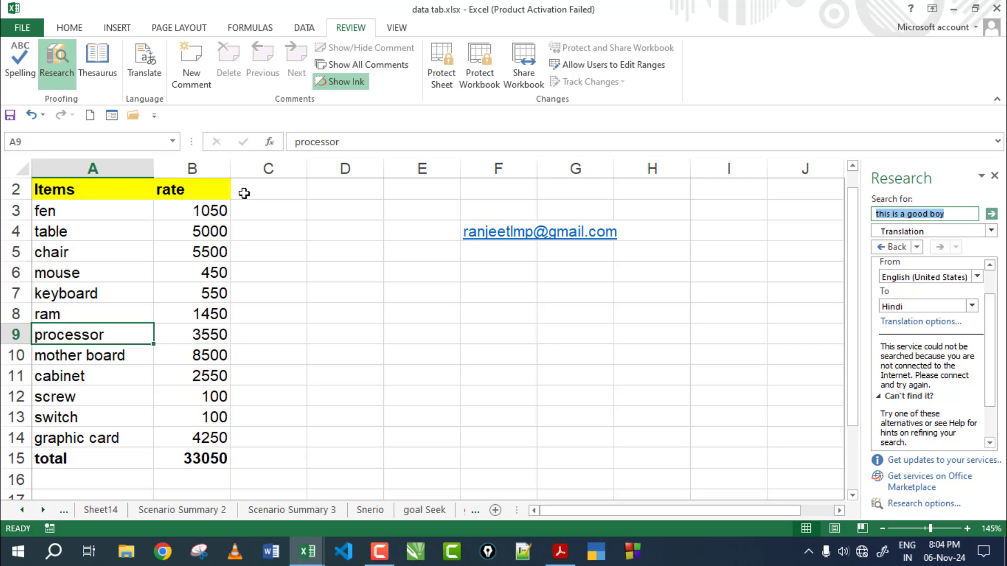
{"action": "left_click", "coordinate": [297, 205]}
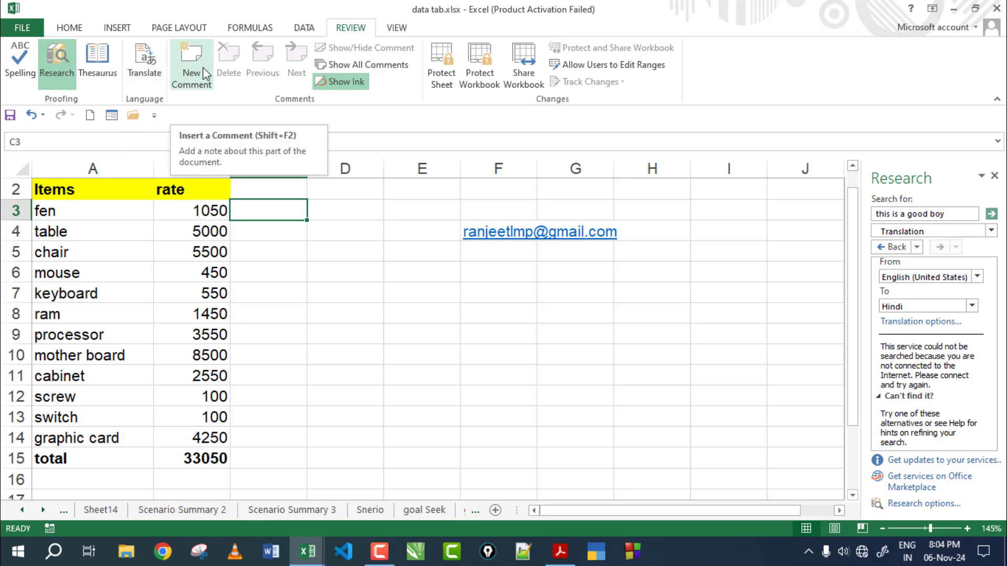
Step: Add the comment 'this price is correct' to the fen cell A3 and check it displays
{"action": "left_click", "coordinate": [552, 327]}
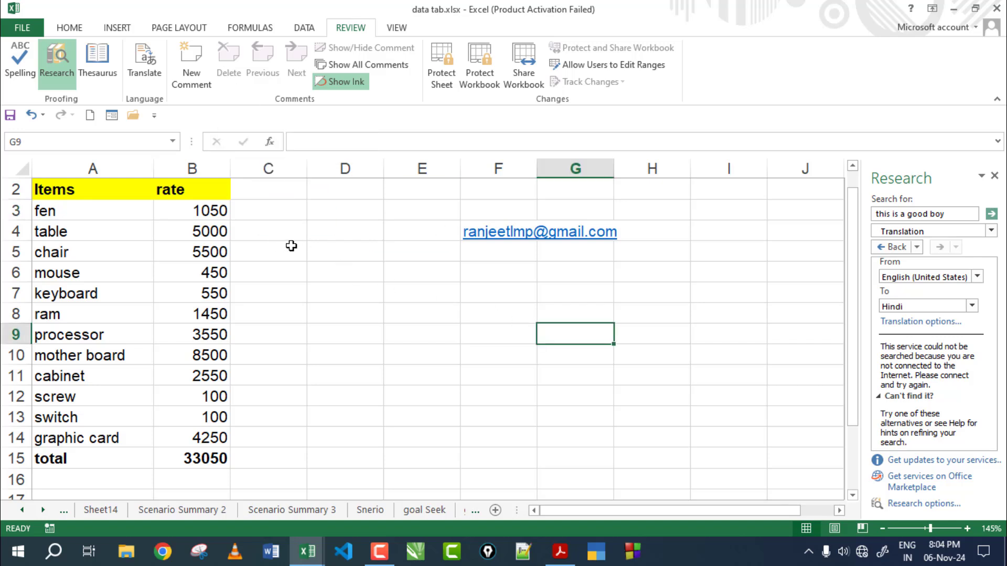
{"action": "left_click", "coordinate": [100, 212]}
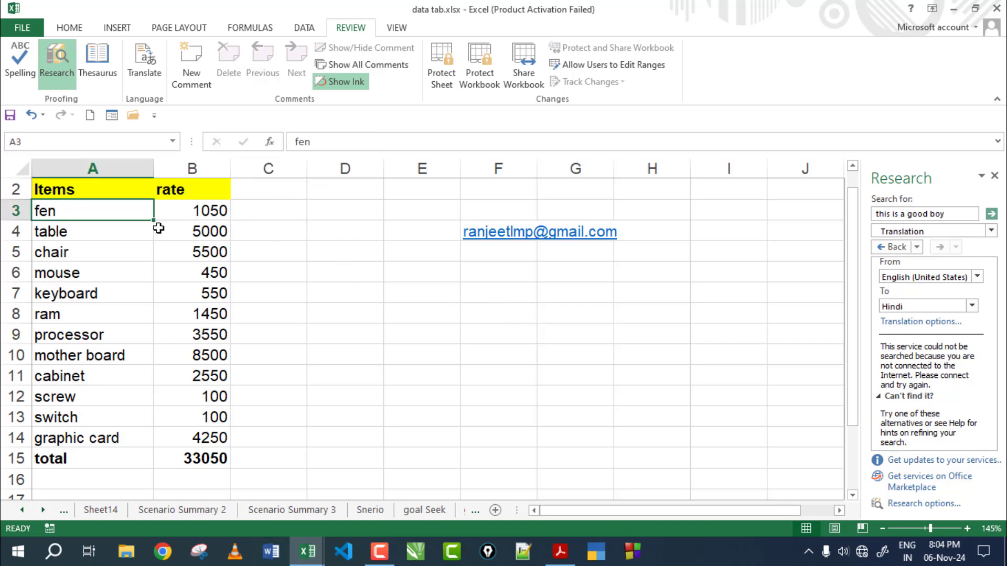
{"action": "left_click", "coordinate": [183, 64]}
{"action": "type", "text": "t"}
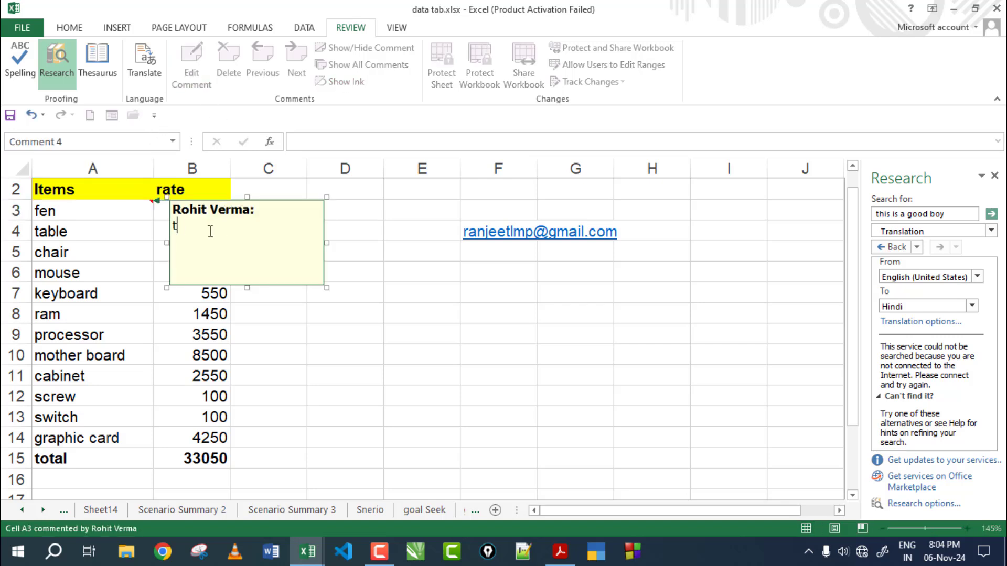
{"action": "type", "text": "his price is correct"}
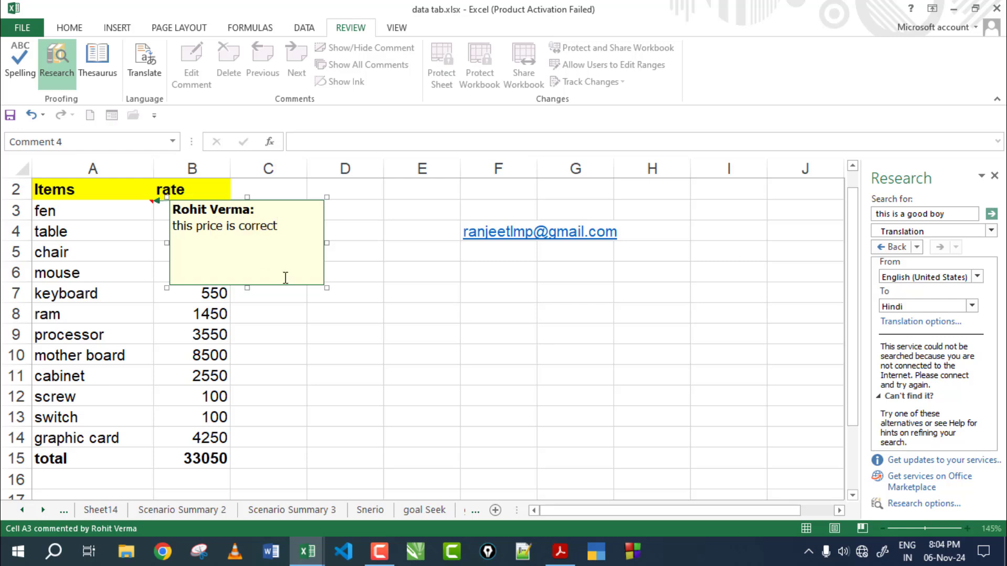
{"action": "left_click", "coordinate": [423, 327]}
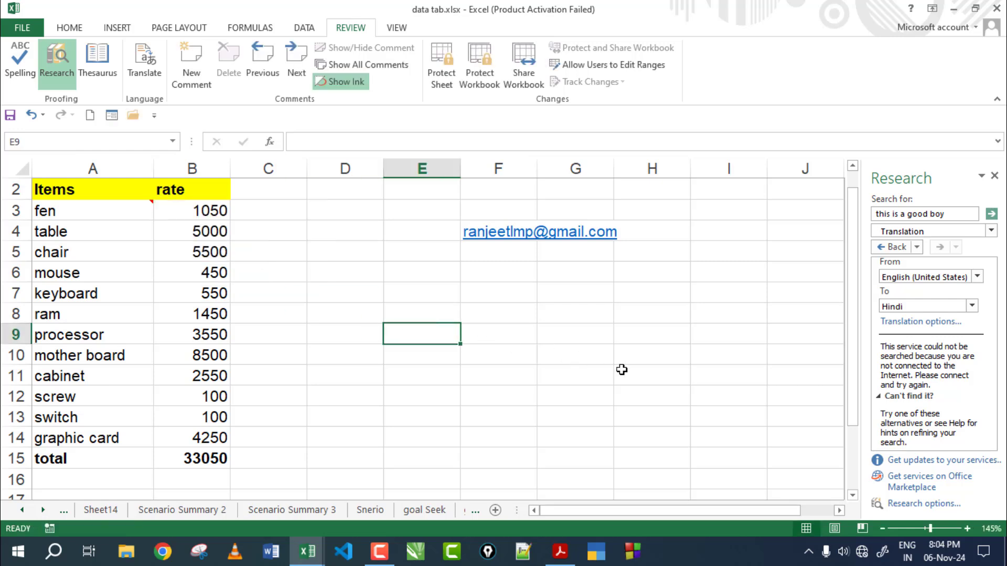
{"action": "left_click", "coordinate": [132, 210]}
{"action": "mouse_move", "coordinate": [133, 210]}
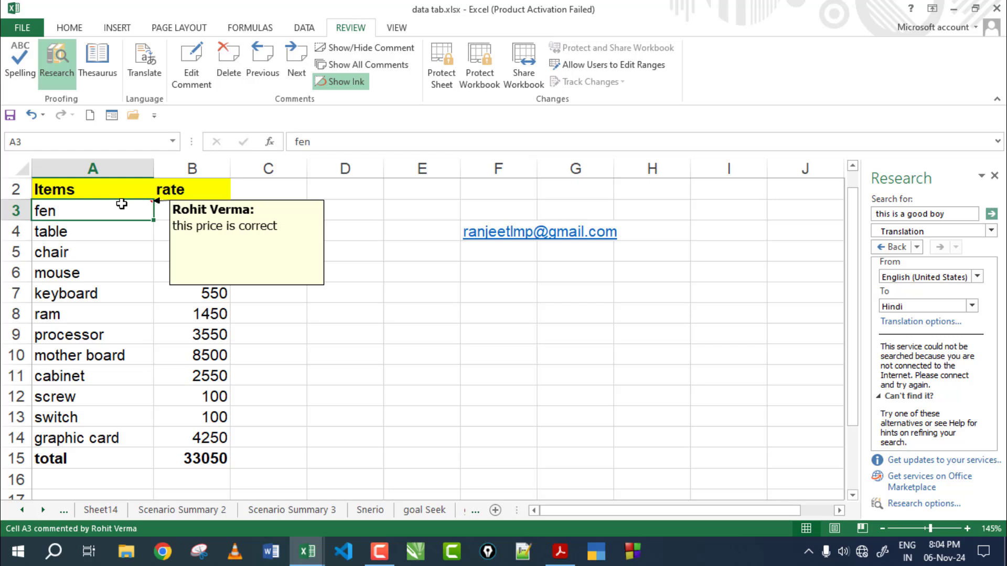
{"action": "left_click", "coordinate": [318, 320]}
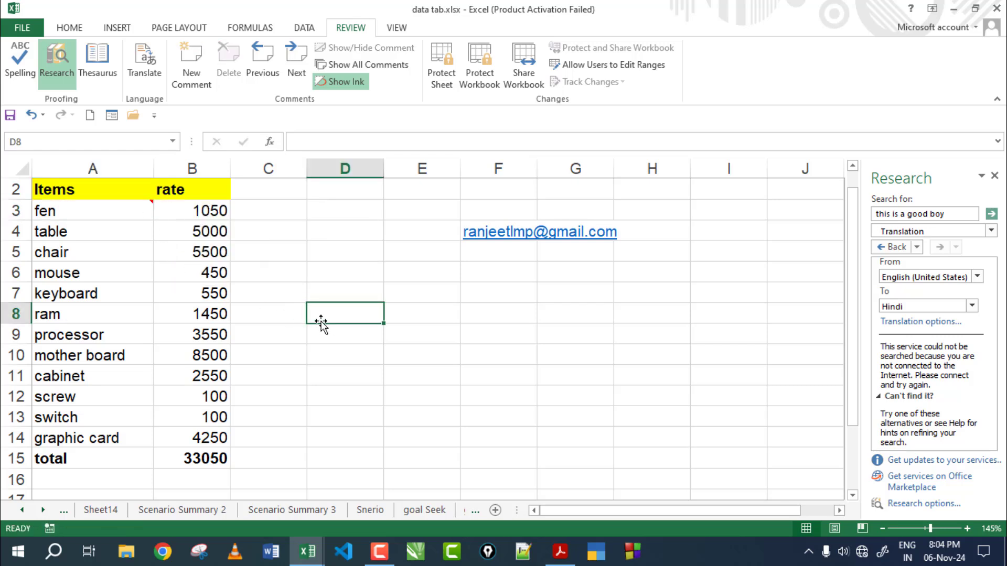
Step: Comment the ram cell A8 with 'ram is a primary memory'
{"action": "left_click", "coordinate": [72, 317]}
{"action": "left_click", "coordinate": [187, 55]}
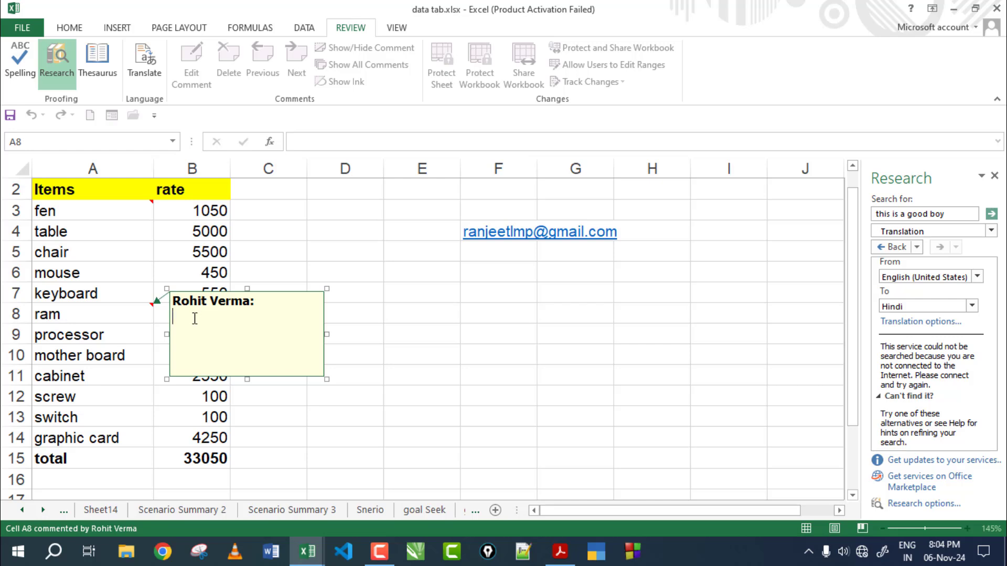
{"action": "type", "text": "ram is a primary memory"}
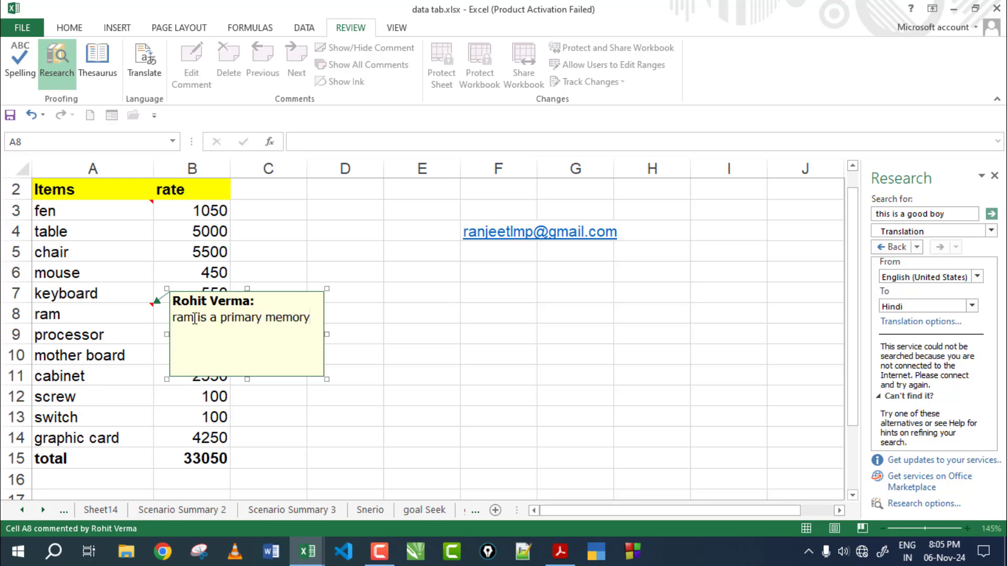
{"action": "left_click", "coordinate": [455, 409]}
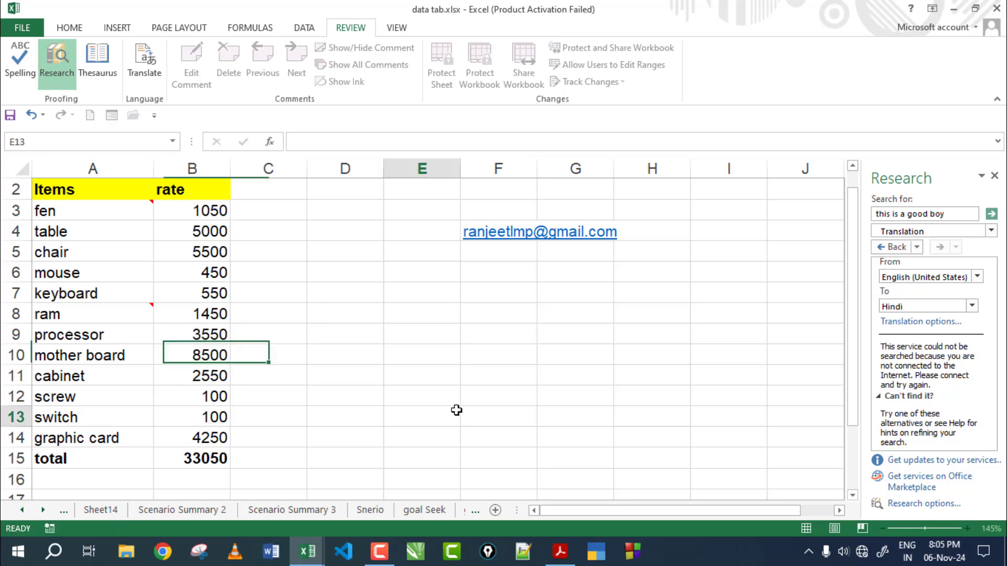
Step: Comment the mother board cell A10 with 'mother is called base board.'
{"action": "left_click", "coordinate": [67, 355]}
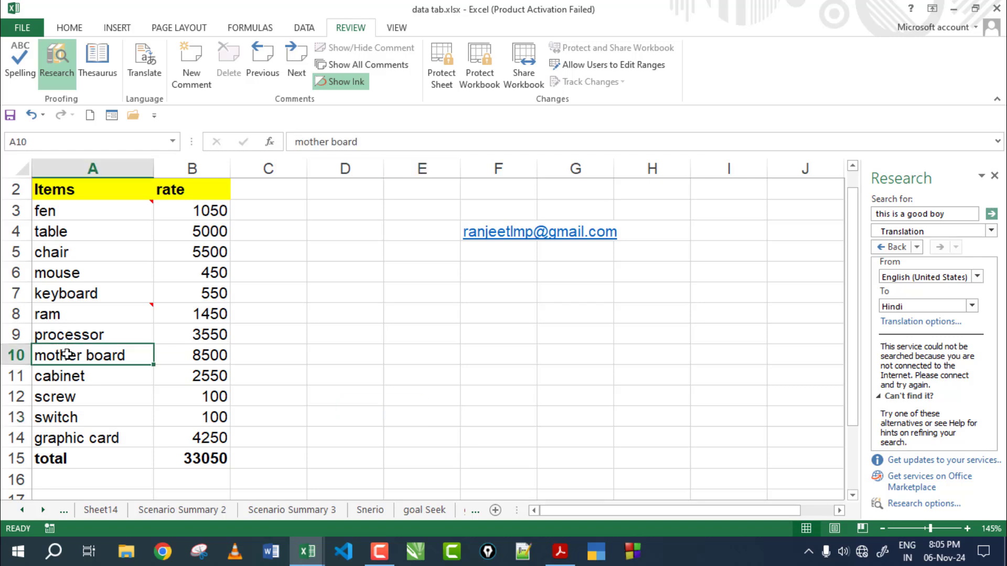
{"action": "left_click", "coordinate": [185, 76]}
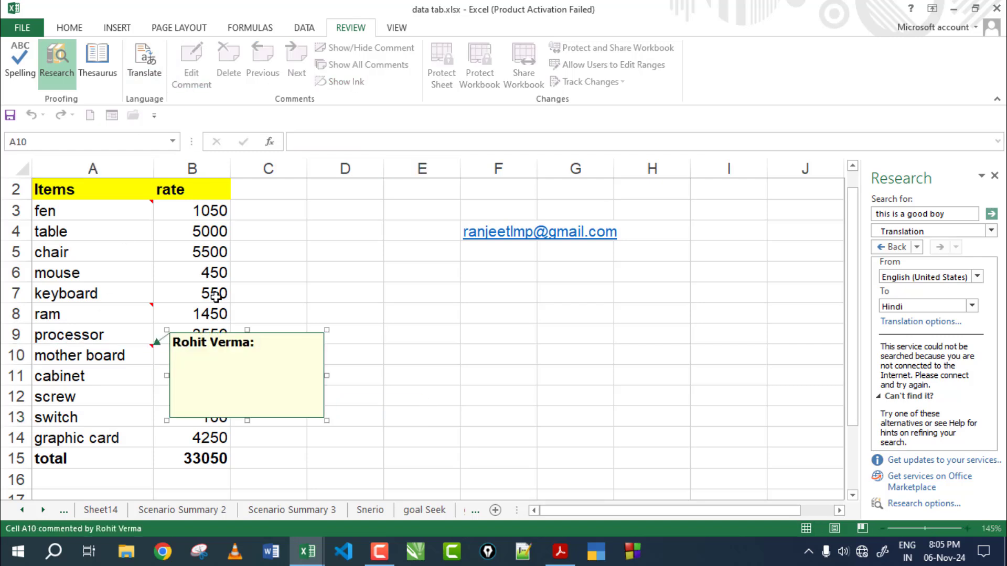
{"action": "type", "text": "mother is called base board."}
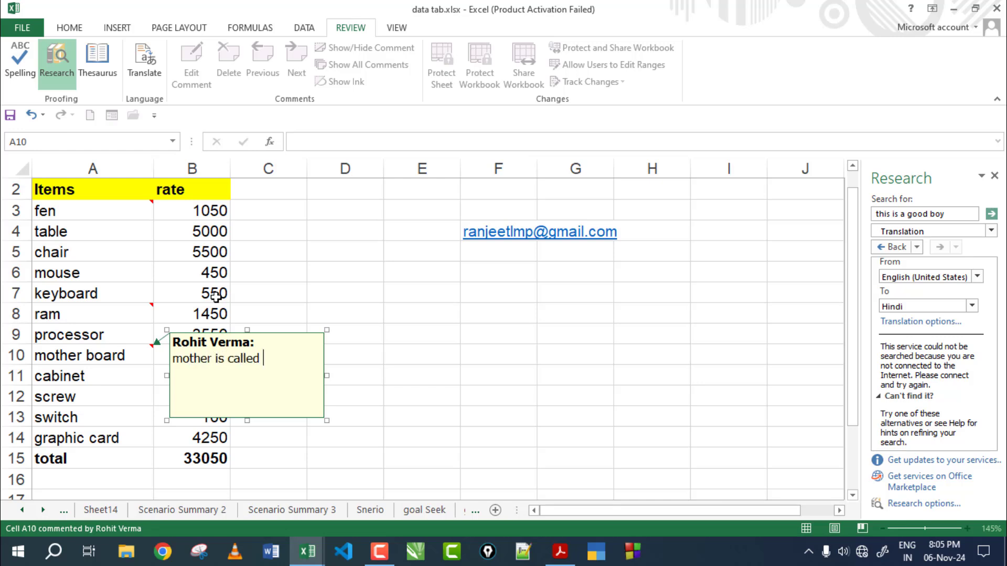
{"action": "left_click", "coordinate": [348, 307]}
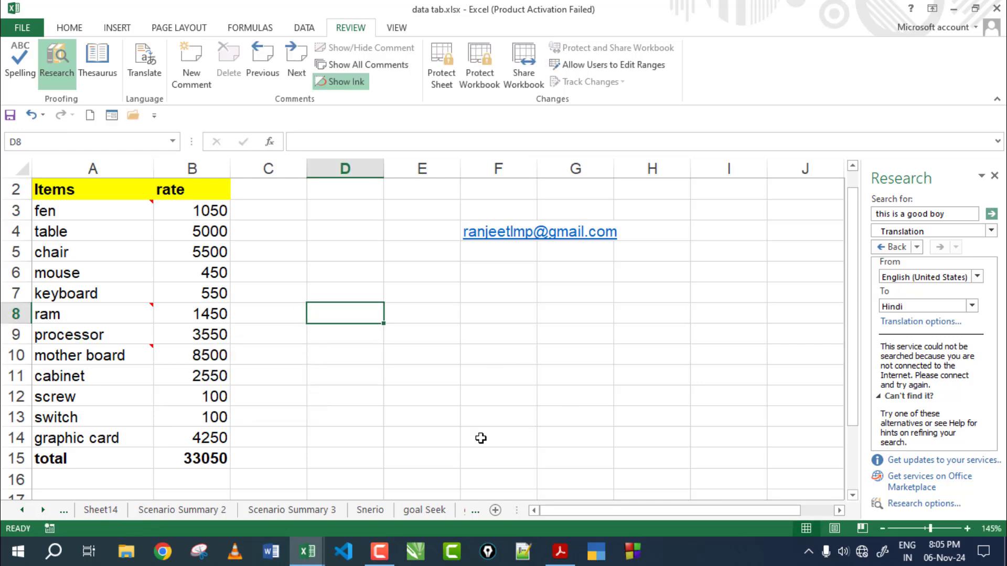
{"action": "left_click", "coordinate": [86, 212]}
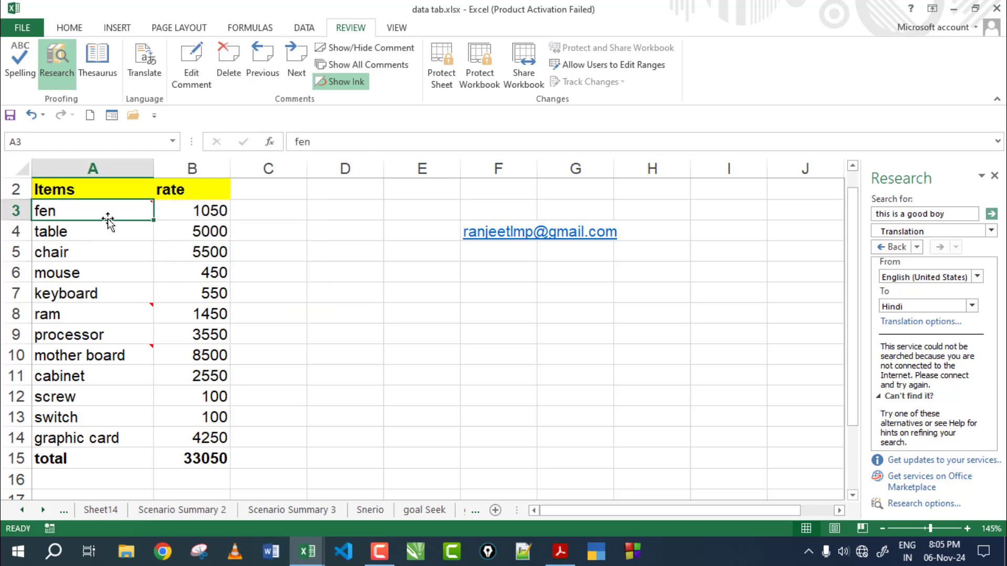
Step: View the comments on the ram, mother board and fen cells by selecting each
{"action": "left_click", "coordinate": [95, 305]}
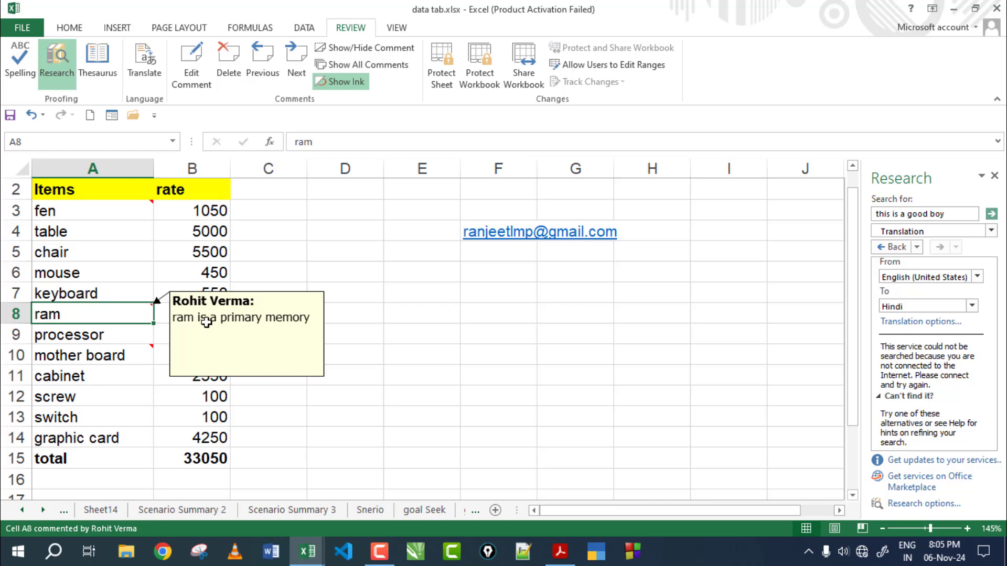
{"action": "left_click", "coordinate": [106, 352]}
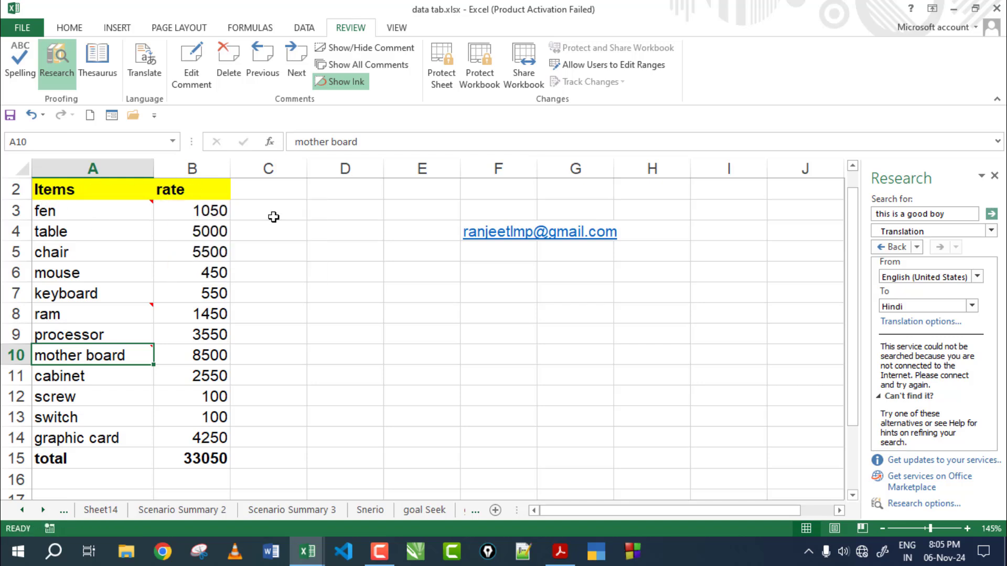
{"action": "left_click", "coordinate": [105, 209]}
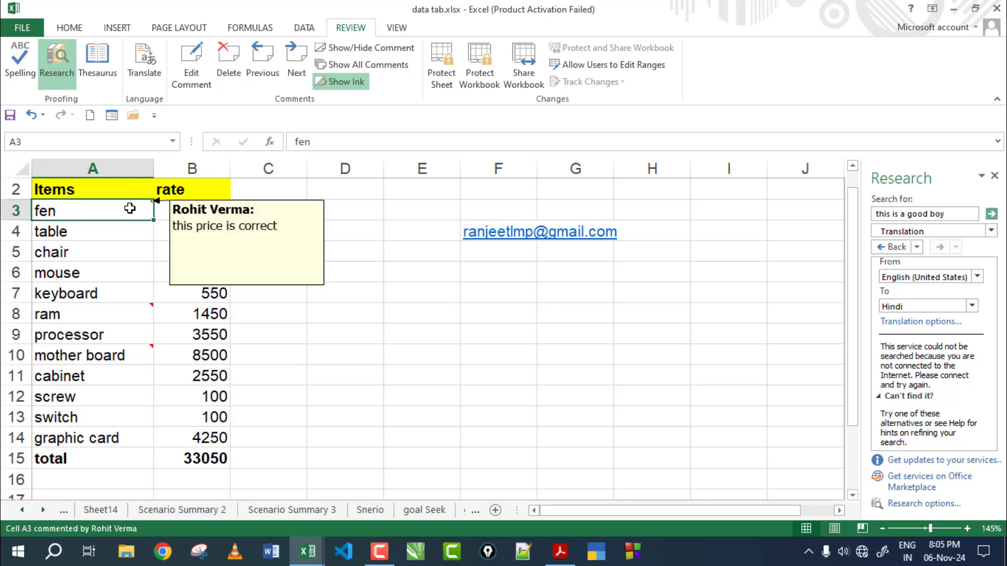
Step: Step through the three comments with Next and Previous, wrapping around the workbook
{"action": "left_click", "coordinate": [293, 69]}
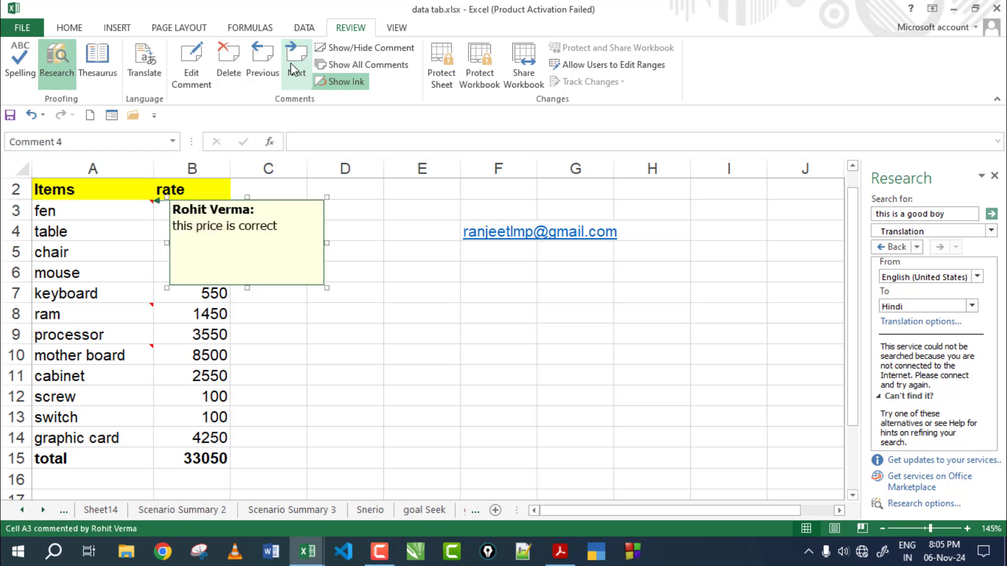
{"action": "left_click", "coordinate": [293, 70]}
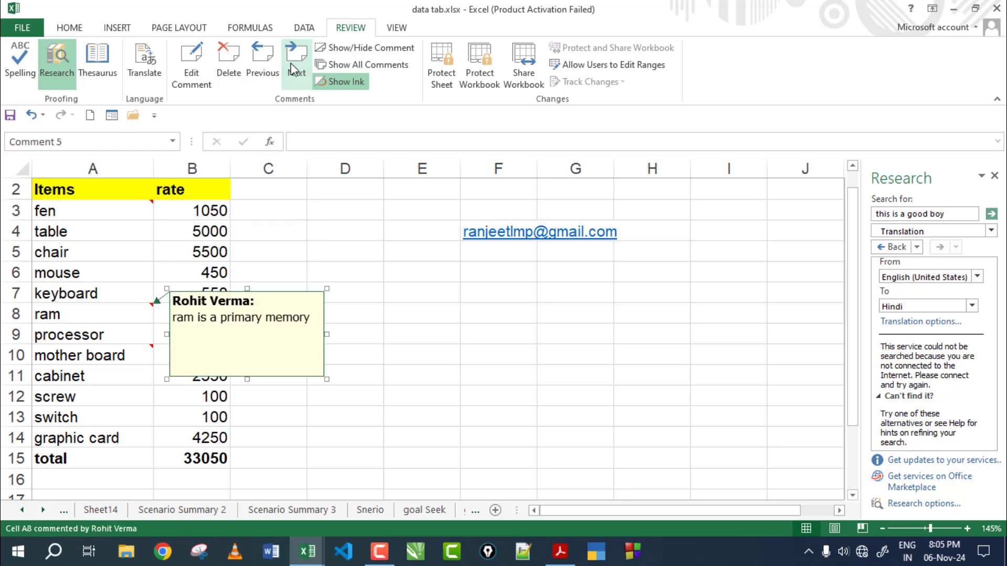
{"action": "left_click", "coordinate": [293, 70]}
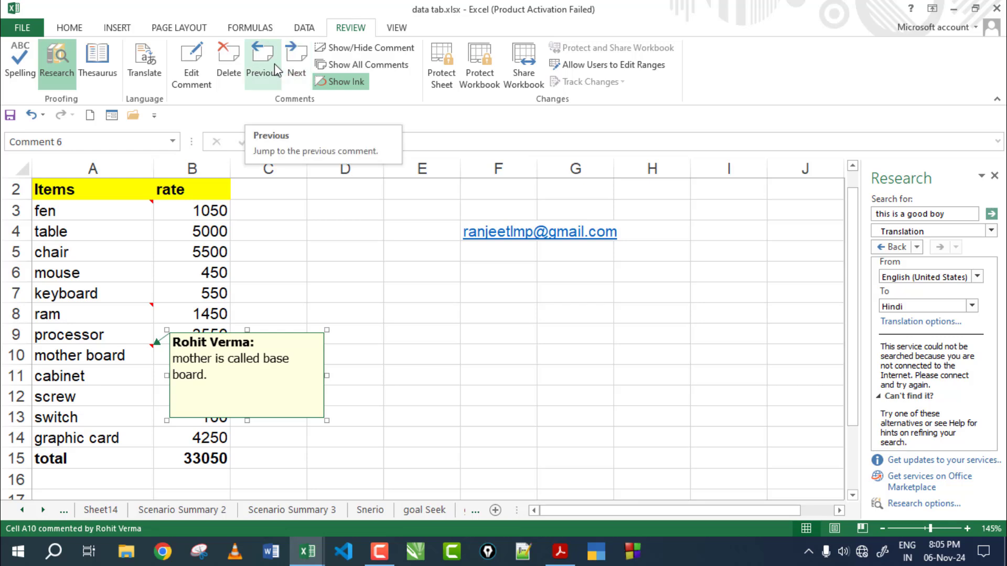
{"action": "left_click", "coordinate": [275, 64]}
{"action": "left_click", "coordinate": [274, 64]}
{"action": "left_click", "coordinate": [275, 64]}
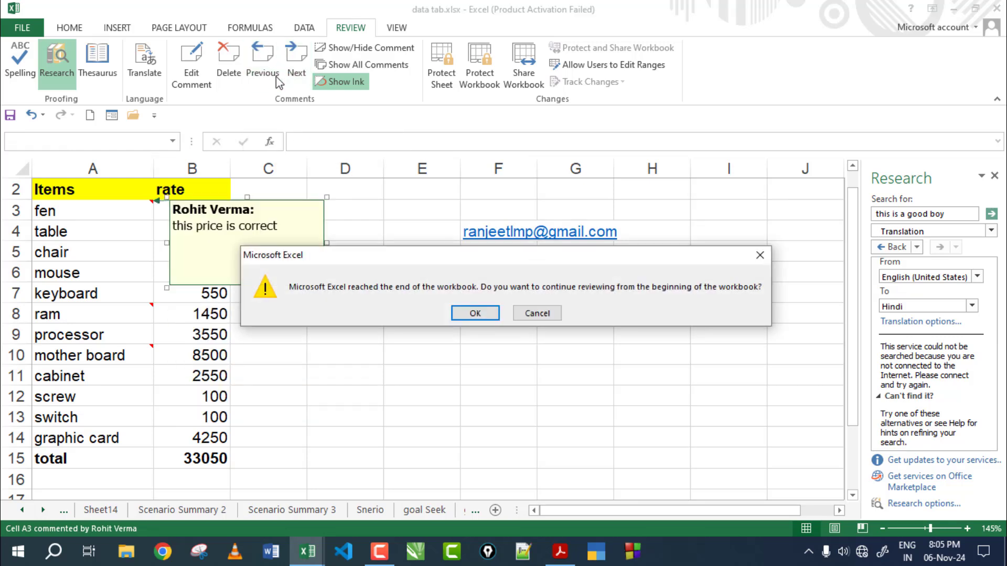
{"action": "left_click", "coordinate": [483, 314]}
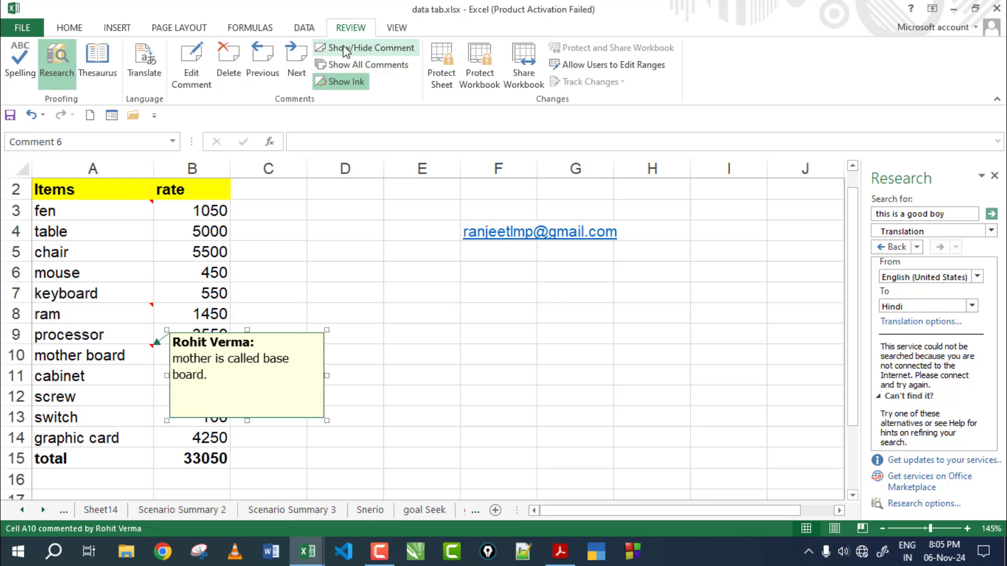
Step: Pin the fen comment on A3 permanently visible, then hide it again
{"action": "left_click", "coordinate": [131, 210]}
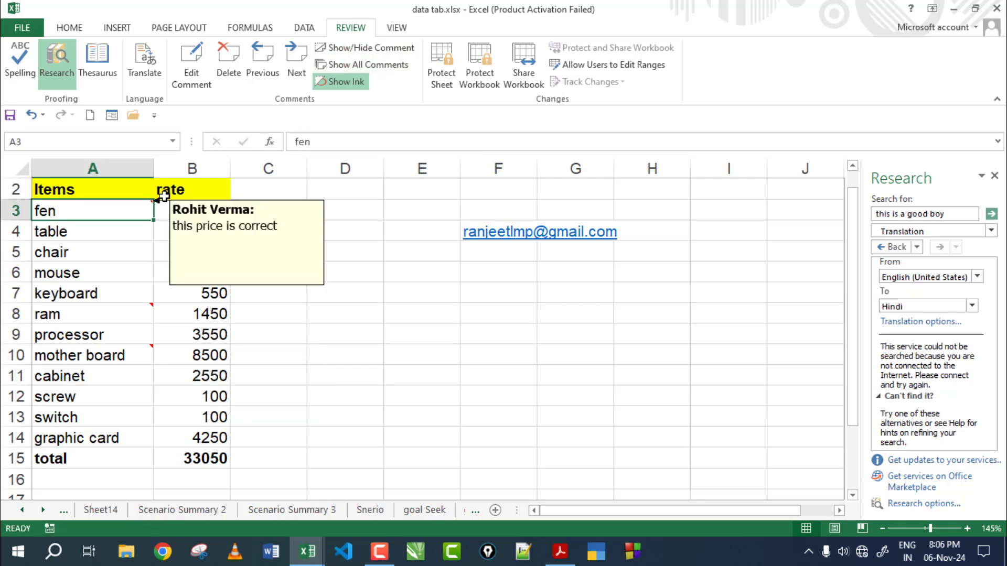
{"action": "left_click", "coordinate": [375, 51]}
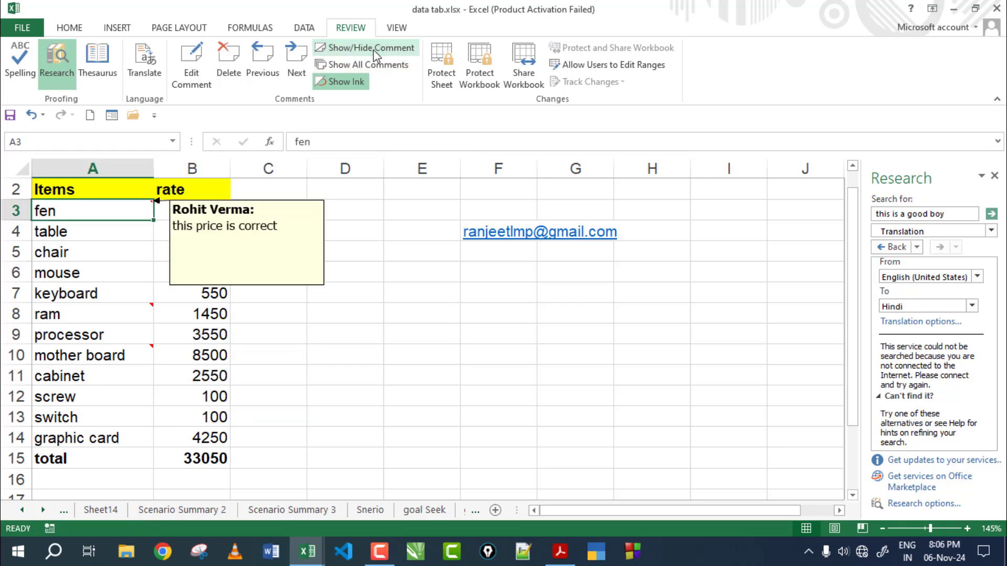
{"action": "left_click", "coordinate": [349, 294]}
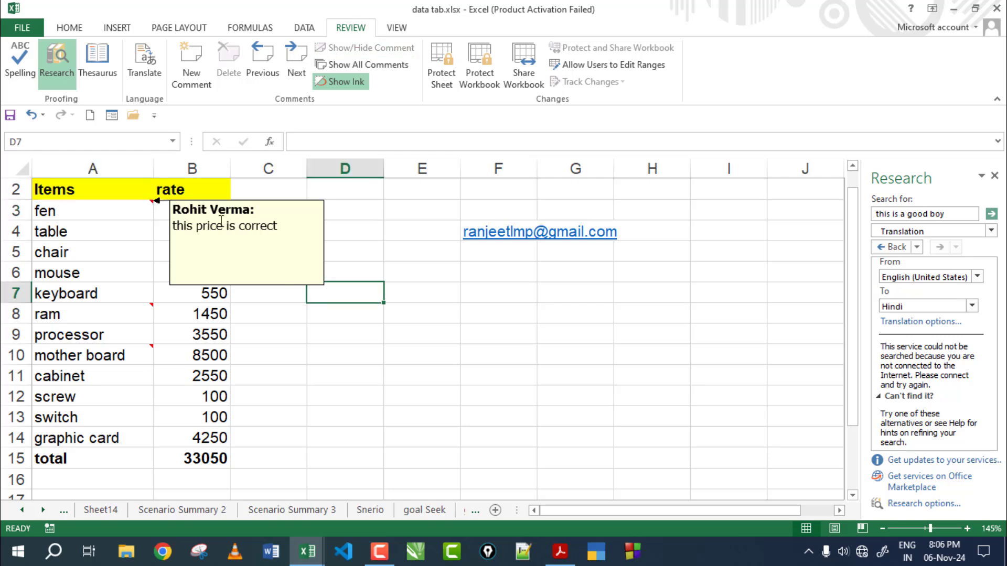
{"action": "left_click", "coordinate": [93, 215]}
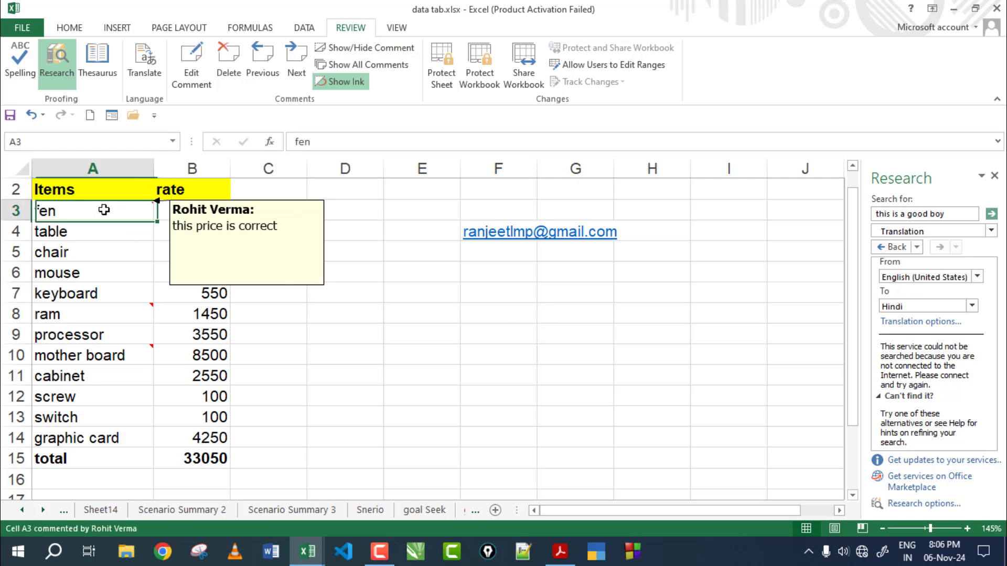
{"action": "left_click", "coordinate": [347, 44]}
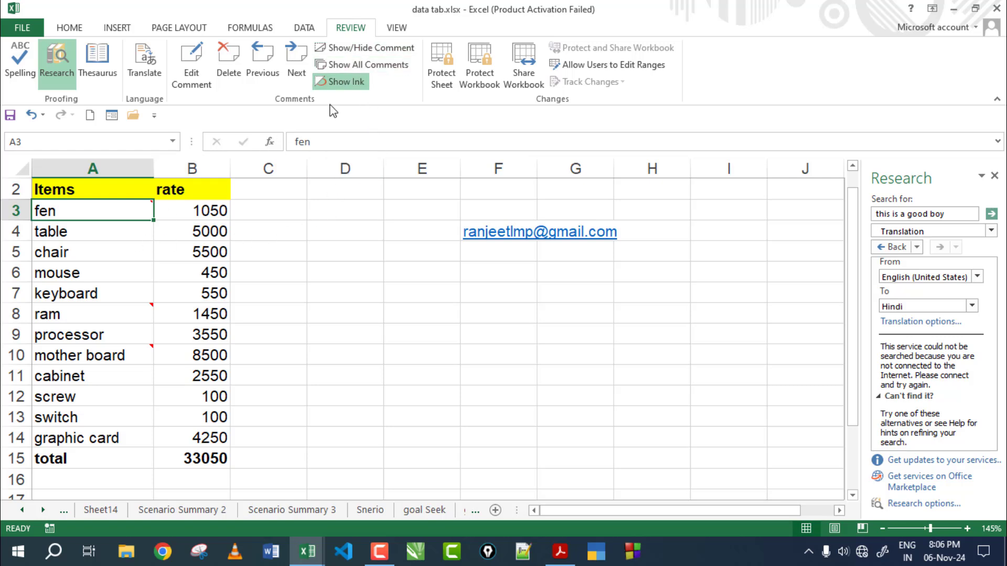
Step: Show all comments on the sheet at once, then hide them again
{"action": "left_click", "coordinate": [351, 65]}
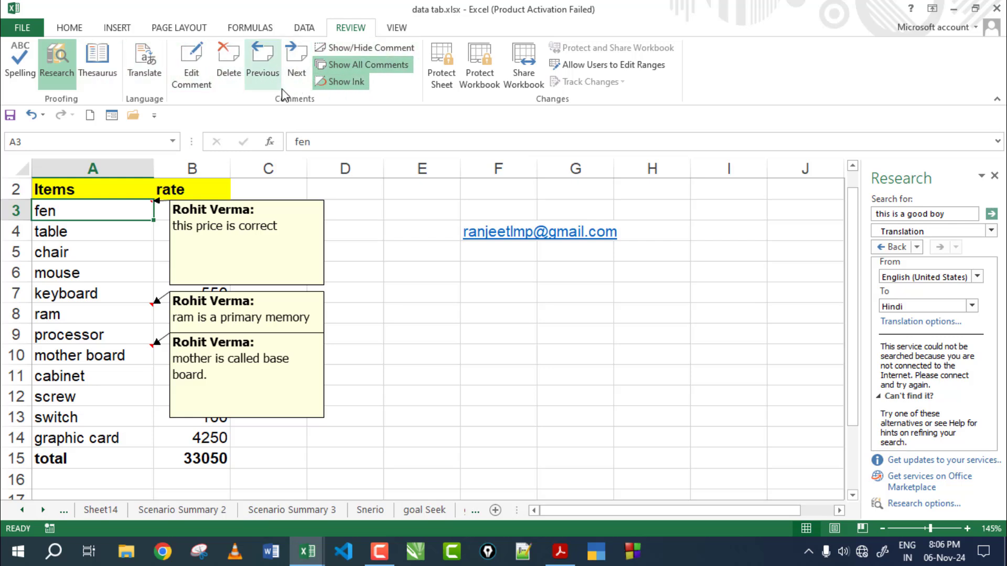
{"action": "left_click", "coordinate": [359, 64]}
{"action": "left_click", "coordinate": [344, 257]}
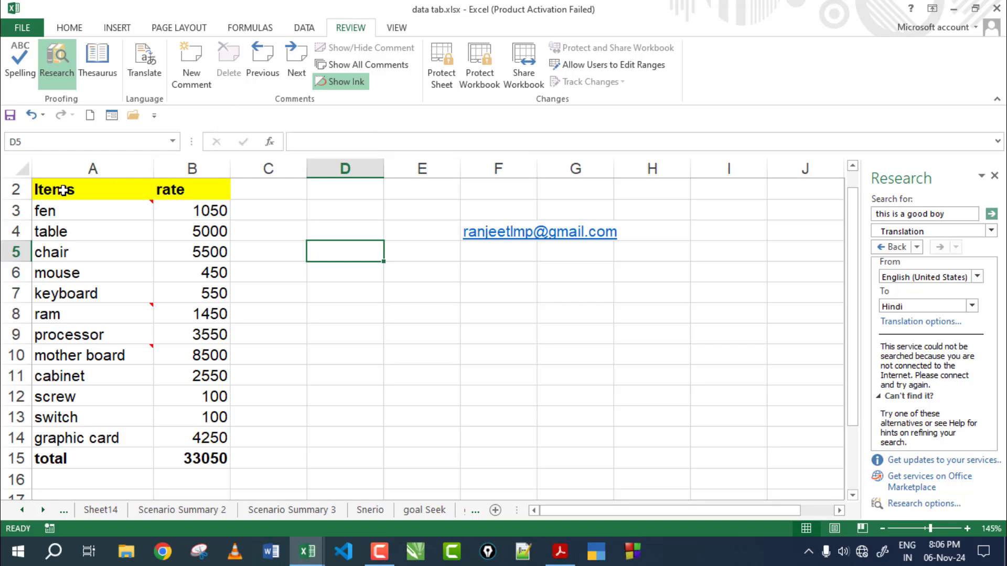
Step: Select the table A2:B15, then the fen, keyboard and processor entries, ending on cell D4
{"action": "left_click_drag", "start_coordinate": [63, 190], "coordinate": [203, 460]}
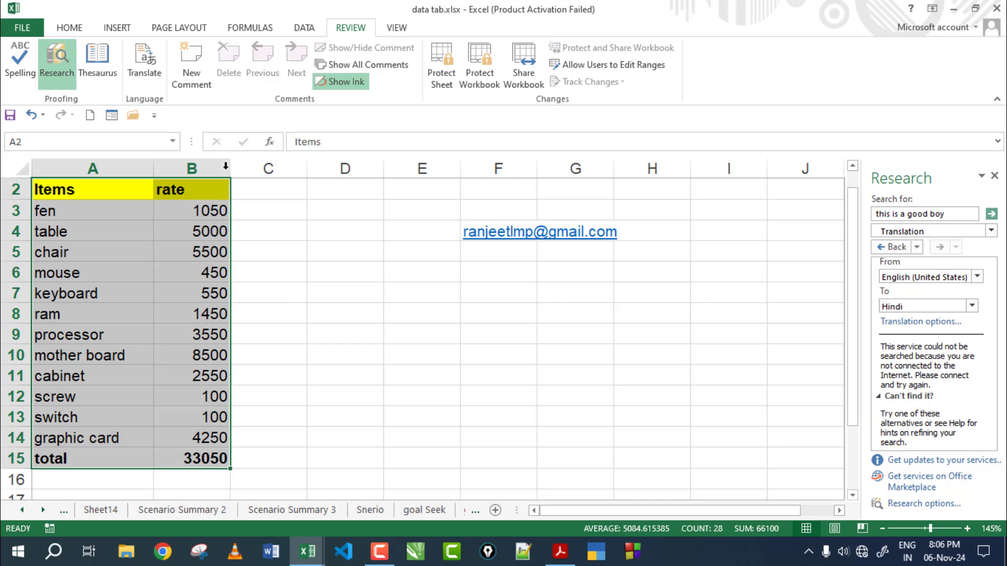
{"action": "left_click", "coordinate": [299, 271]}
{"action": "left_click", "coordinate": [79, 207]}
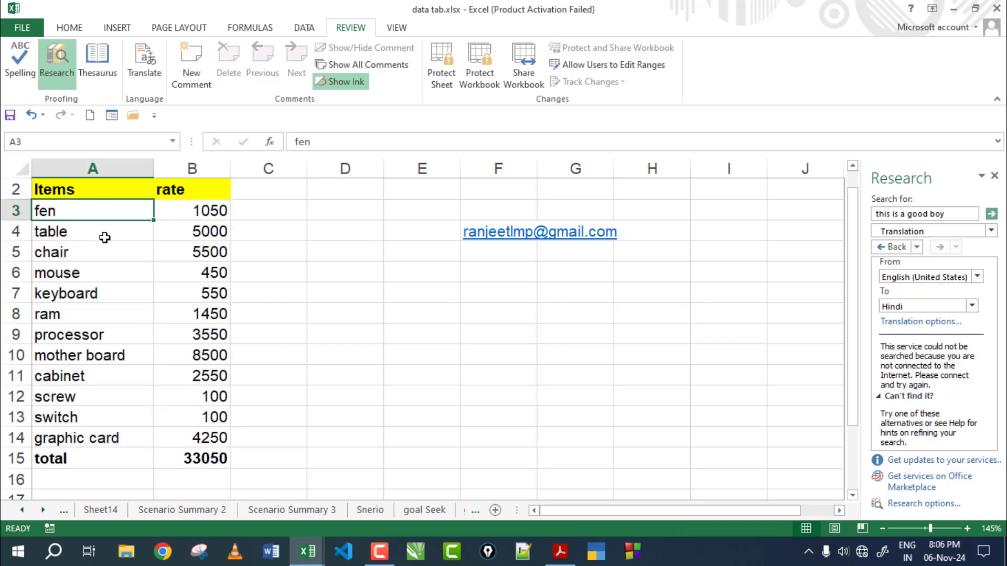
{"action": "left_click", "coordinate": [99, 291]}
{"action": "left_click", "coordinate": [100, 339]}
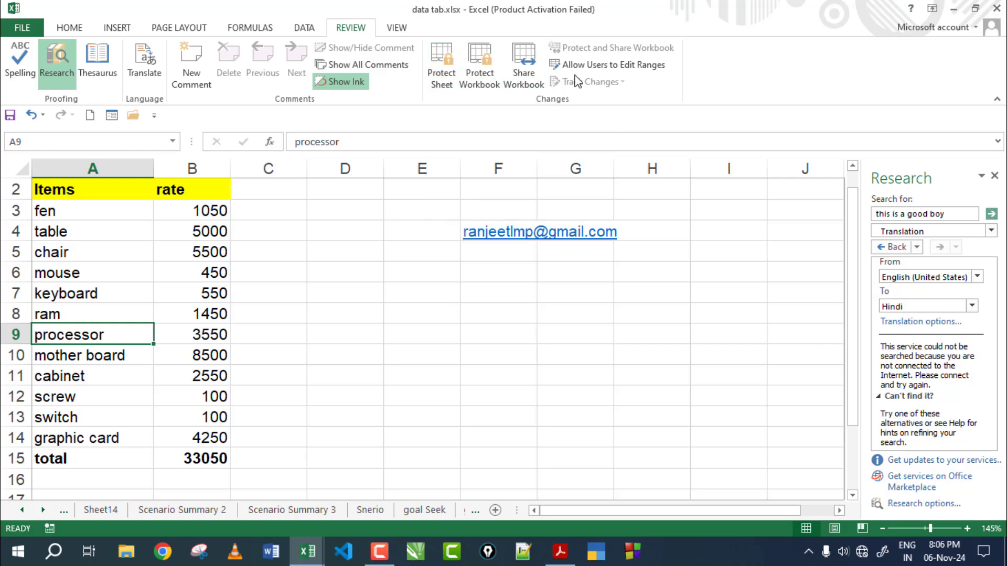
{"action": "left_click", "coordinate": [369, 222]}
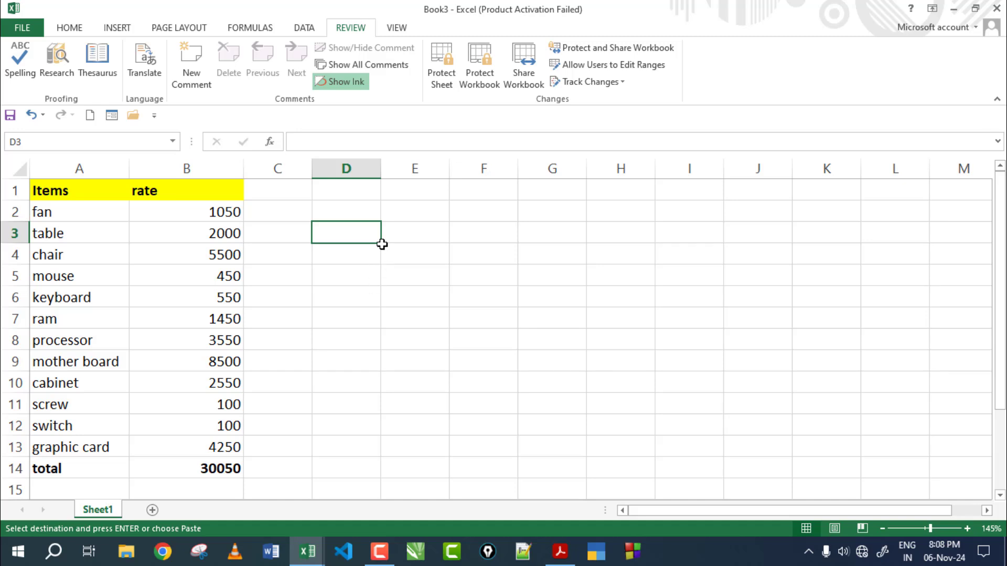
Step: Select the Items and rate headers and the whole table A1:B14, then deselect
{"action": "left_click", "coordinate": [64, 192]}
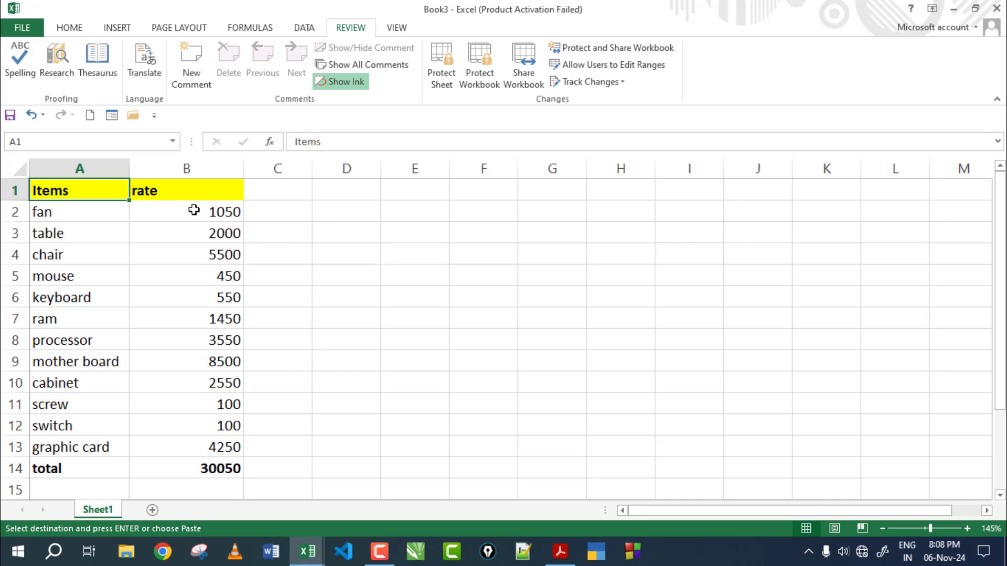
{"action": "left_click", "coordinate": [200, 195]}
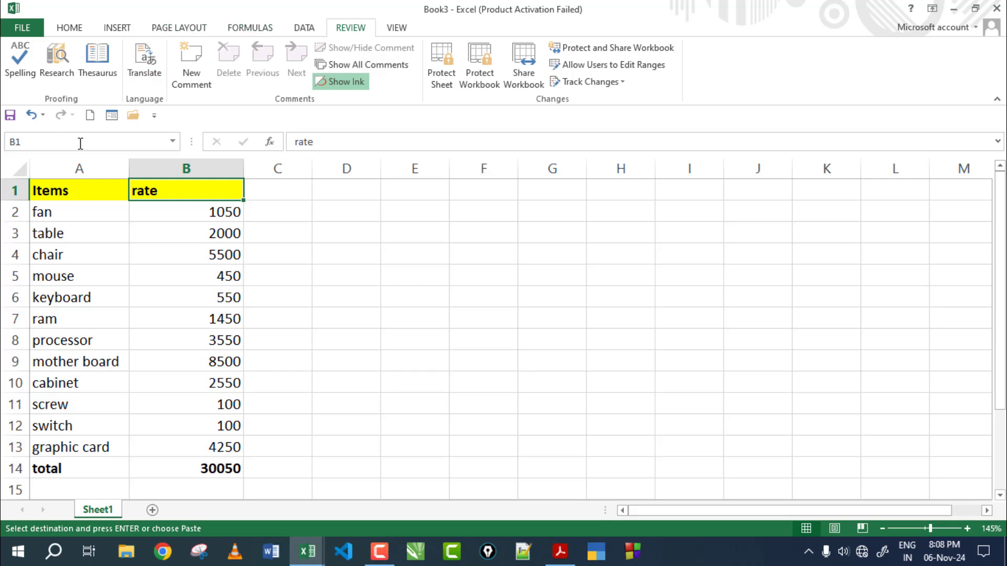
{"action": "left_click_drag", "start_coordinate": [49, 191], "coordinate": [220, 470]}
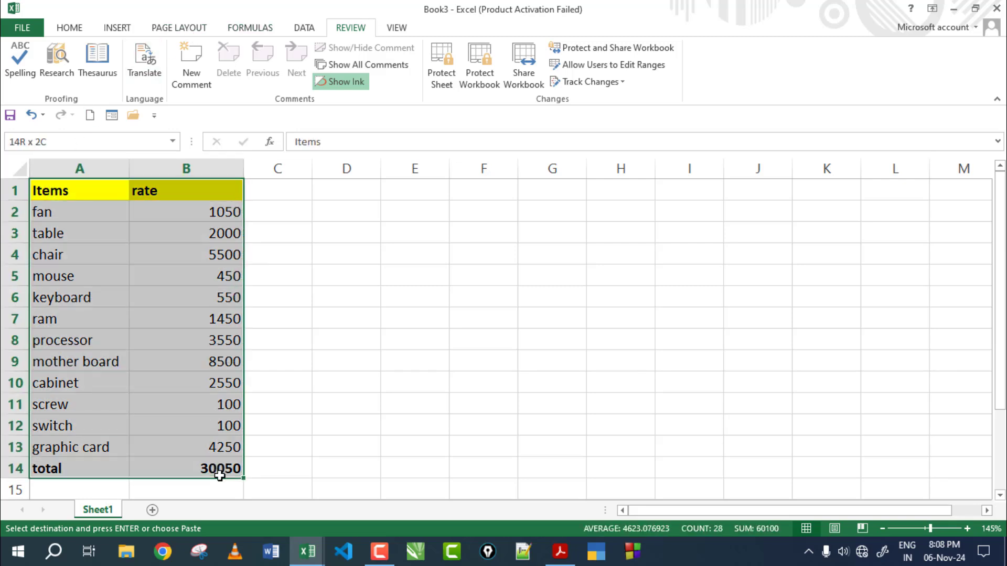
{"action": "left_click", "coordinate": [407, 346]}
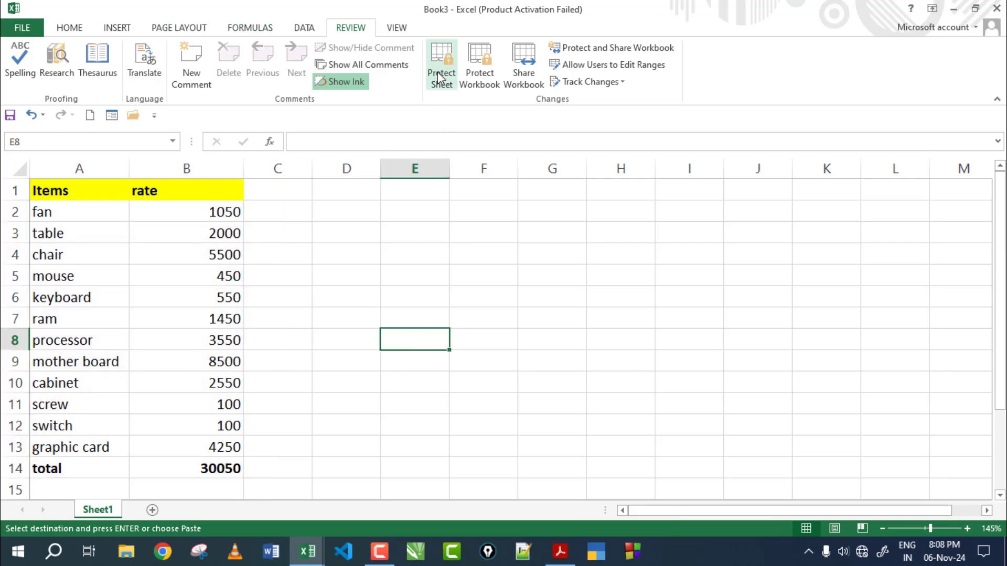
Step: Enter a person's full name in cell E3
{"action": "left_click", "coordinate": [440, 275]}
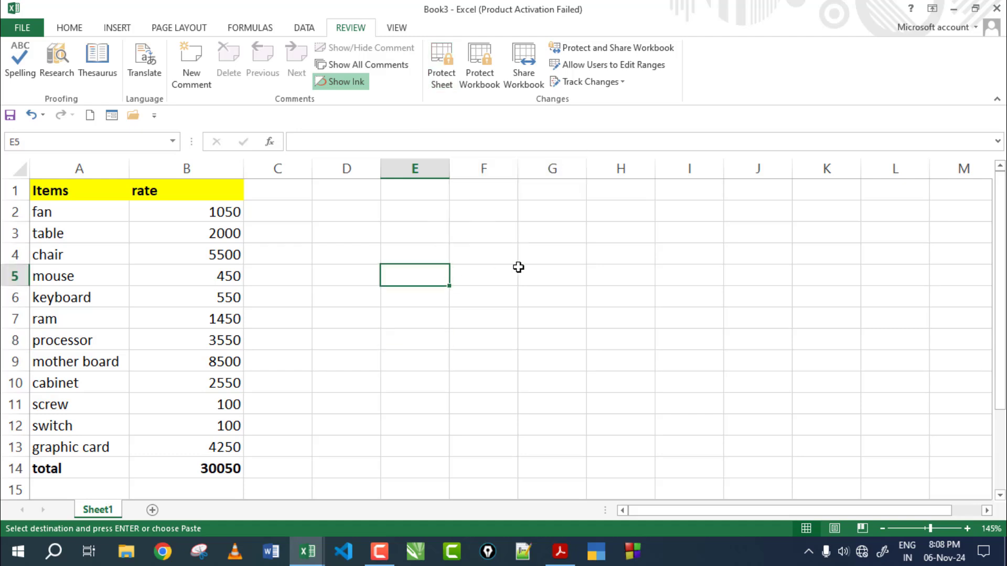
{"action": "left_click", "coordinate": [414, 233]}
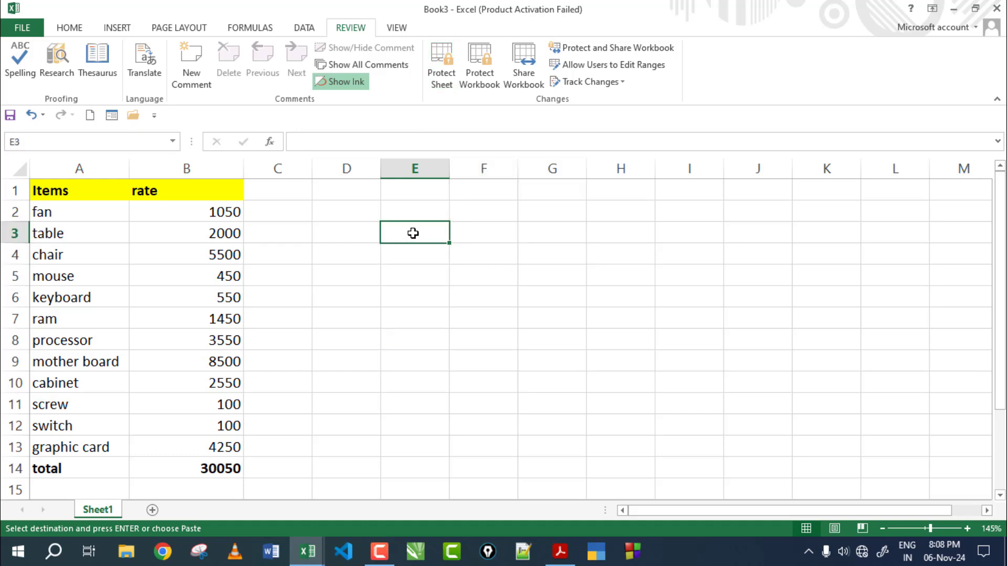
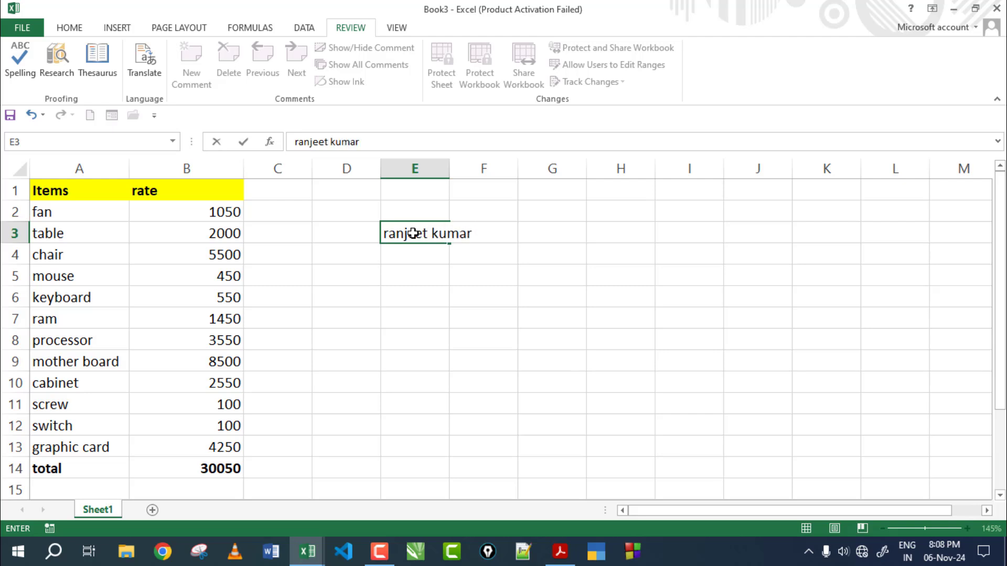
{"action": "key", "text": "Return"}
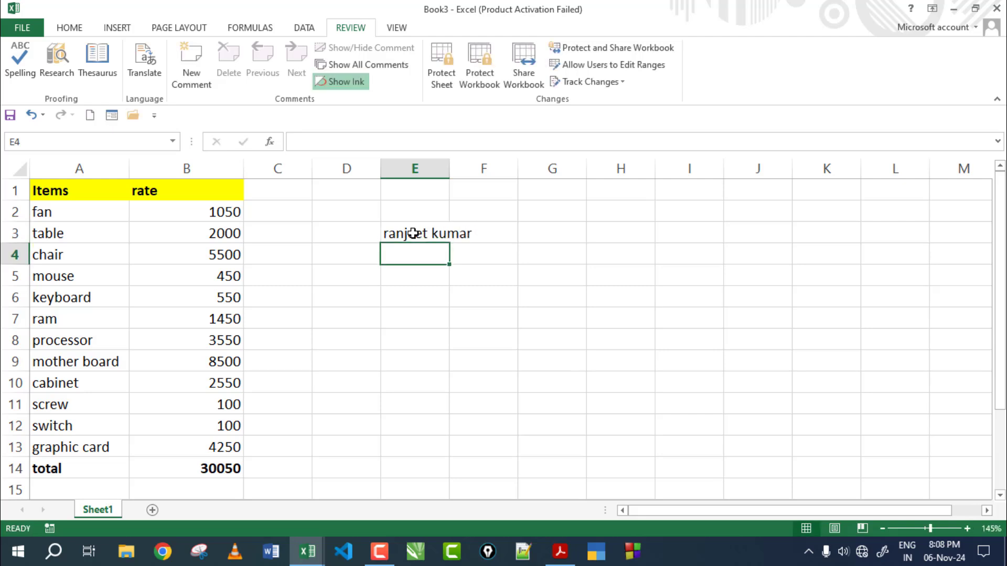
Step: Enter 'upci computer' in cell G5, then reselect the name in E3
{"action": "left_click", "coordinate": [543, 275]}
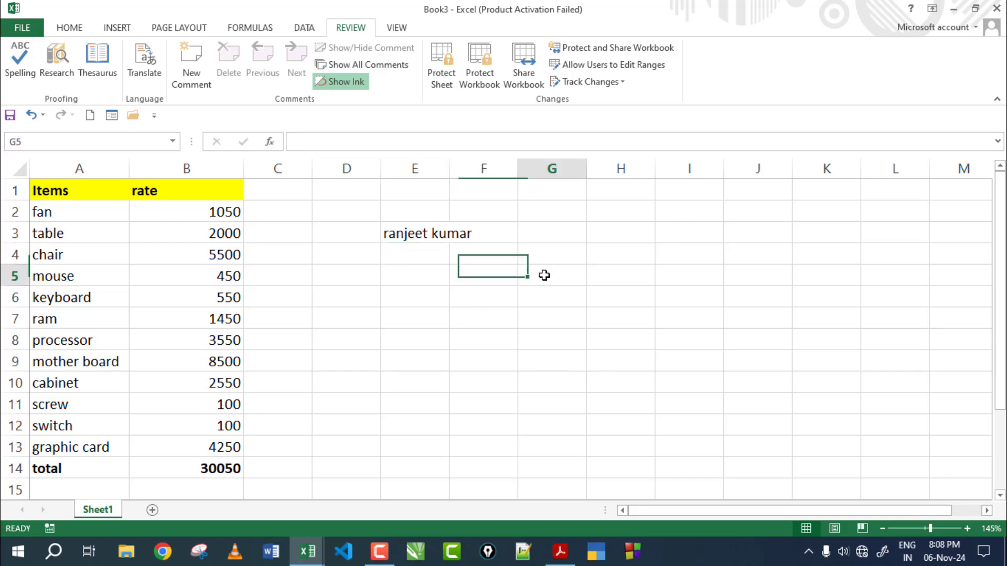
{"action": "type", "text": "ranje"}
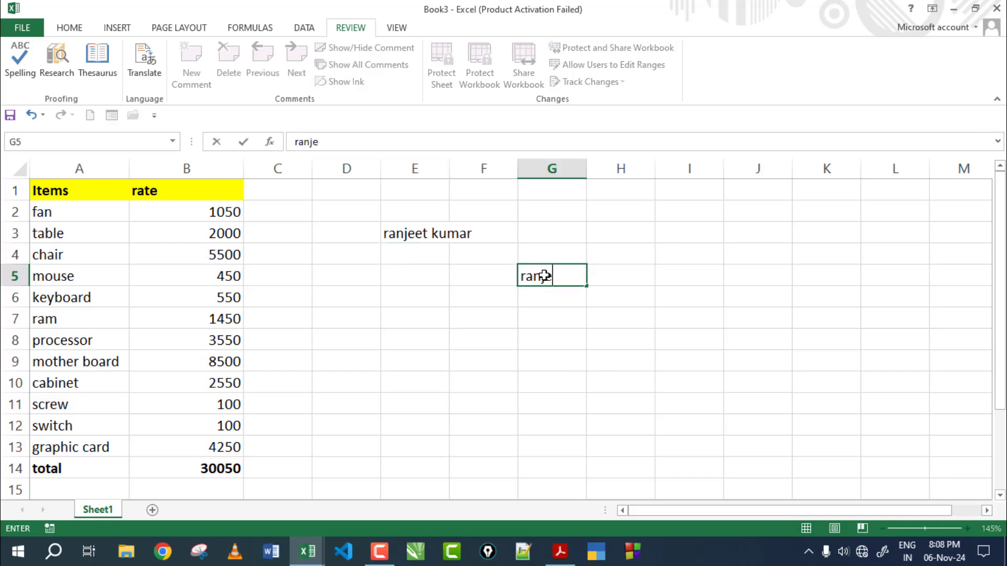
{"action": "type", "text": "e"}
{"action": "key", "text": "BackSpace"}
{"action": "key", "text": "BackSpace"}
{"action": "key", "text": "BackSpace"}
{"action": "key", "text": "BackSpace"}
{"action": "key", "text": "BackSpace"}
{"action": "key", "text": "BackSpace"}
{"action": "type", "text": "upci computer"}
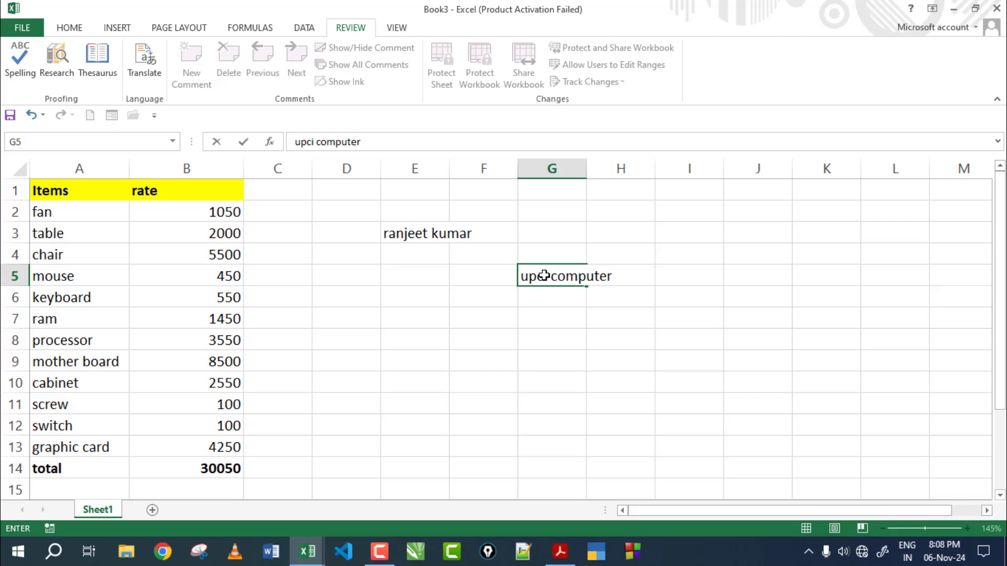
{"action": "key", "text": "Return"}
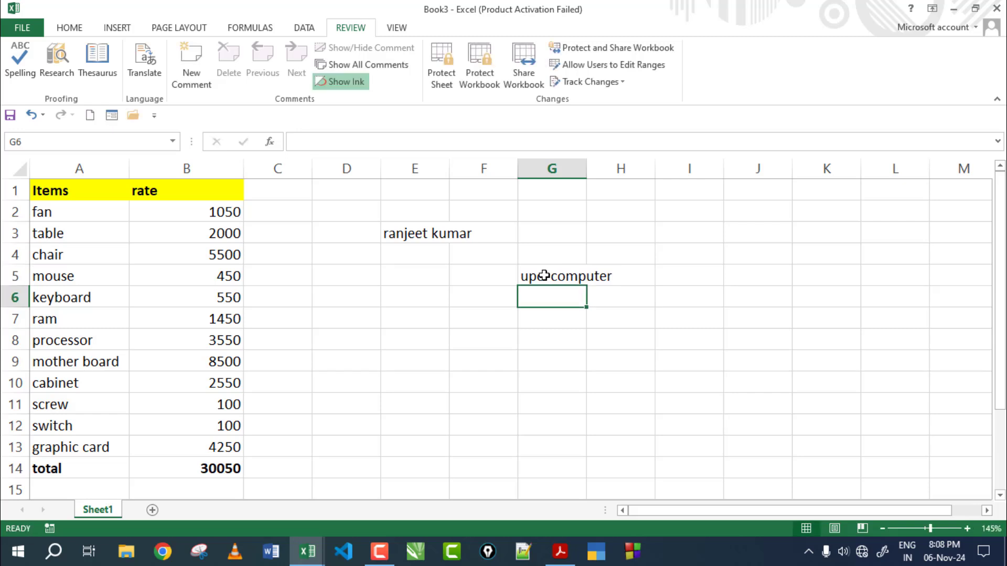
{"action": "left_click", "coordinate": [392, 300]}
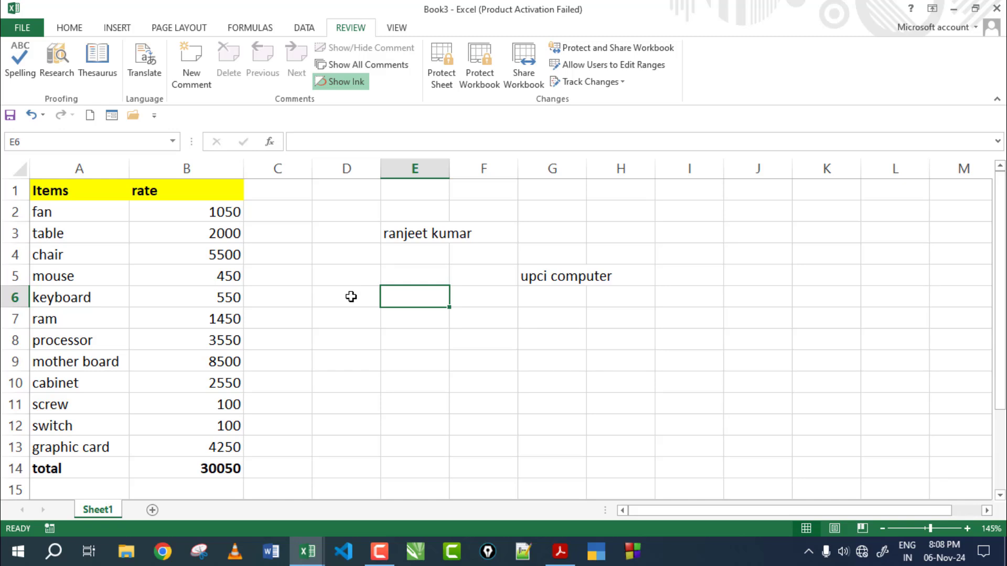
{"action": "left_click", "coordinate": [394, 235]}
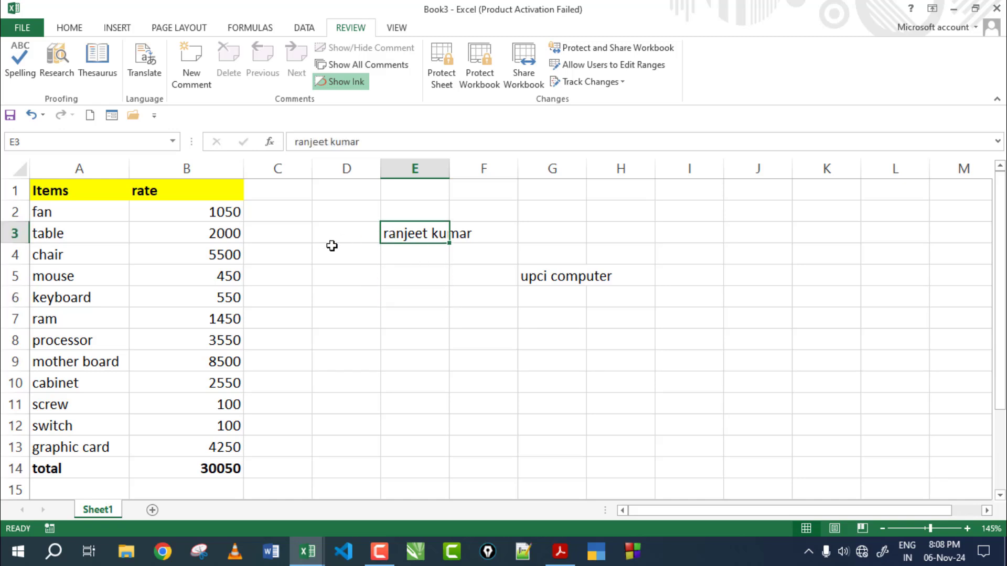
Step: Protect Sheet1 with a confirmed password, then try editing empty cell D5
{"action": "left_click", "coordinate": [468, 274]}
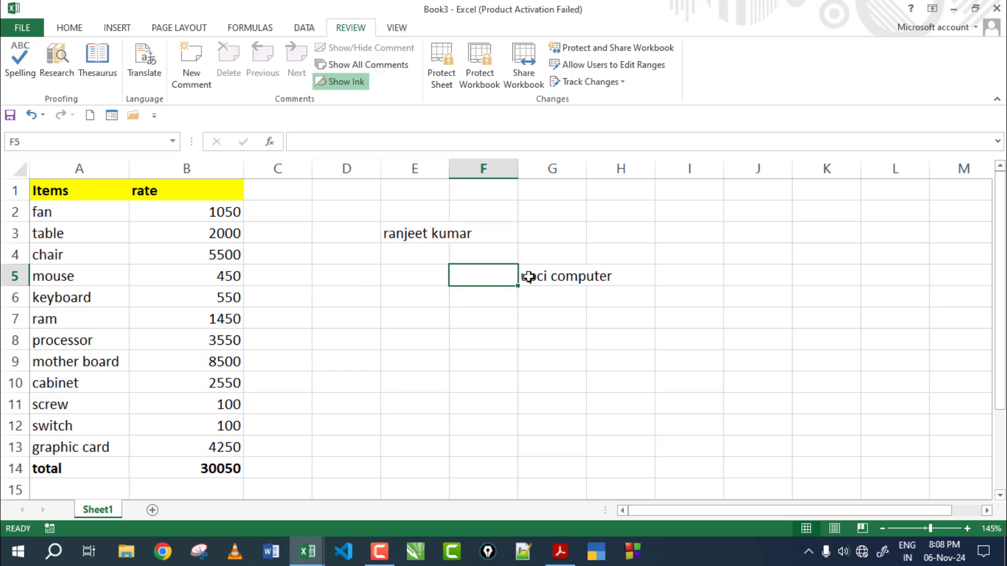
{"action": "left_click", "coordinate": [441, 75]}
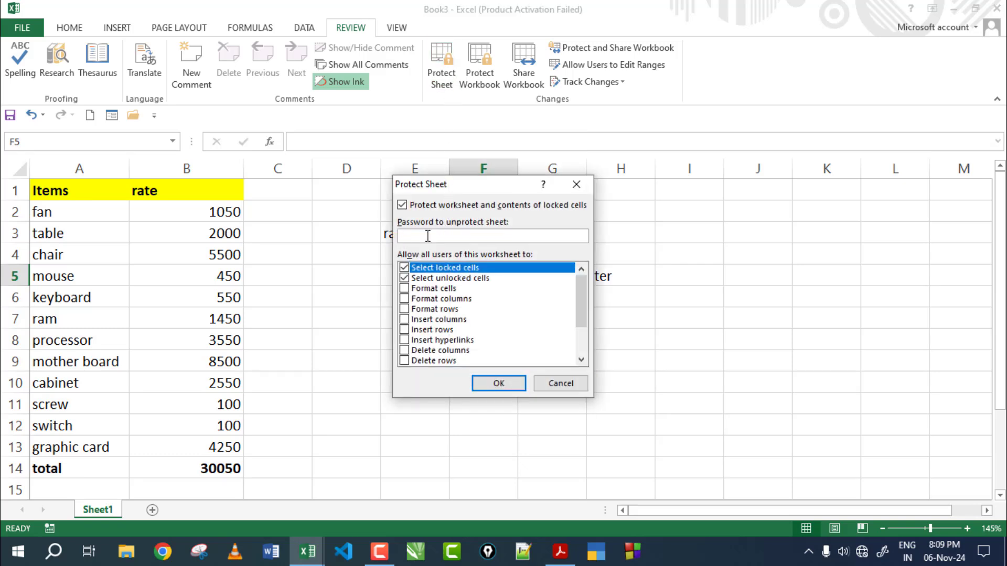
{"action": "left_click", "coordinate": [498, 384]}
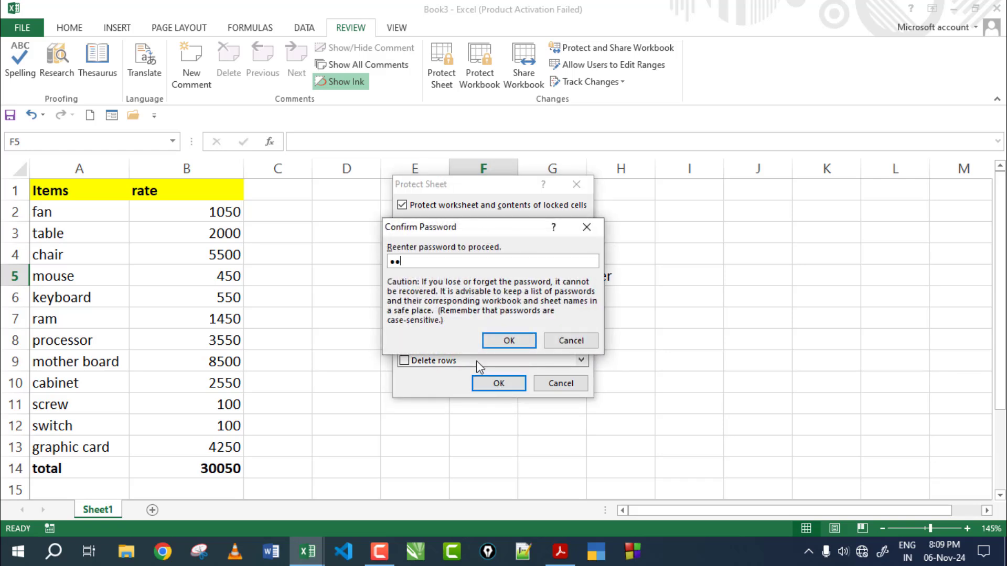
{"action": "left_click", "coordinate": [508, 341]}
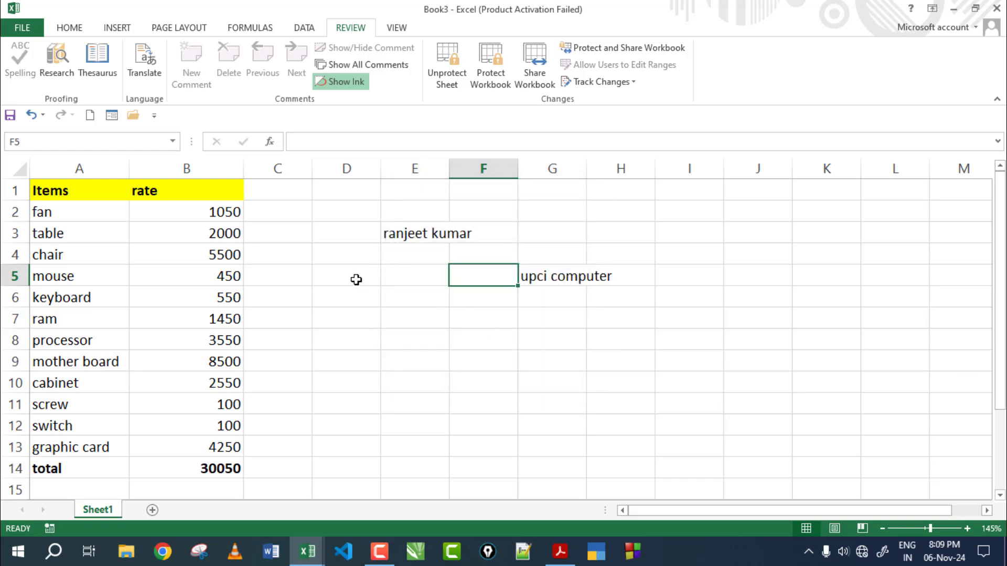
{"action": "left_click", "coordinate": [336, 274]}
{"action": "double_click", "coordinate": [336, 275]}
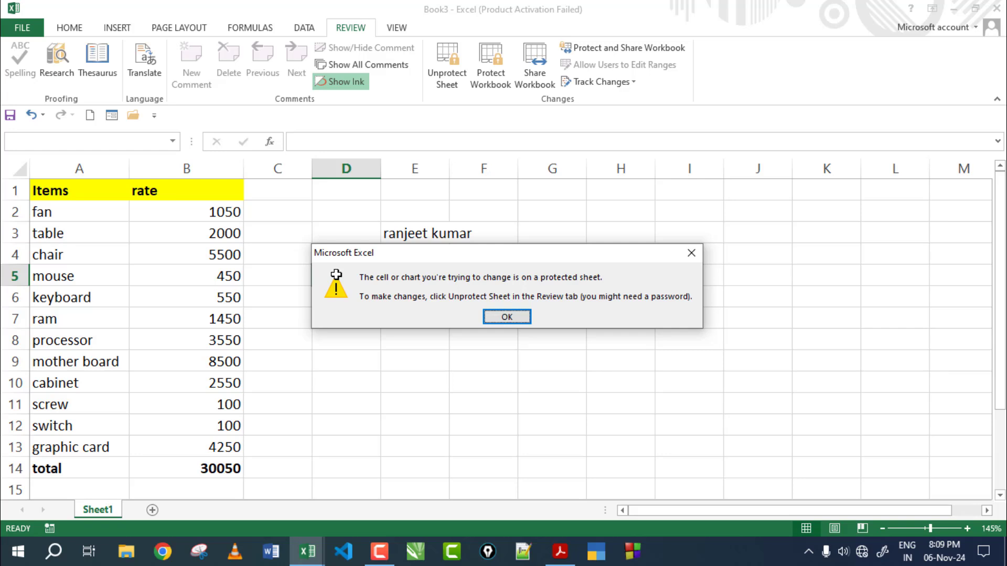
Step: Dismiss repeated protected-sheet warnings on D5, then enter a password to unlock rate 1050 in B2
{"action": "key", "text": "Return"}
{"action": "double_click", "coordinate": [336, 274]}
{"action": "key", "text": "Return"}
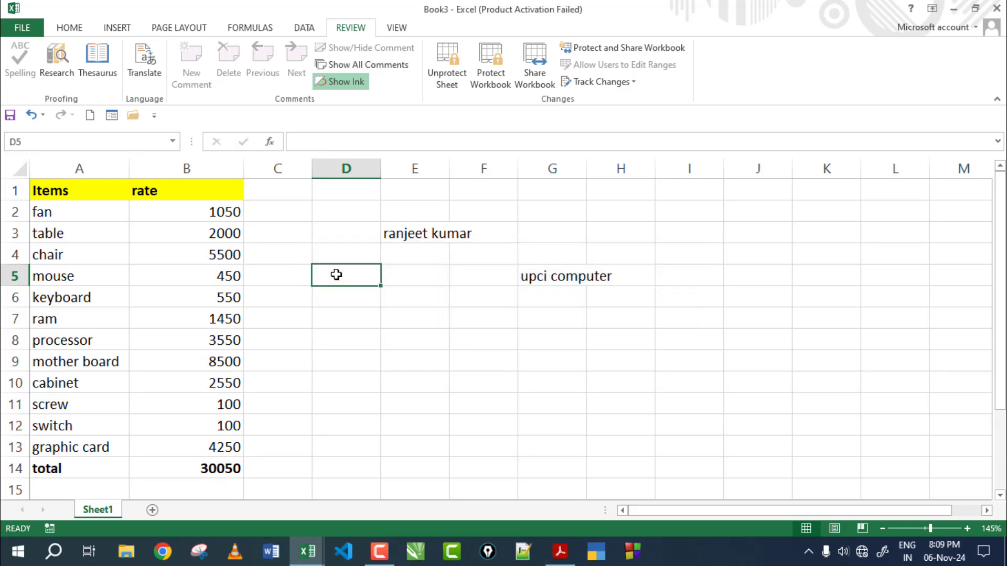
{"action": "double_click", "coordinate": [336, 275]}
{"action": "key", "text": "Return"}
{"action": "left_click", "coordinate": [224, 210]}
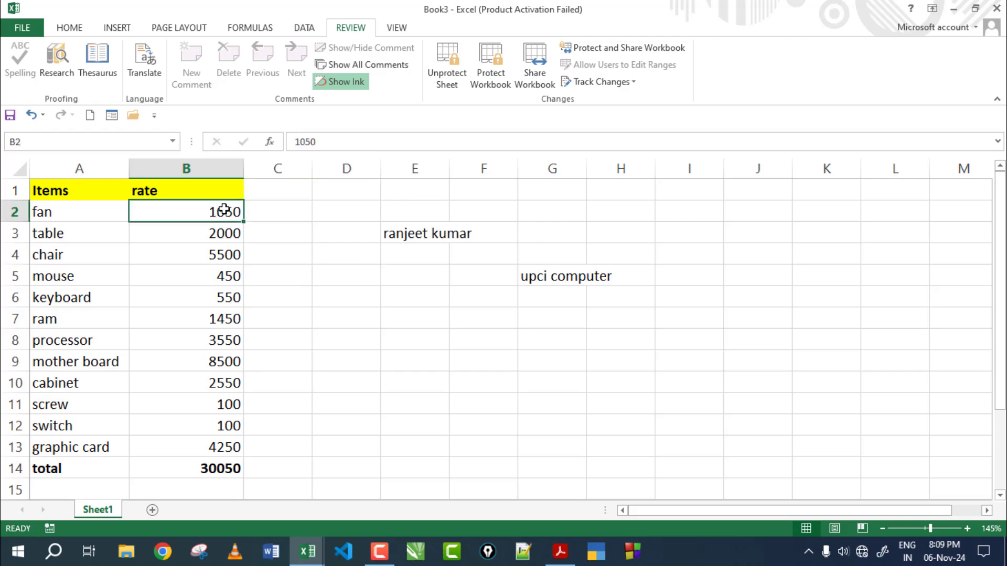
{"action": "type", "text": "asdf"}
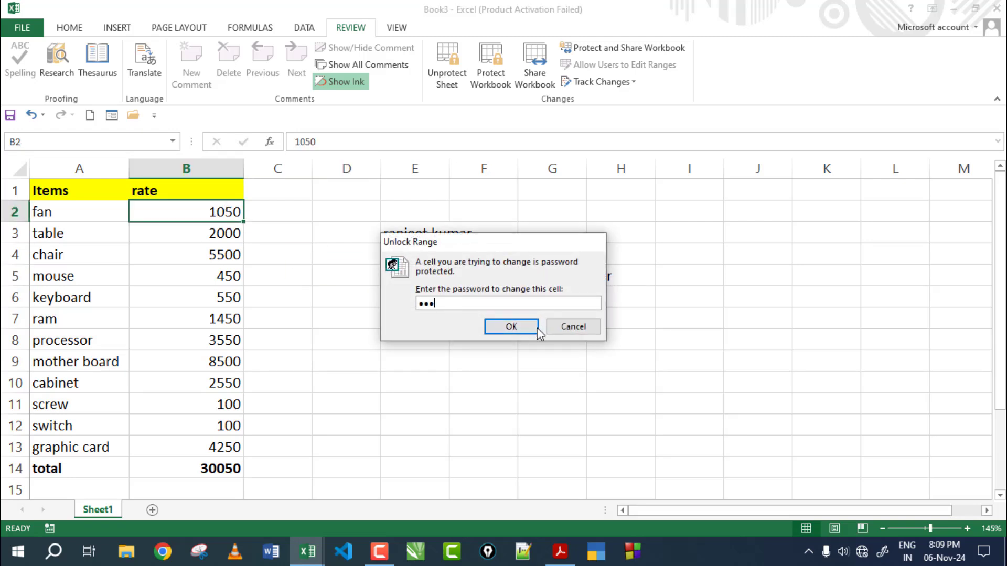
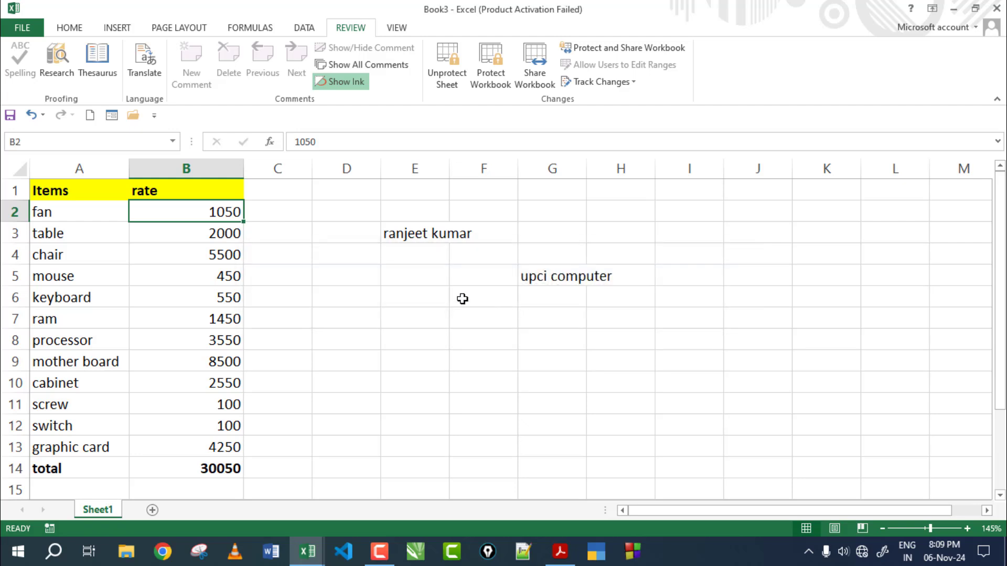
Step: Dismiss the wrong-password warning and select cells D2, E2 and F5
{"action": "left_click", "coordinate": [308, 235]}
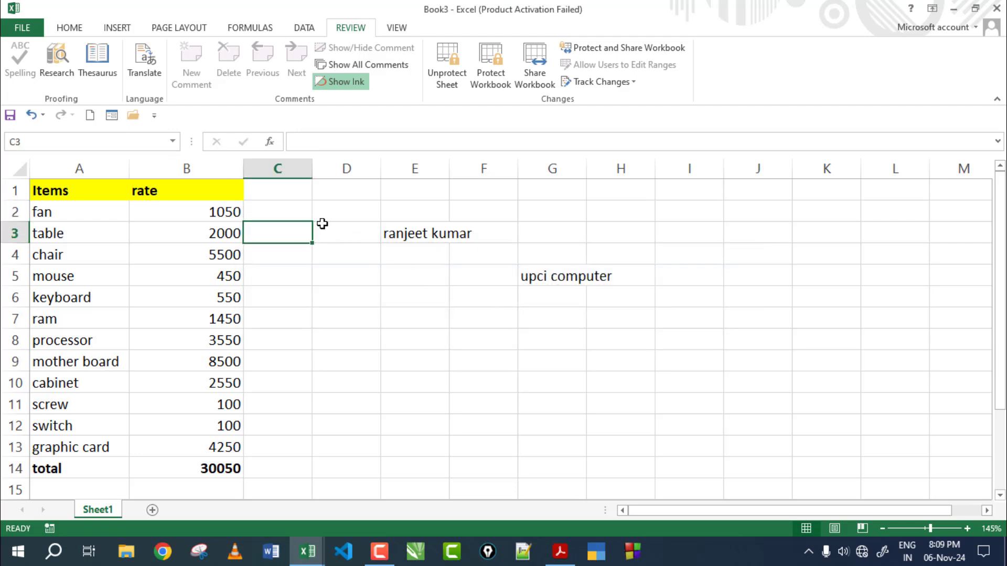
{"action": "left_click", "coordinate": [352, 210]}
{"action": "left_click", "coordinate": [442, 214]}
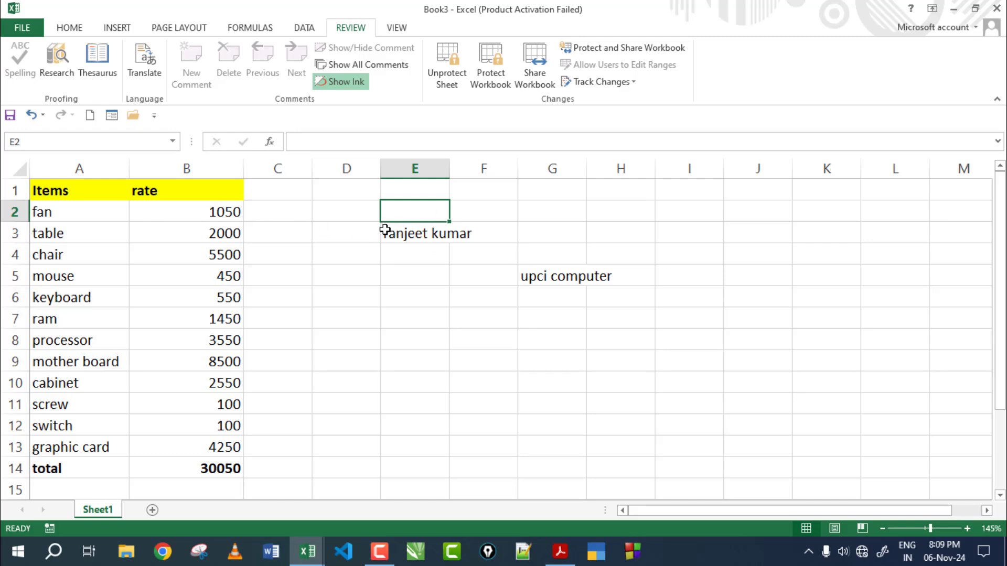
{"action": "left_click", "coordinate": [455, 275]}
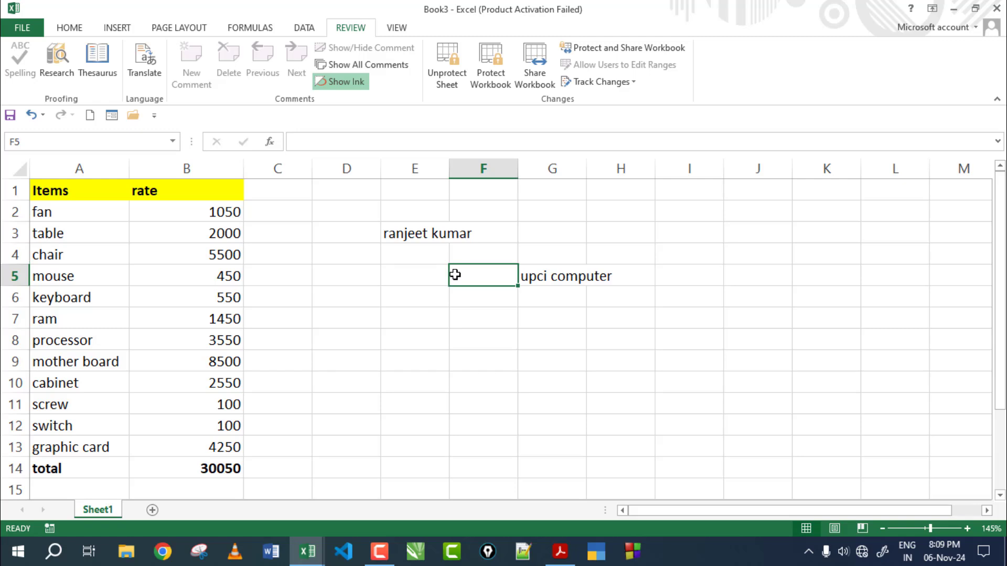
Step: Unprotect Sheet1 by entering its password
{"action": "left_click", "coordinate": [446, 67]}
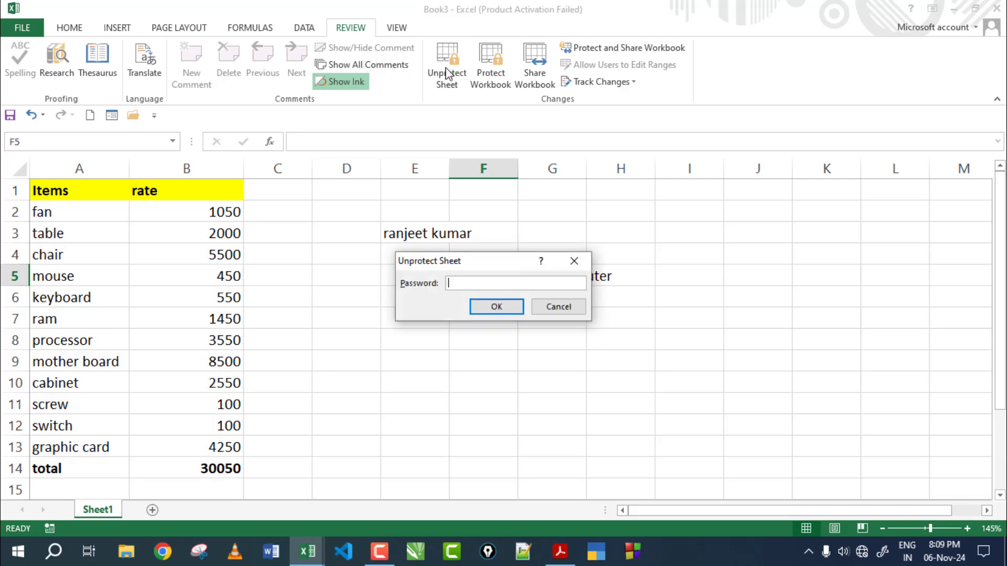
{"action": "type", "text": "••"}
{"action": "left_click", "coordinate": [498, 301]}
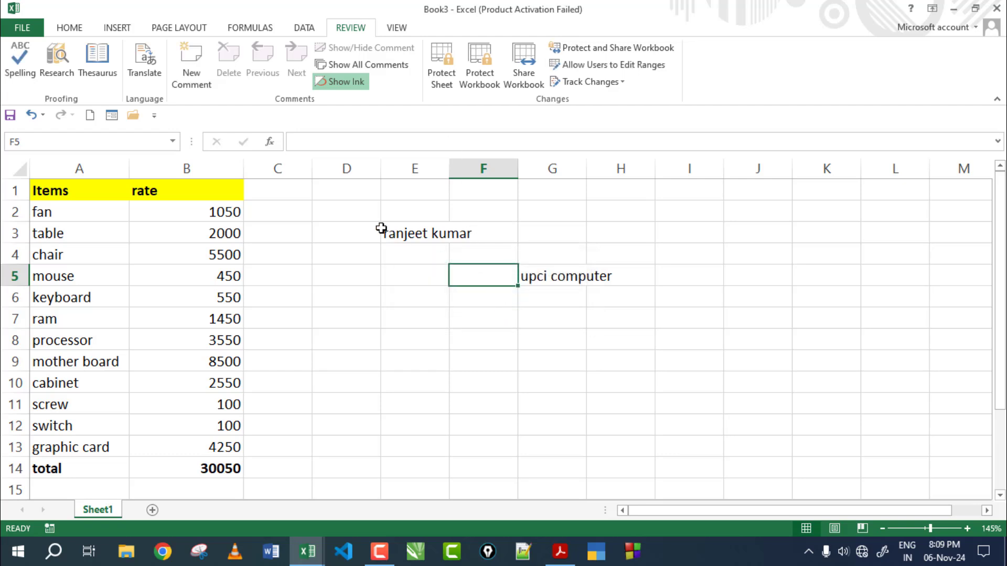
Step: Replace the name in cell E3 with 'upci', then select E6
{"action": "left_click", "coordinate": [410, 237]}
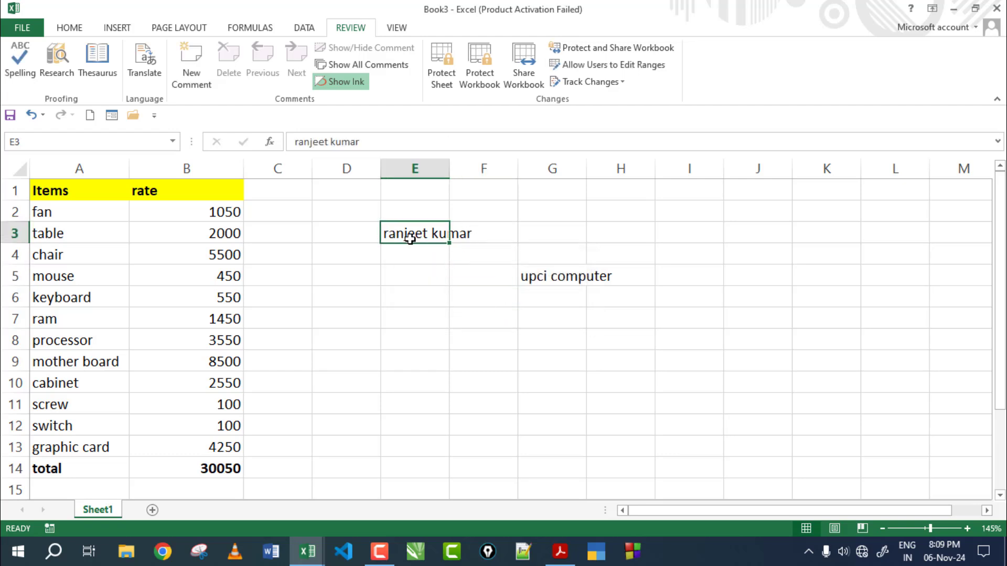
{"action": "key", "text": "Delete"}
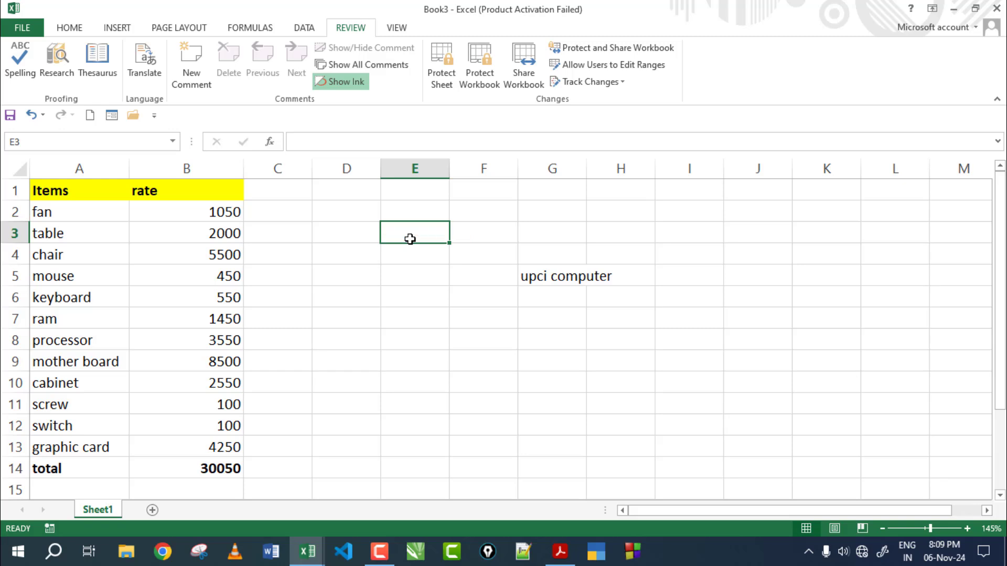
{"action": "type", "text": "upci"}
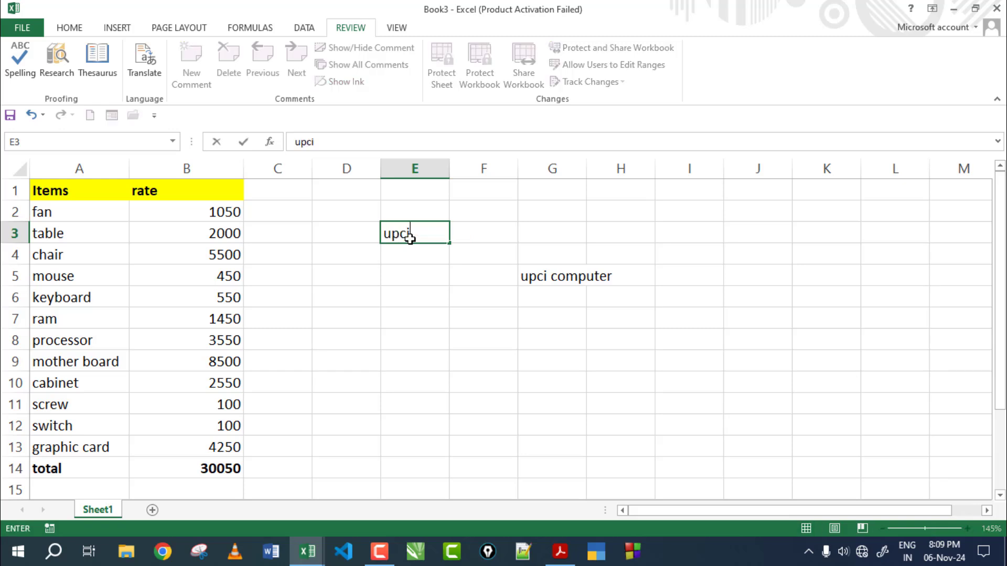
{"action": "key", "text": "Return"}
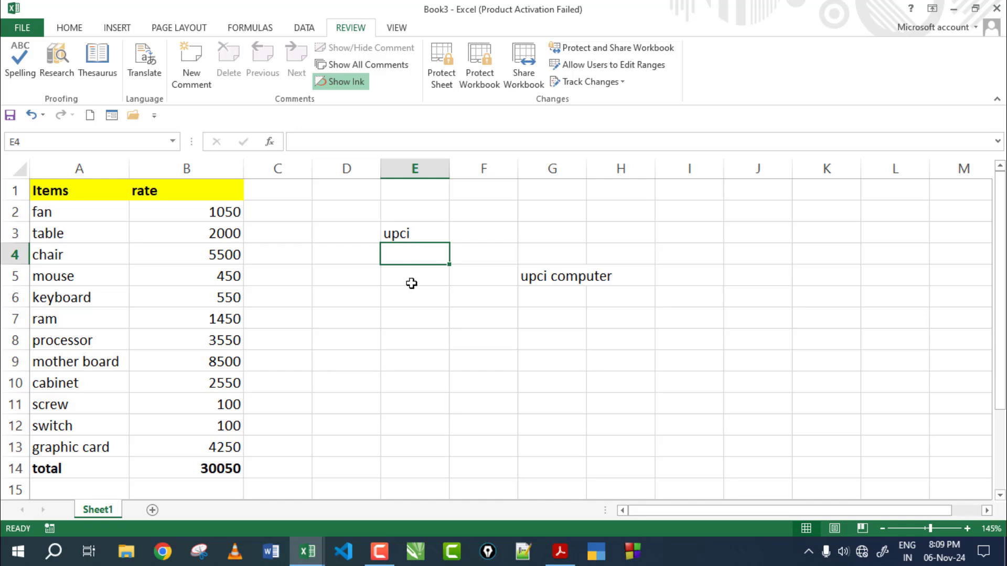
{"action": "left_click", "coordinate": [412, 288]}
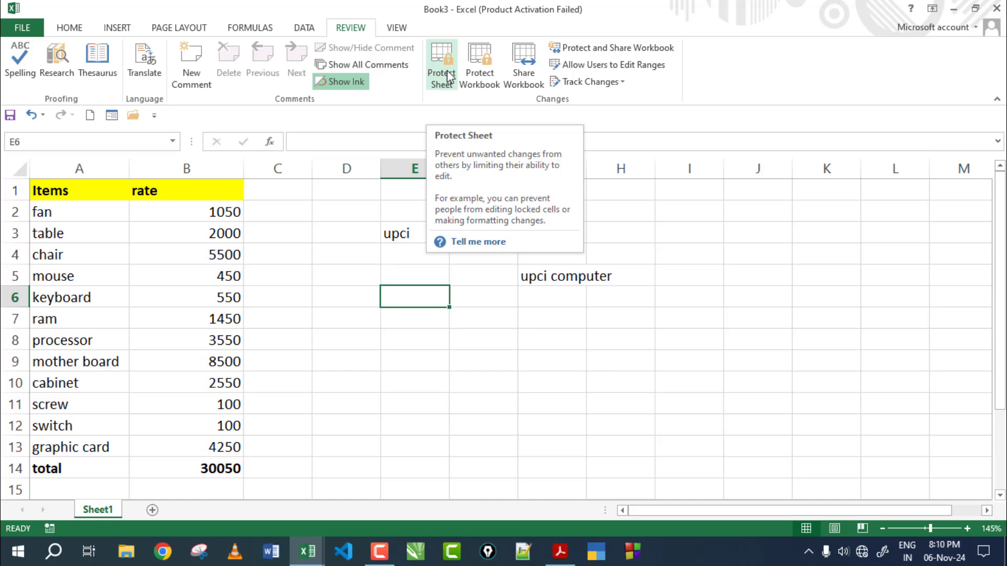
Step: Select D4 and C2, then insert two blank worksheets, Sheet2 and Sheet3
{"action": "left_click", "coordinate": [352, 248]}
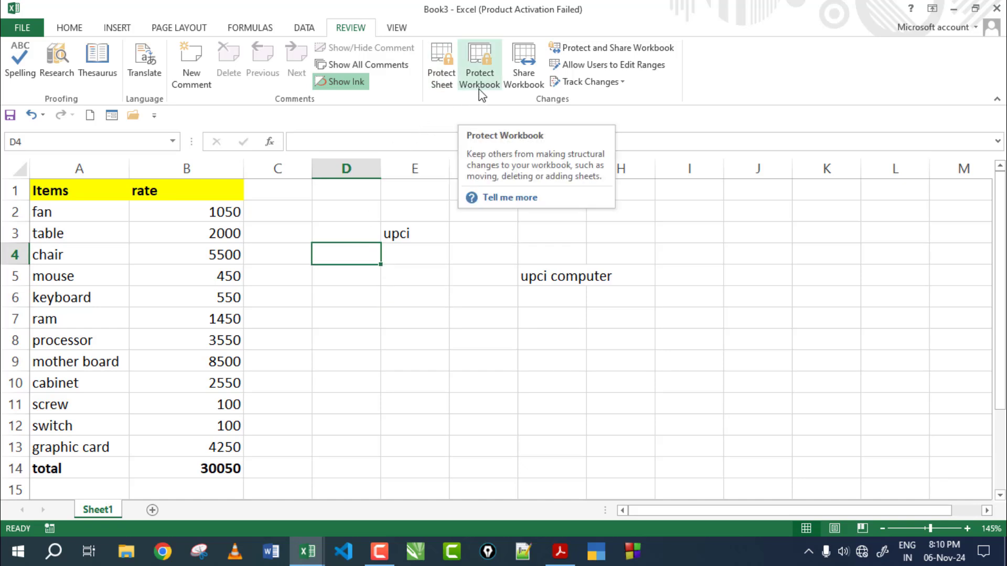
{"action": "left_click", "coordinate": [301, 209]}
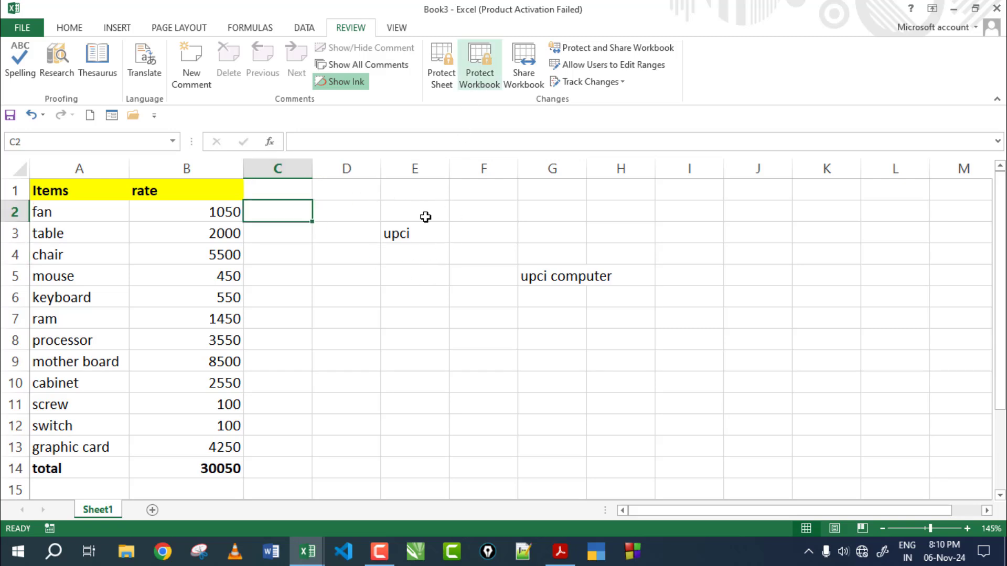
{"action": "left_click", "coordinate": [152, 510]}
{"action": "left_click", "coordinate": [201, 510]}
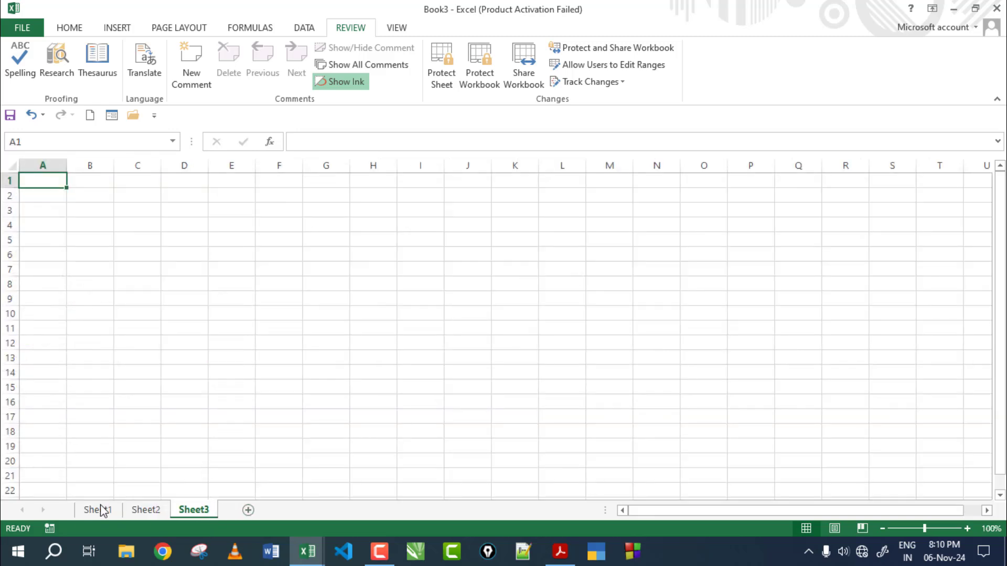
Step: Cycle through the Sheet2, Sheet3 and Sheet1 tabs twice, ending on Sheet1
{"action": "left_click", "coordinate": [146, 510]}
{"action": "left_click", "coordinate": [195, 511]}
{"action": "left_click", "coordinate": [110, 510]}
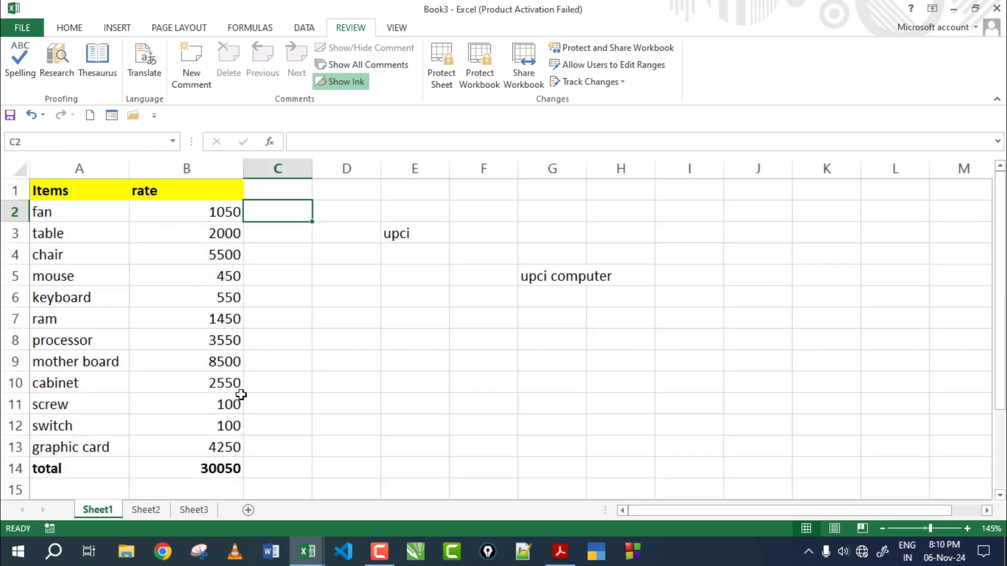
{"action": "left_click", "coordinate": [163, 510]}
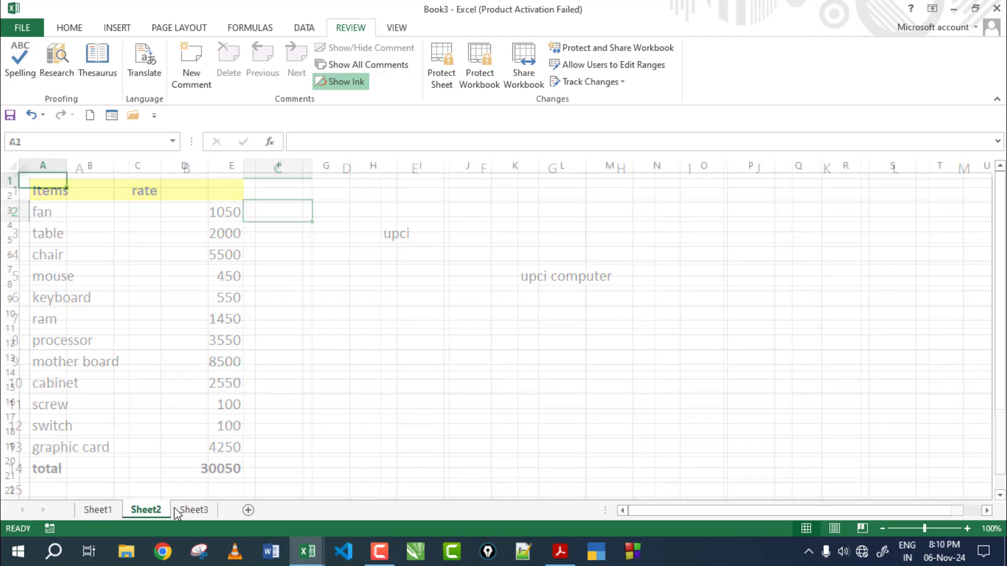
{"action": "left_click", "coordinate": [179, 511]}
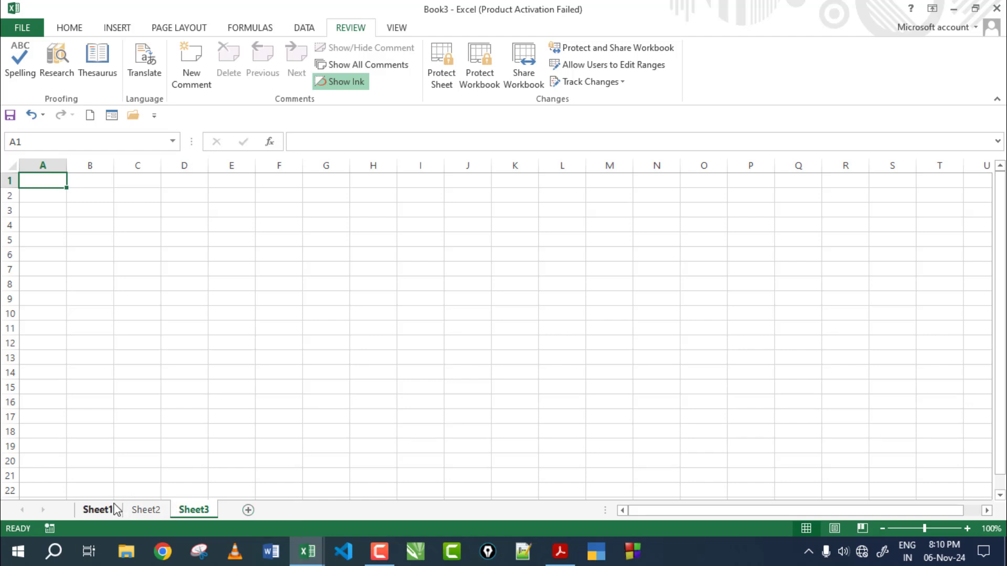
{"action": "left_click", "coordinate": [98, 509]}
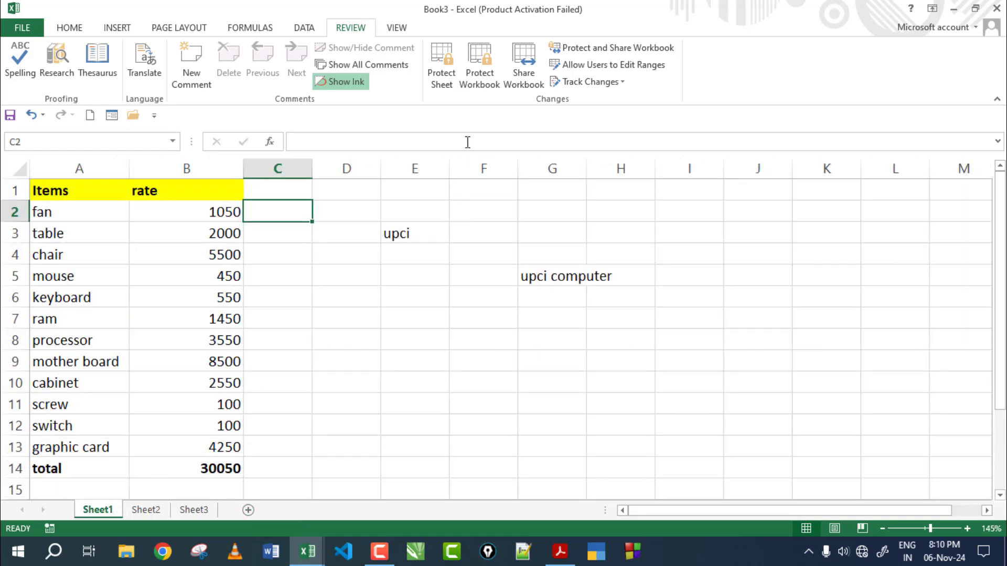
Step: Protect the workbook structure with a password, confirming it when re-entered
{"action": "left_click", "coordinate": [480, 65]}
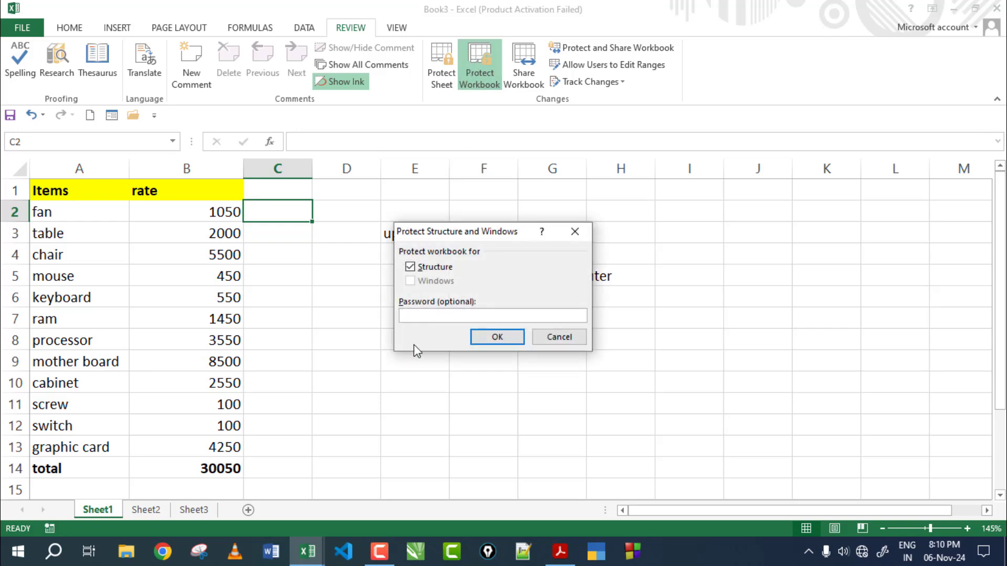
{"action": "type", "text": "1"}
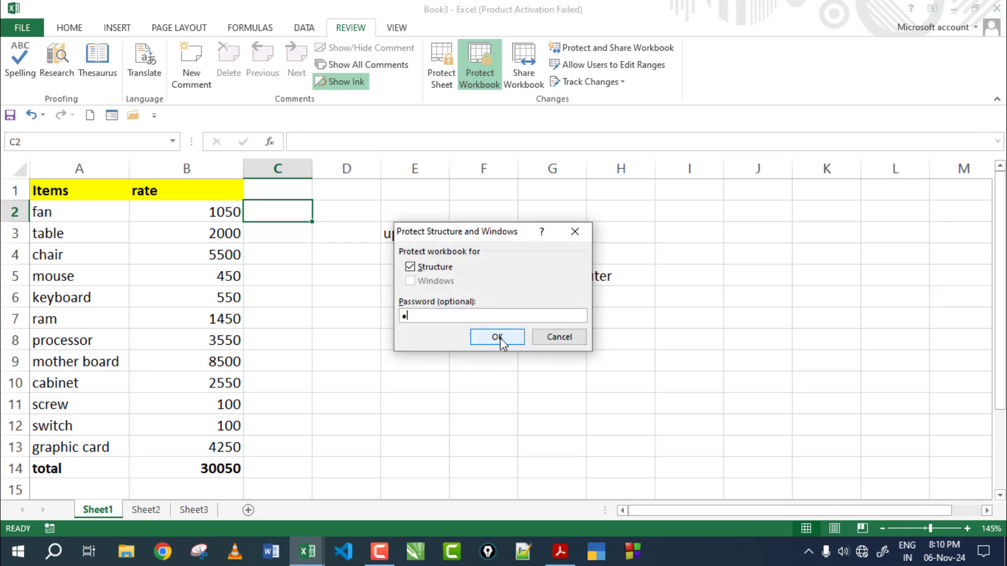
{"action": "left_click", "coordinate": [498, 339]}
{"action": "type", "text": "12"}
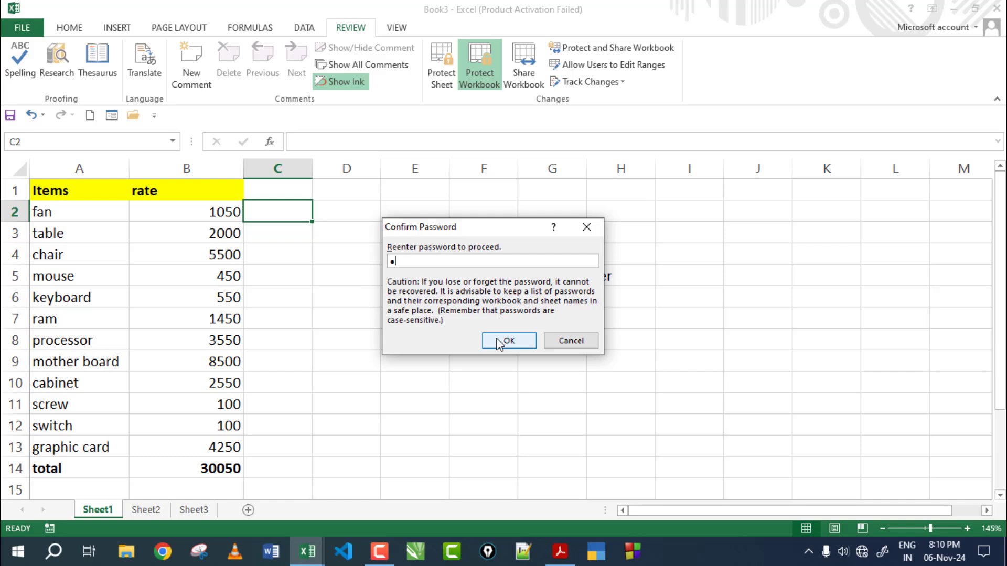
{"action": "left_click", "coordinate": [502, 342]}
{"action": "left_click", "coordinate": [499, 344]}
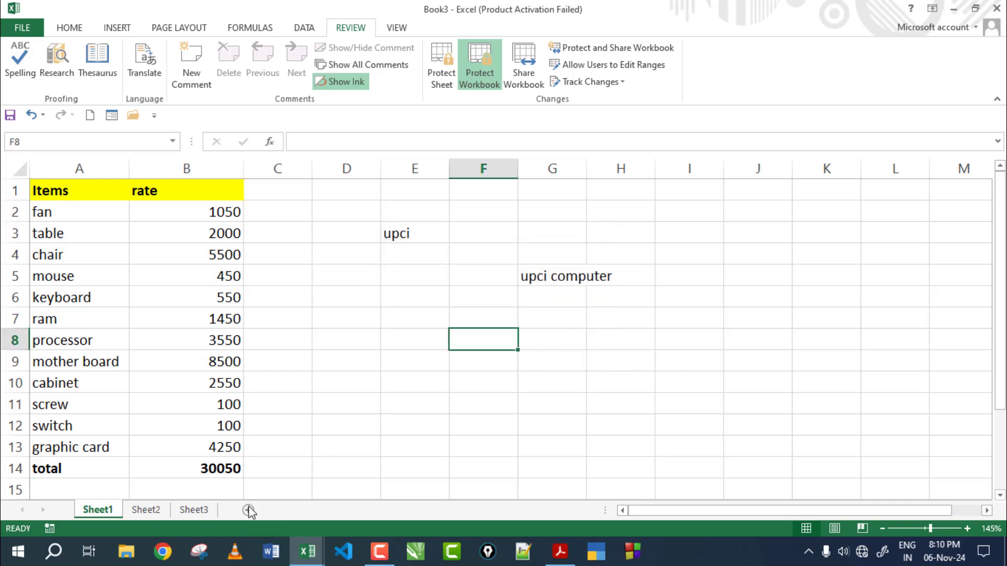
Step: Verify Sheet3's tab options are locked, then switch through Sheet1, Sheet2 and Sheet3
{"action": "right_click", "coordinate": [202, 510]}
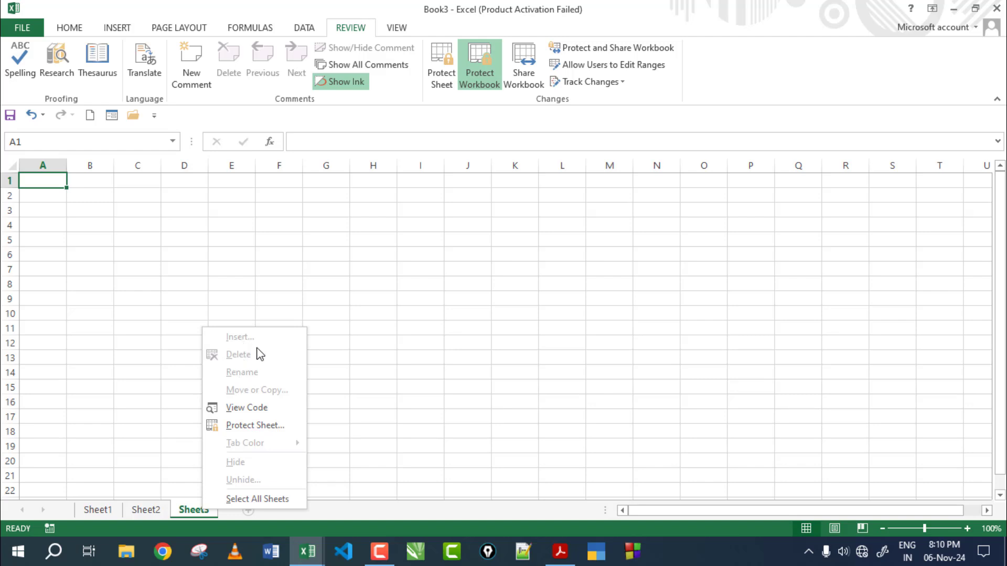
{"action": "left_click", "coordinate": [404, 403]}
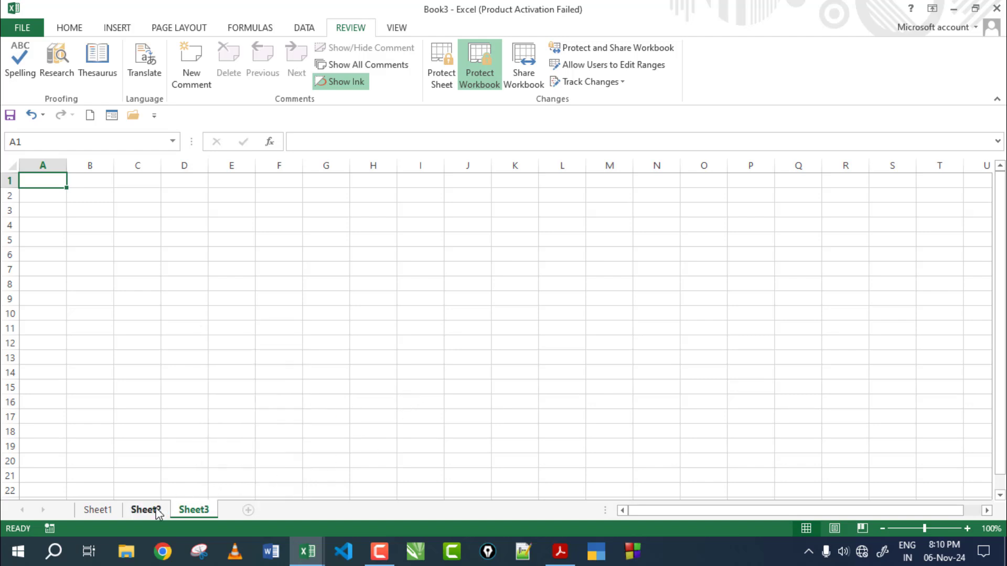
{"action": "left_click", "coordinate": [99, 510]}
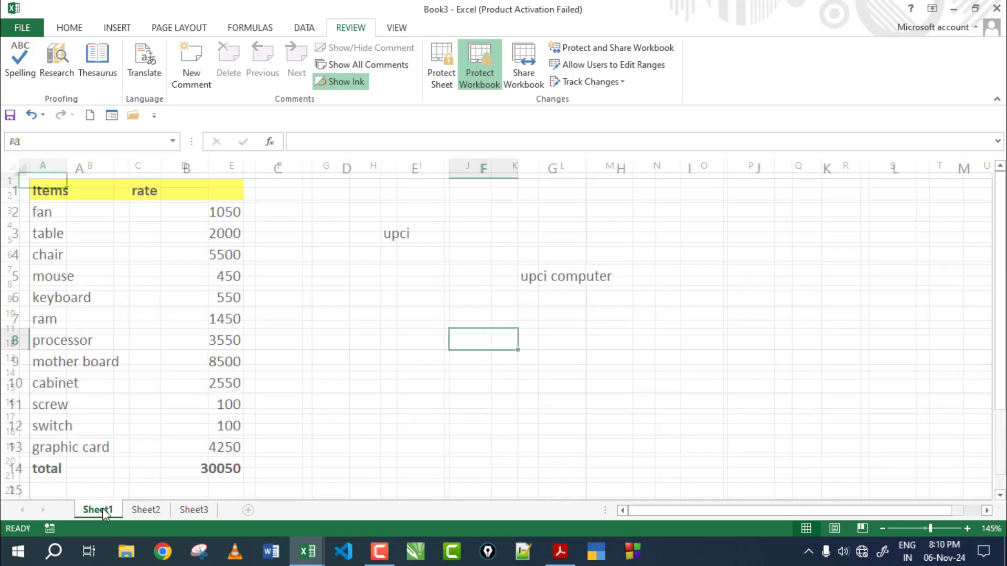
{"action": "left_click", "coordinate": [478, 85]}
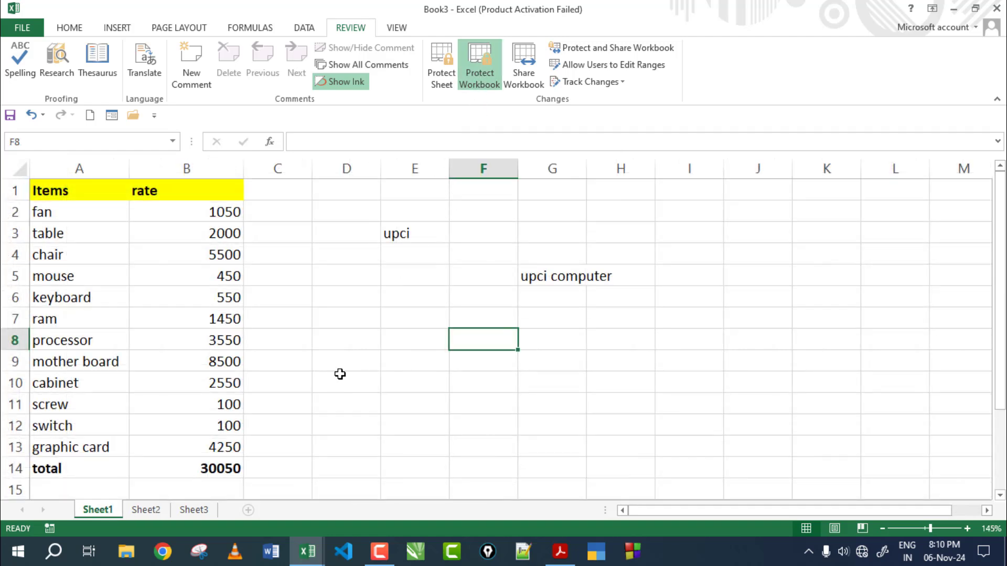
{"action": "left_click", "coordinate": [145, 508]}
{"action": "left_click", "coordinate": [187, 509]}
{"action": "left_click", "coordinate": [108, 510]}
Step: Remove the workbook structure protection using its password
{"action": "left_click", "coordinate": [479, 67]}
{"action": "type", "text": "a"}
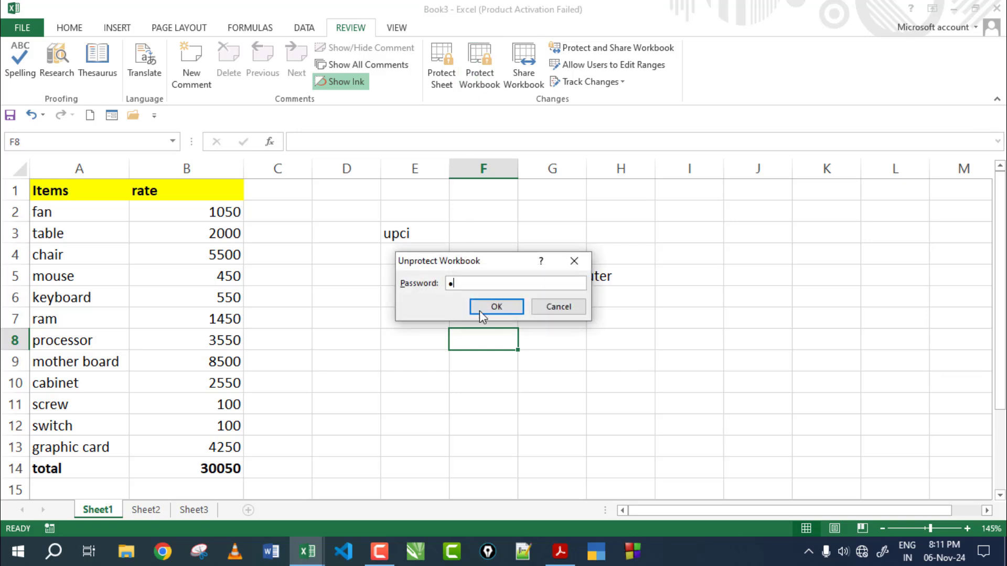
{"action": "left_click", "coordinate": [484, 307]}
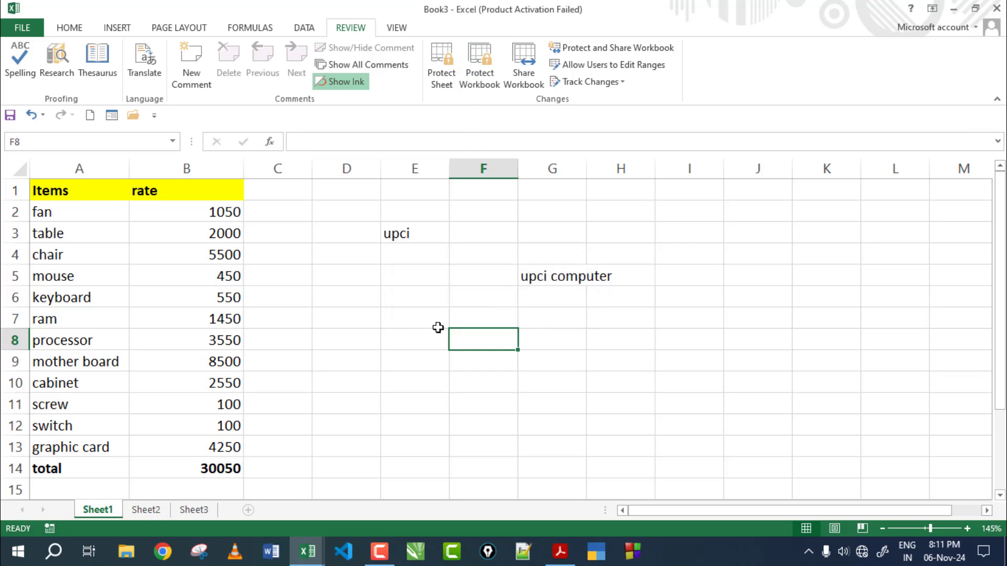
{"action": "key", "text": "Left"}
Step: Add Sheet4 after Sheet1, check Sheet2's tab options, and return to Sheet1
{"action": "left_click", "coordinate": [248, 510]}
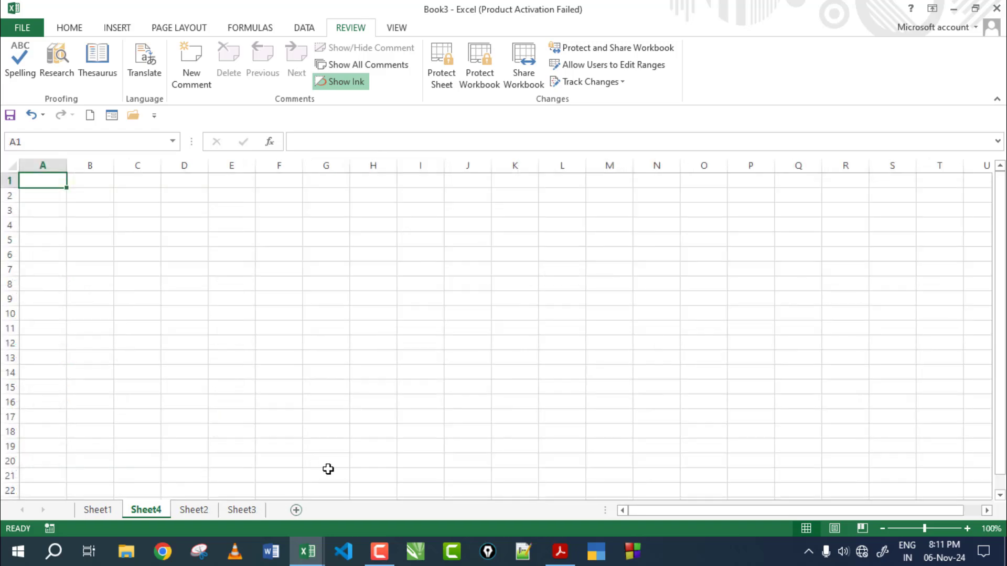
{"action": "left_click", "coordinate": [201, 510]}
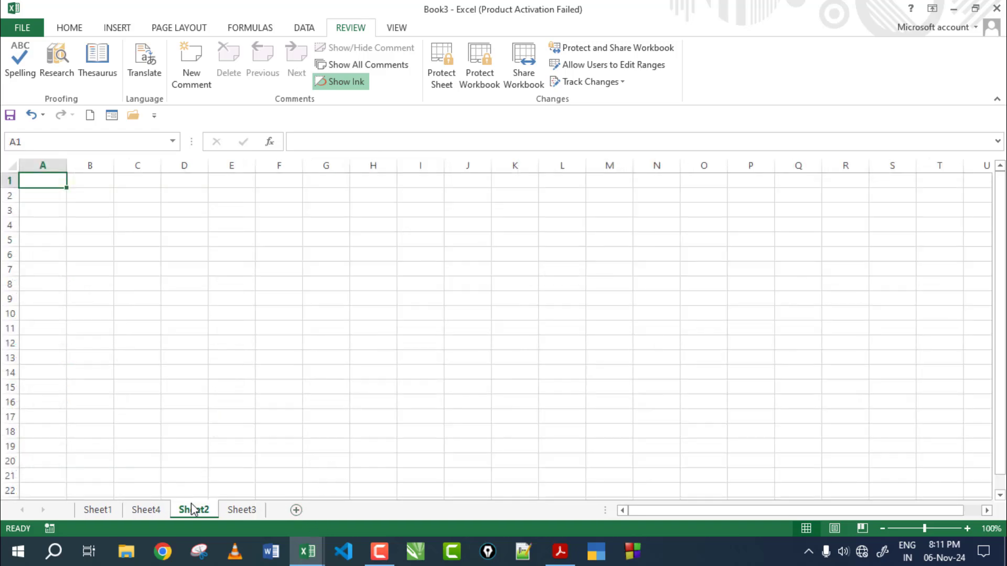
{"action": "right_click", "coordinate": [193, 509]}
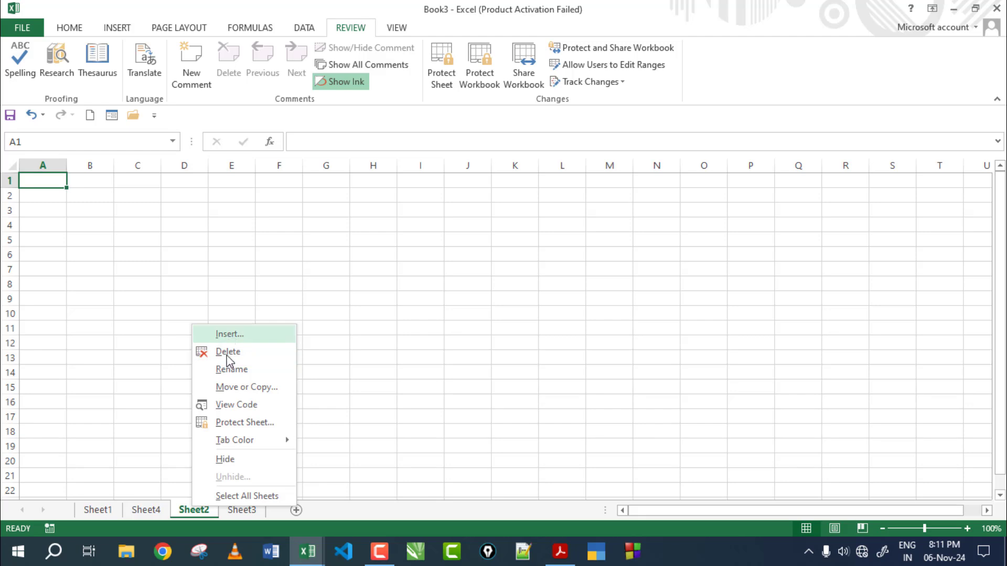
{"action": "left_click", "coordinate": [98, 508]}
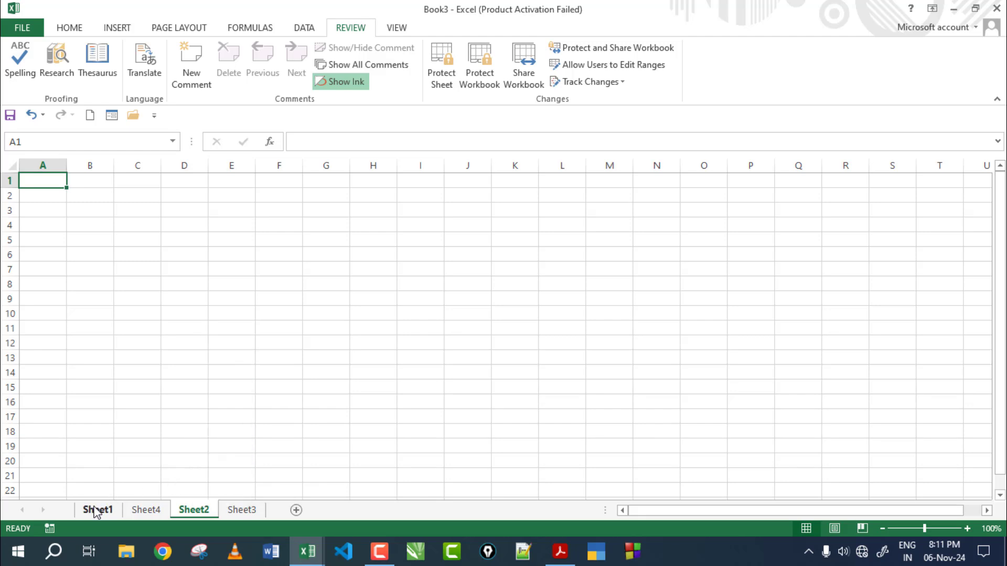
{"action": "left_click", "coordinate": [109, 514]}
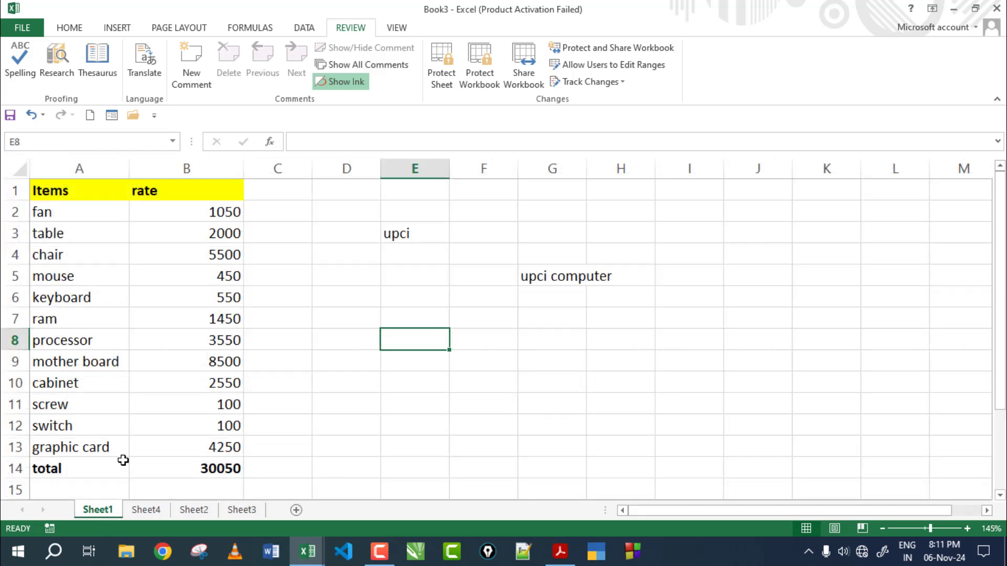
{"action": "left_click", "coordinate": [279, 266]}
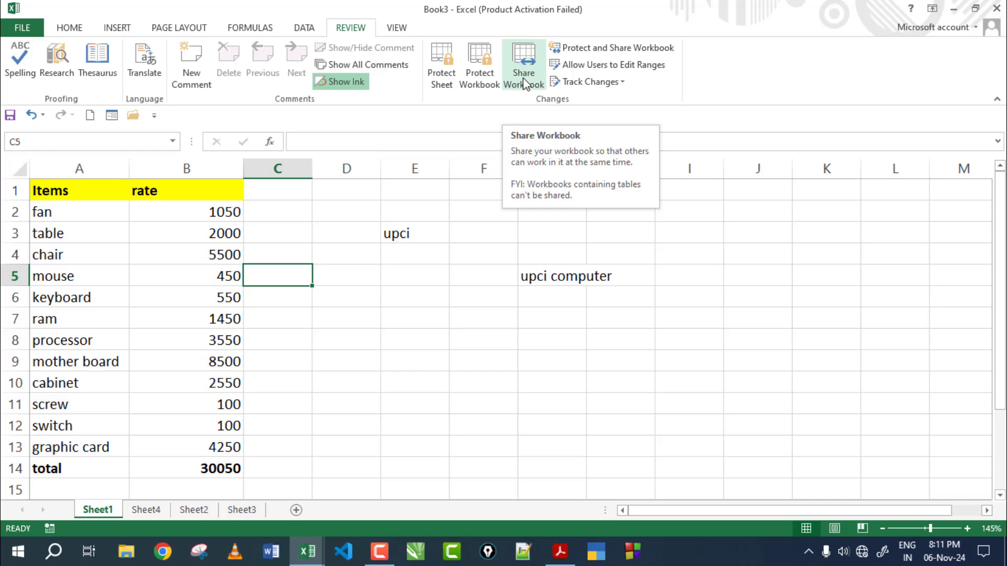
Step: Allow changes by more than one user and save the shared workbook as 21212.xlsx
{"action": "left_click", "coordinate": [523, 81]}
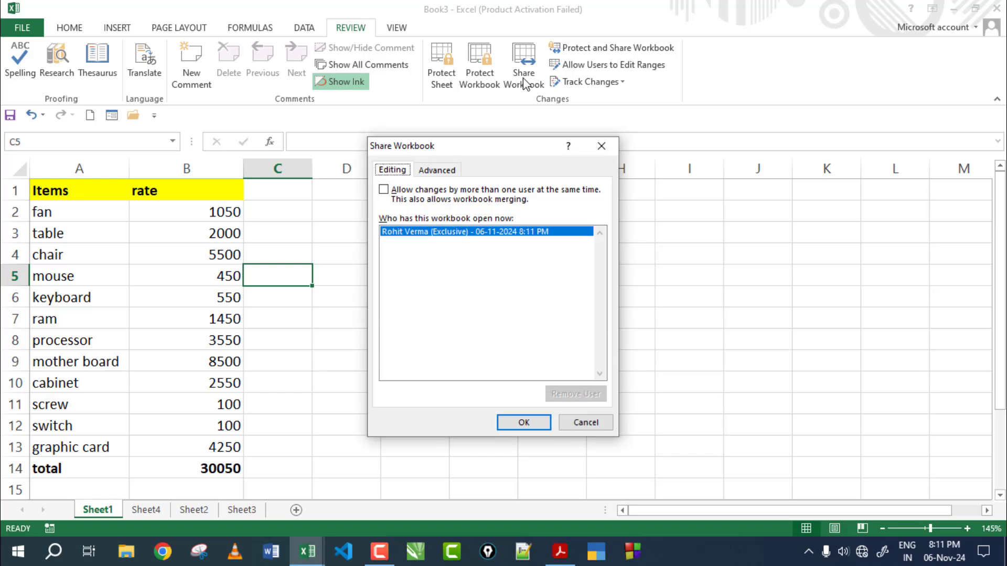
{"action": "left_click", "coordinate": [384, 191]}
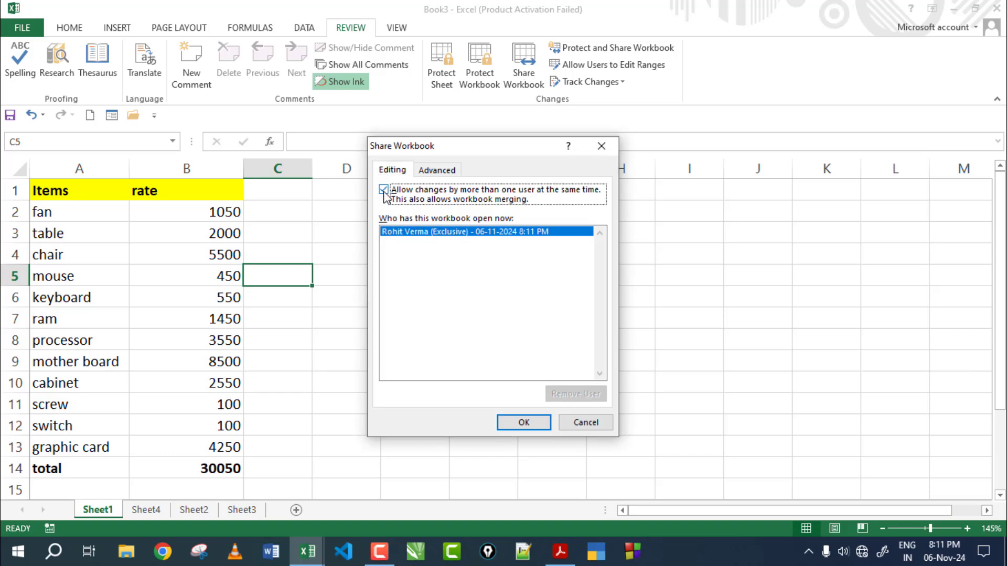
{"action": "left_click", "coordinate": [524, 423]}
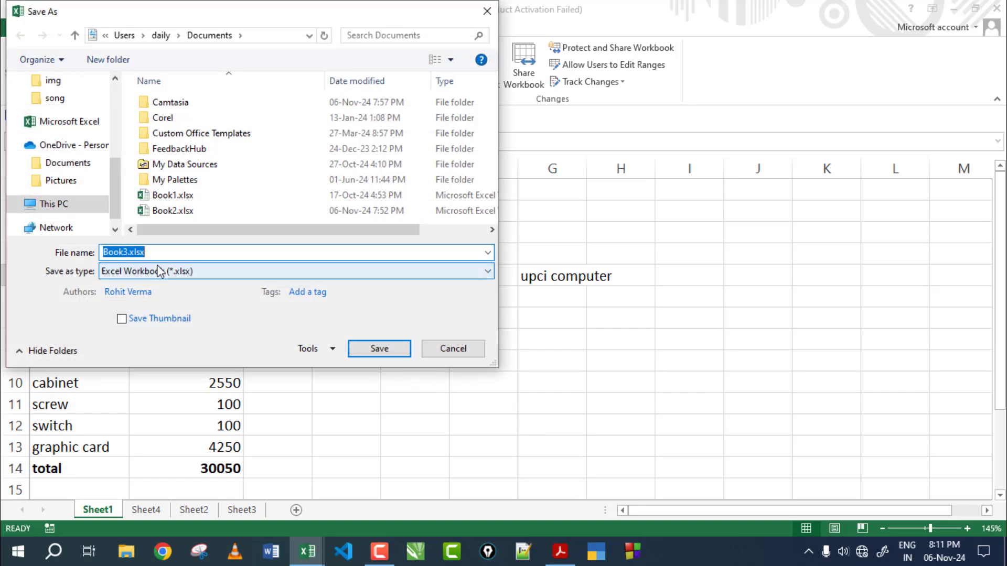
{"action": "type", "text": "21212"}
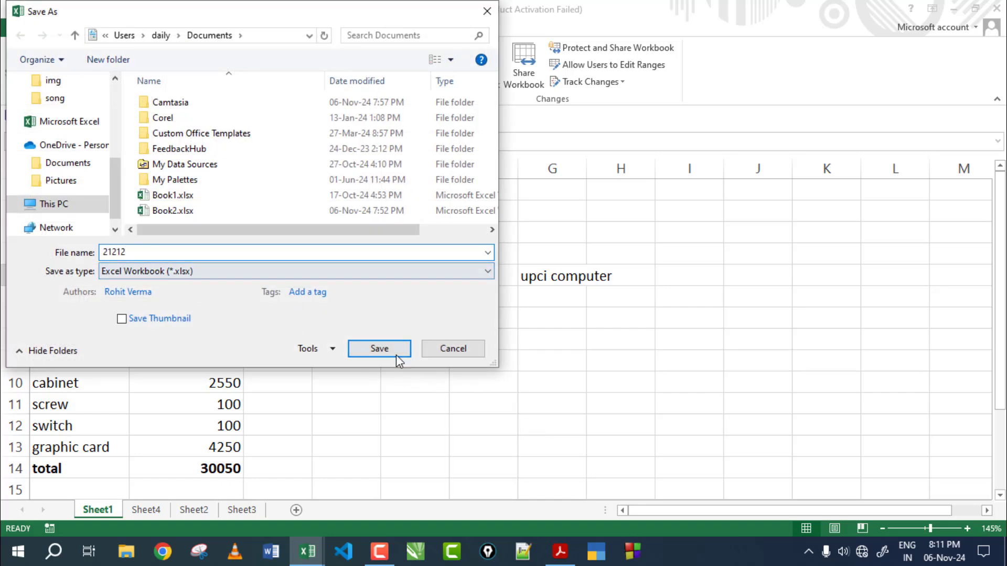
{"action": "left_click", "coordinate": [379, 349]}
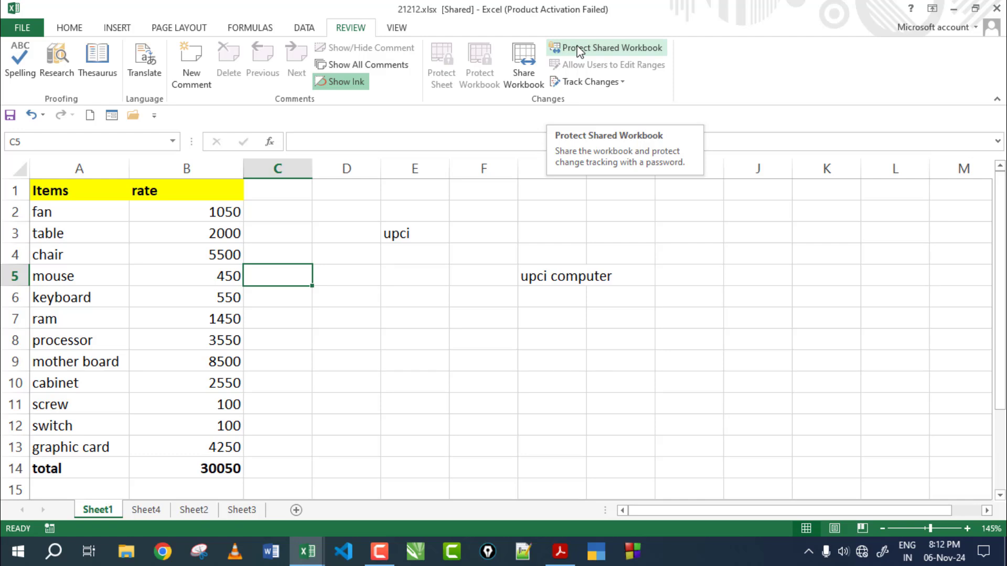
{"action": "left_click", "coordinate": [579, 51]}
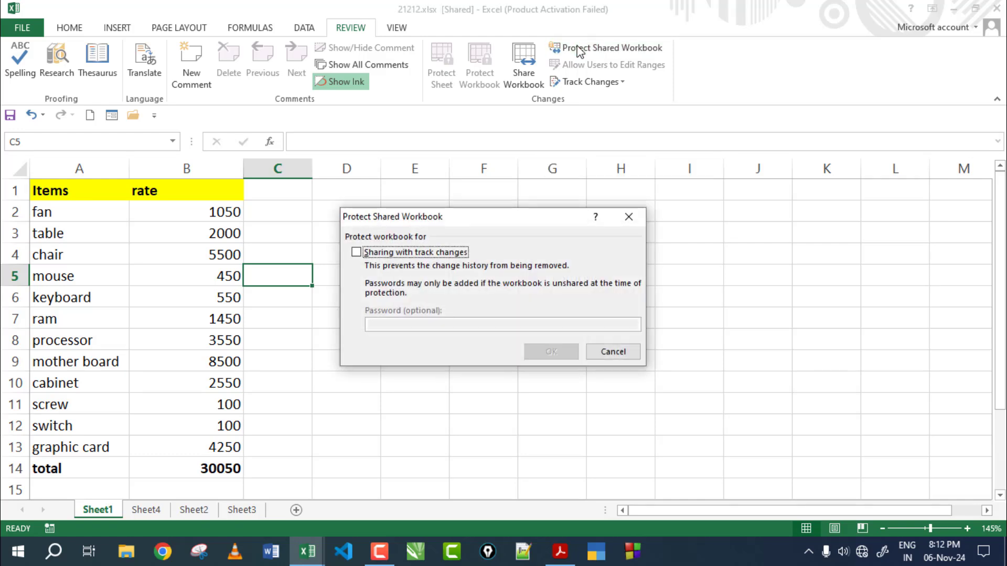
Step: Tick sharing with track changes, then select and deselect the Items-and-rate table
{"action": "left_click", "coordinate": [357, 252]}
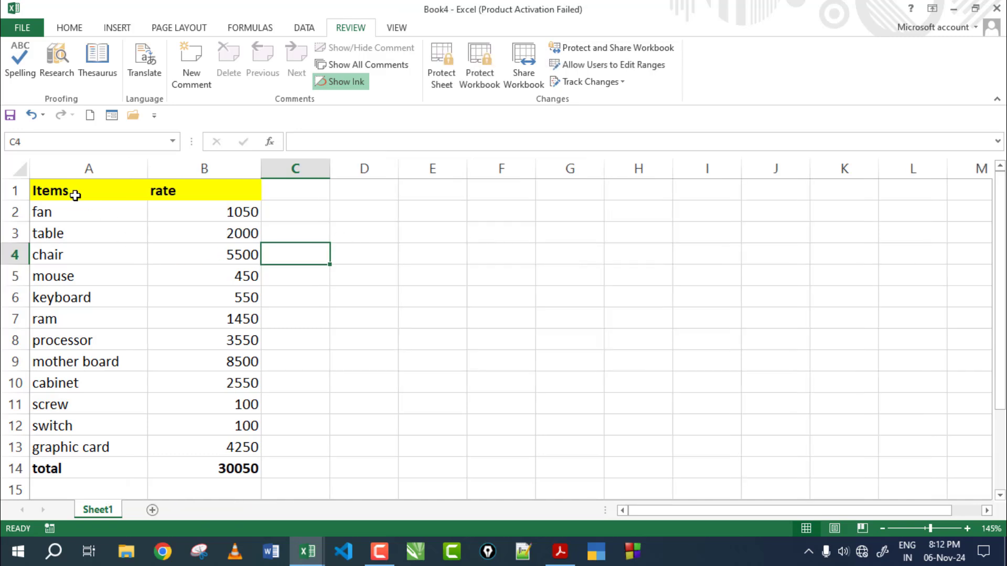
{"action": "left_click", "coordinate": [74, 194]}
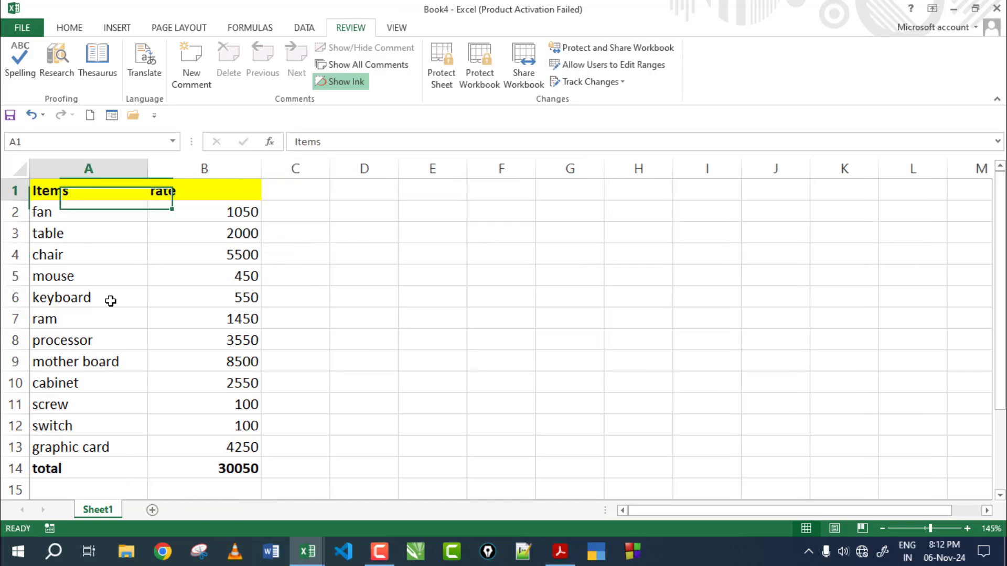
{"action": "left_click_drag", "start_coordinate": [110, 300], "coordinate": [236, 469]}
{"action": "left_click", "coordinate": [395, 386]}
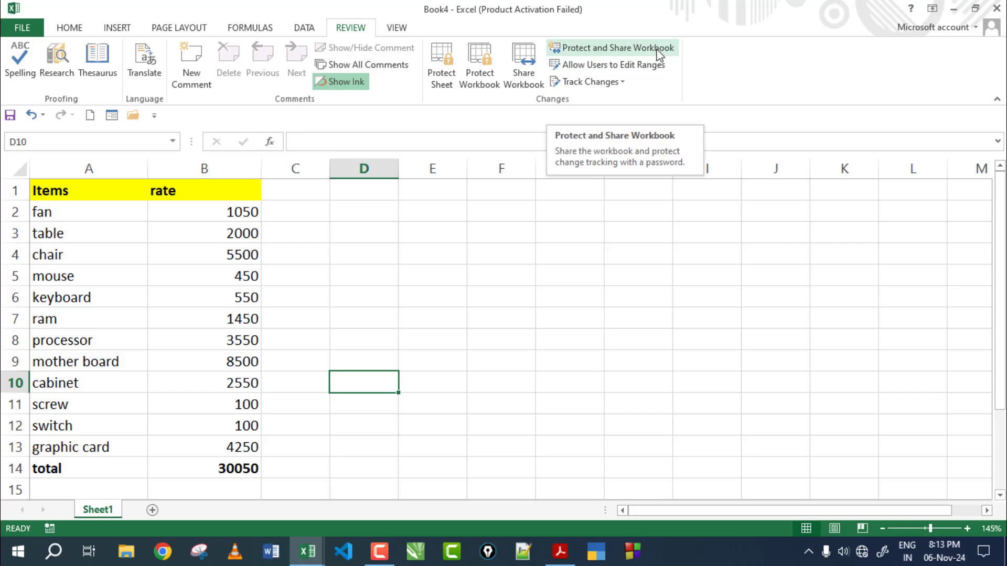
Step: Protect sharing with tracked changes under a confirmed password and save as 123.xlsx
{"action": "left_click", "coordinate": [573, 50]}
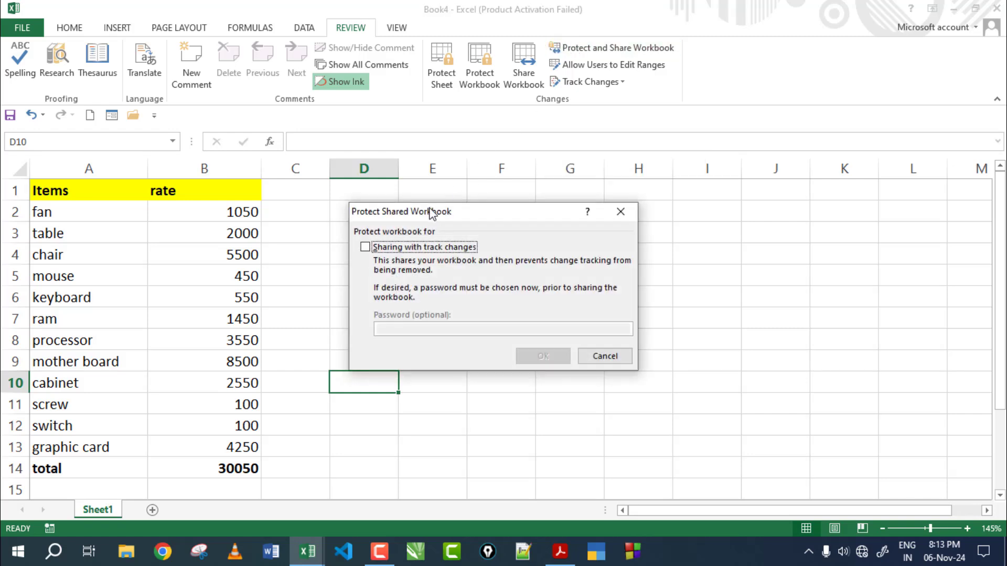
{"action": "left_click", "coordinate": [364, 248]}
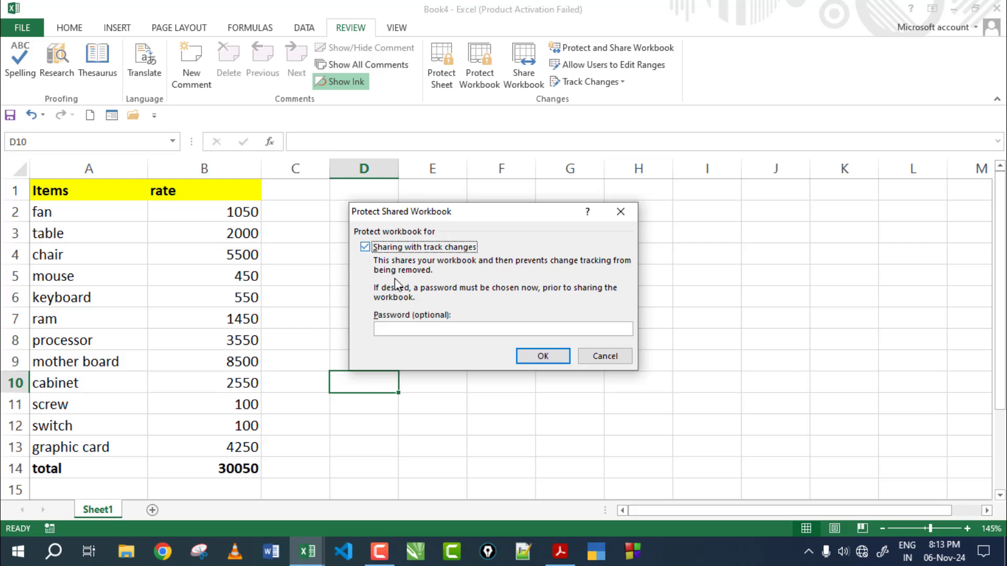
{"action": "left_click", "coordinate": [408, 331]}
{"action": "left_click", "coordinate": [538, 359]}
{"action": "type", "text": "1"}
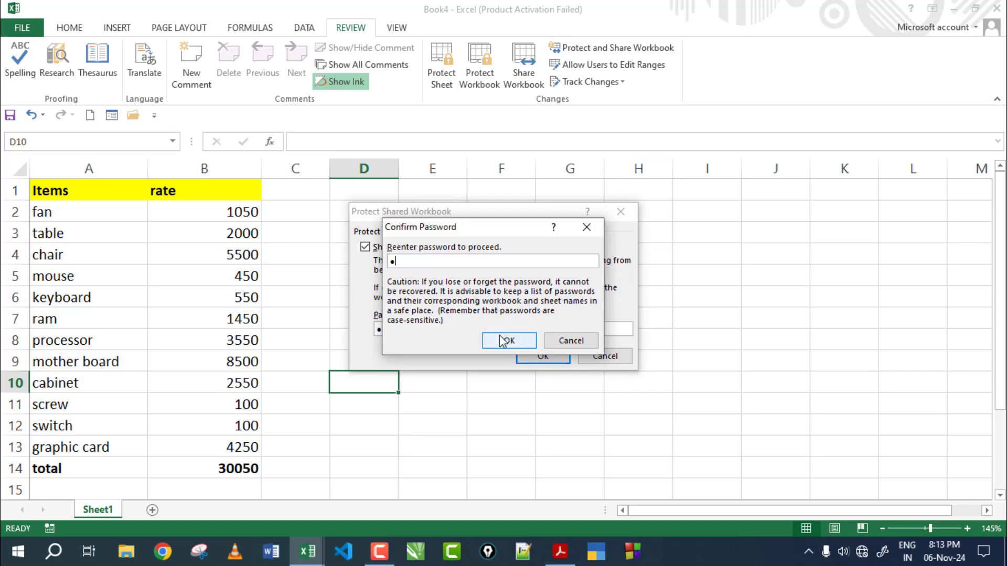
{"action": "left_click", "coordinate": [506, 341]}
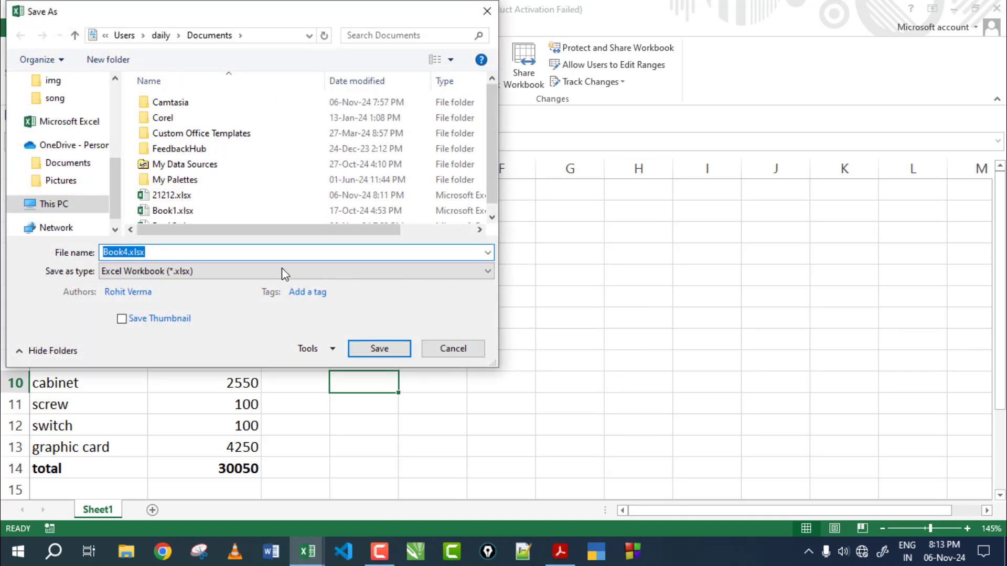
{"action": "type", "text": "123"}
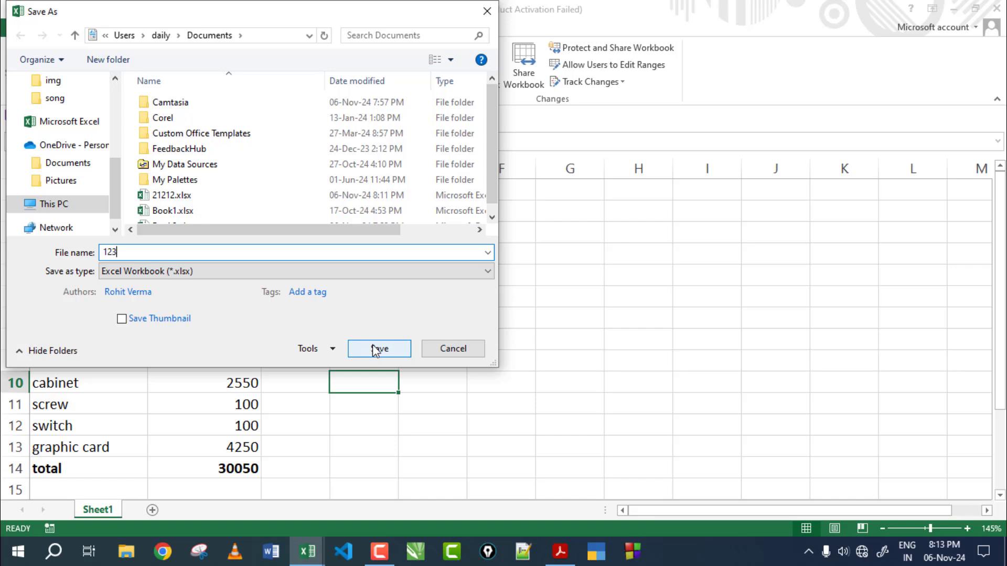
{"action": "left_click", "coordinate": [377, 349]}
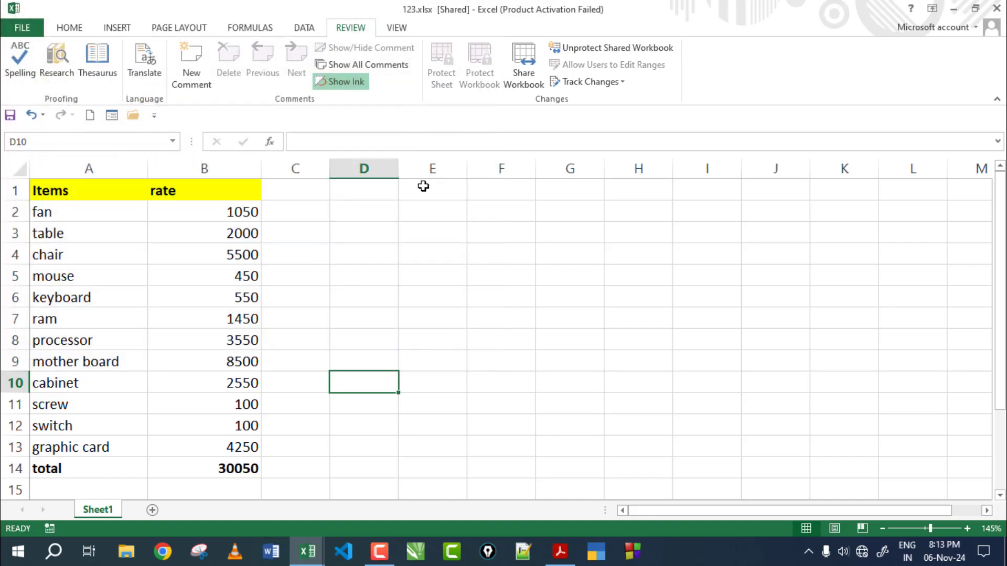
Step: Unprotect the shared workbook with its password and remove 123.xlsx from shared use
{"action": "left_click", "coordinate": [394, 268]}
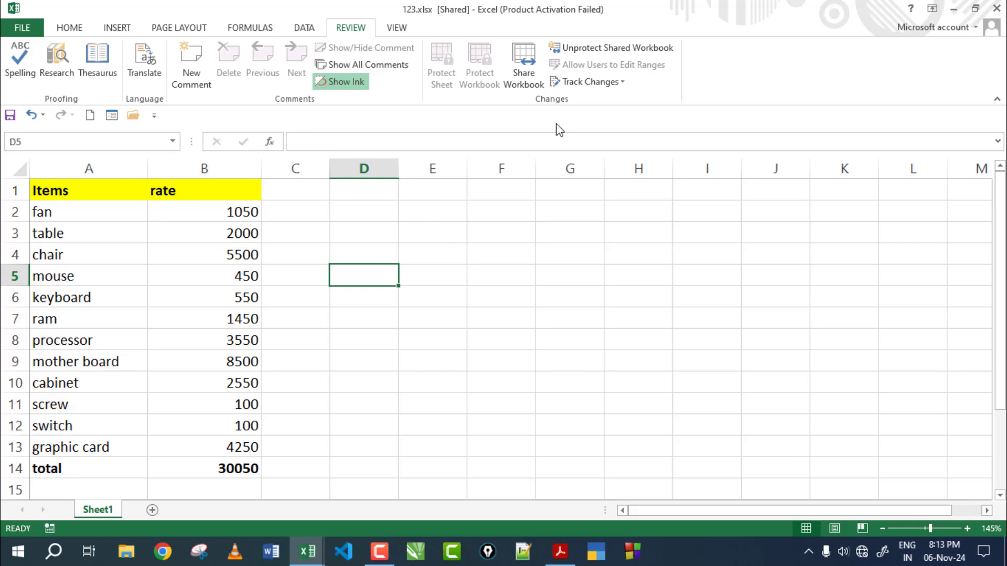
{"action": "left_click", "coordinate": [402, 273]}
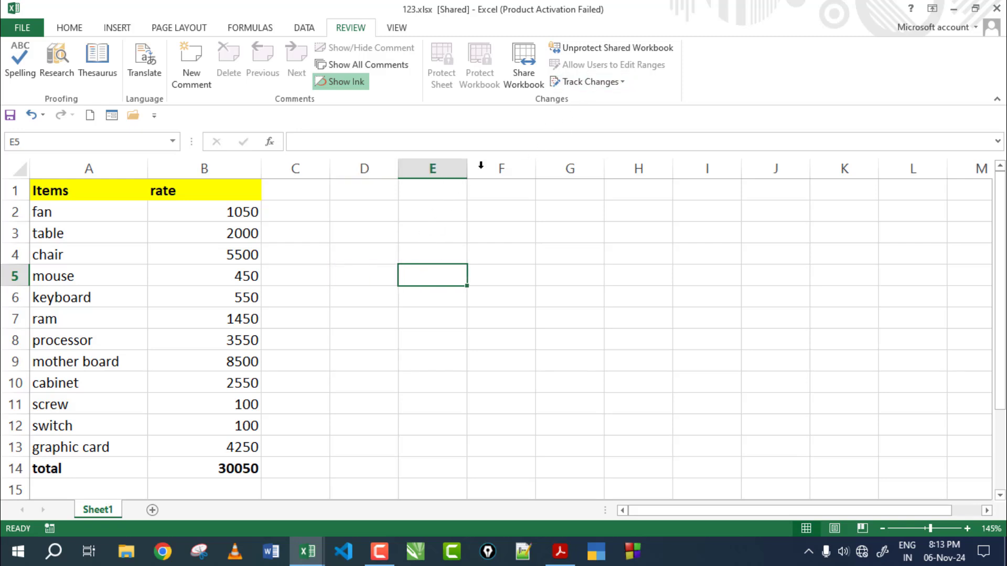
{"action": "left_click", "coordinate": [588, 52]}
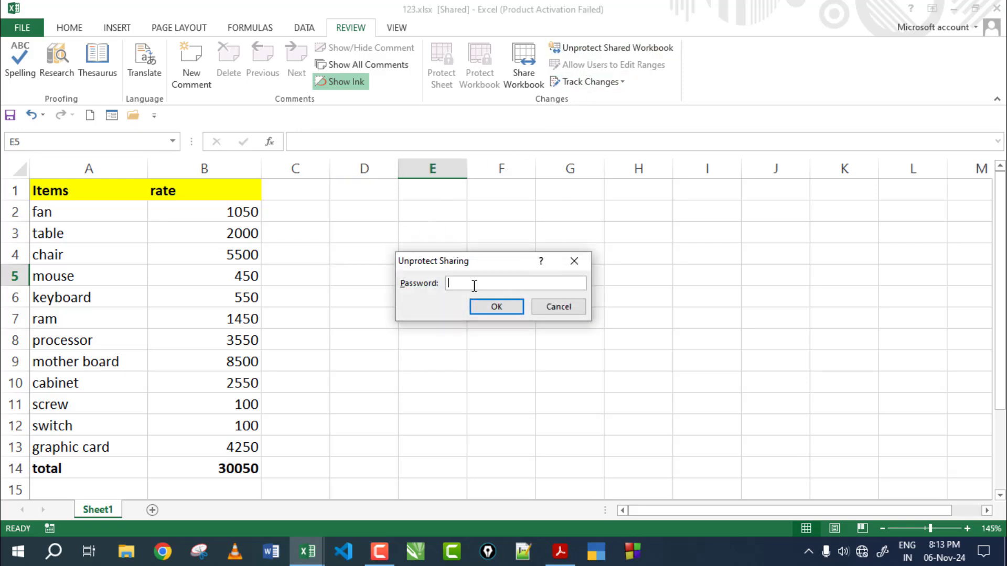
{"action": "type", "text": "1"}
{"action": "left_click", "coordinate": [497, 306]}
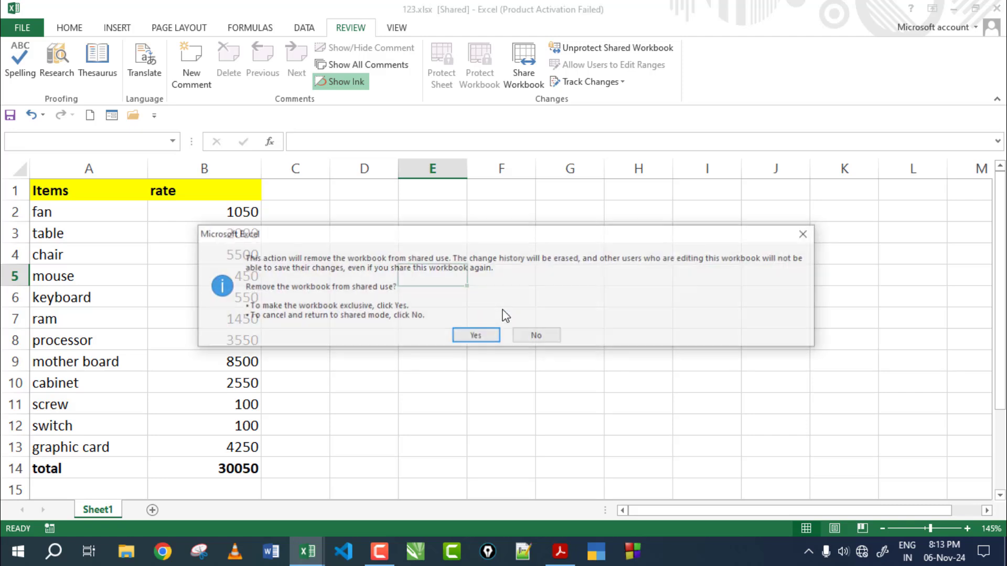
{"action": "left_click", "coordinate": [488, 337]}
{"action": "left_click", "coordinate": [458, 317]}
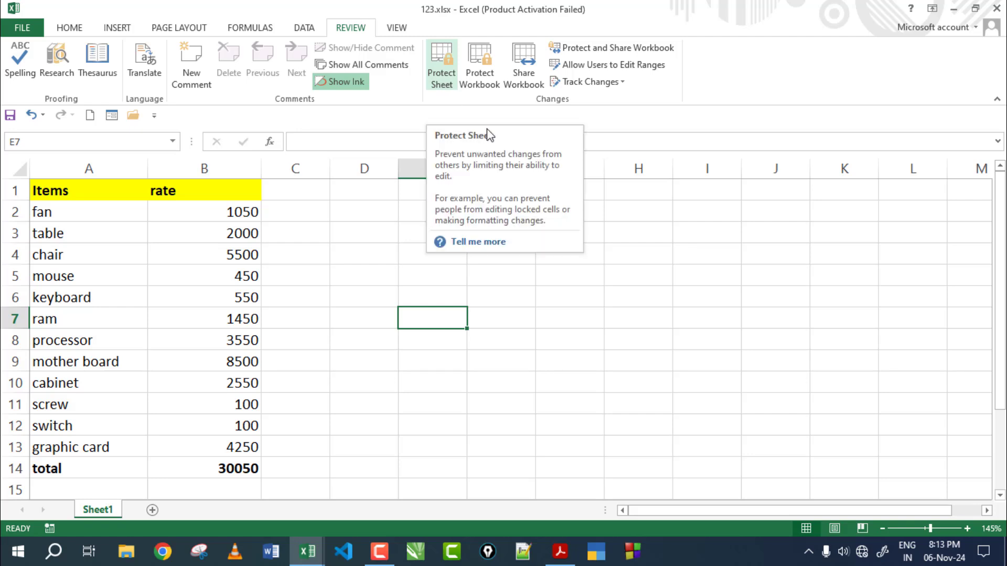
{"action": "left_click", "coordinate": [647, 251]}
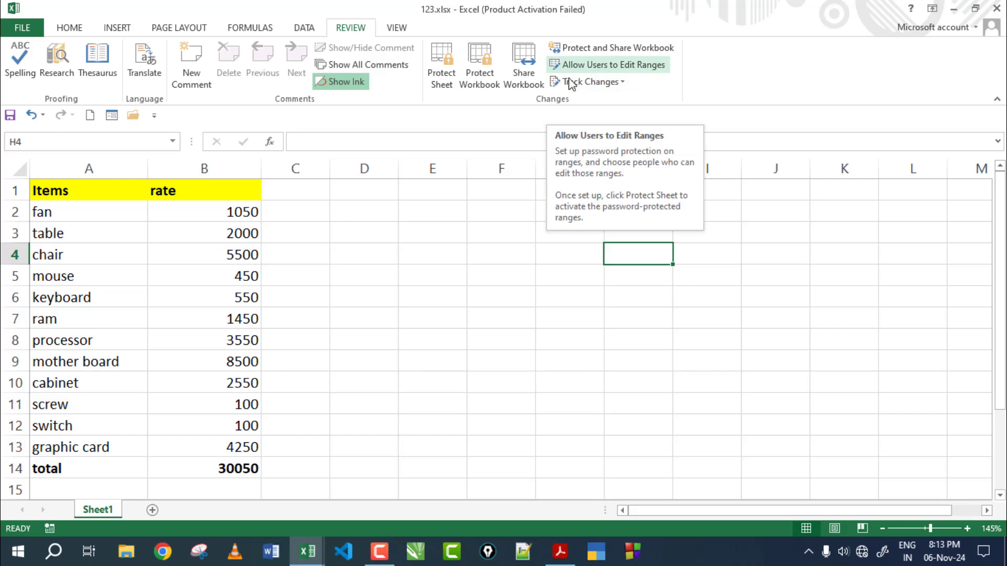
{"action": "left_click", "coordinate": [447, 229]}
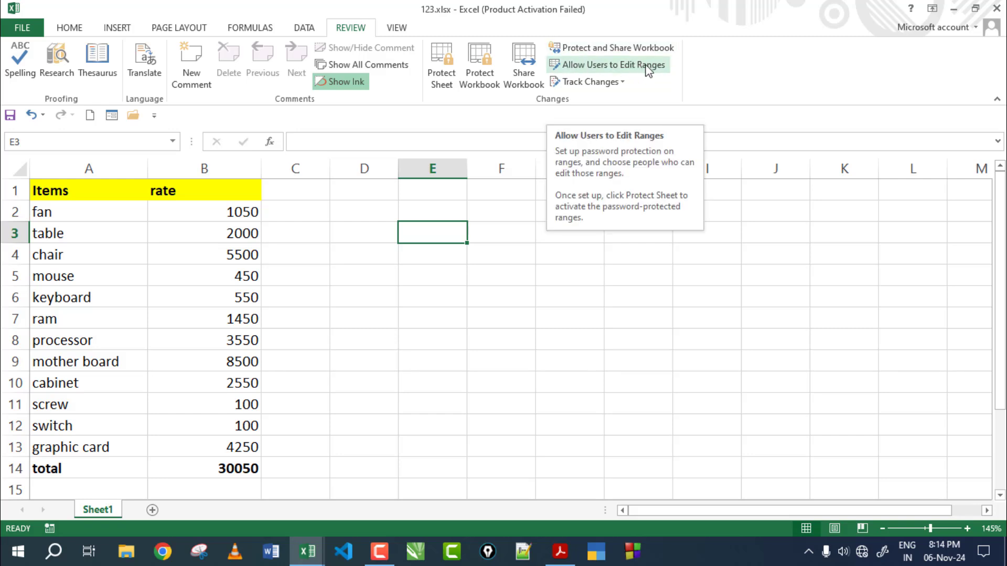
{"action": "key", "text": "Down"}
{"action": "key", "text": "Down"}
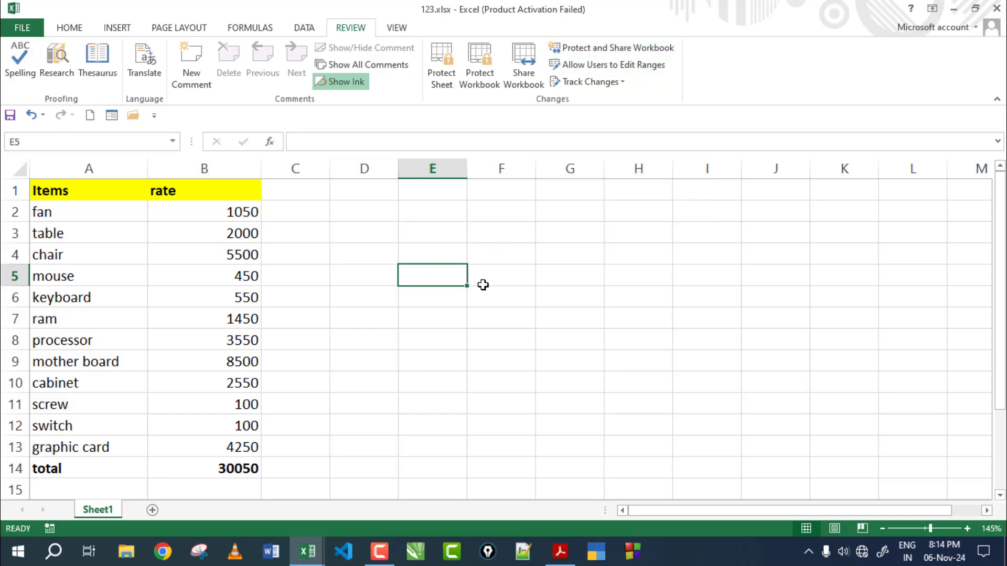
{"action": "left_click", "coordinate": [354, 267]}
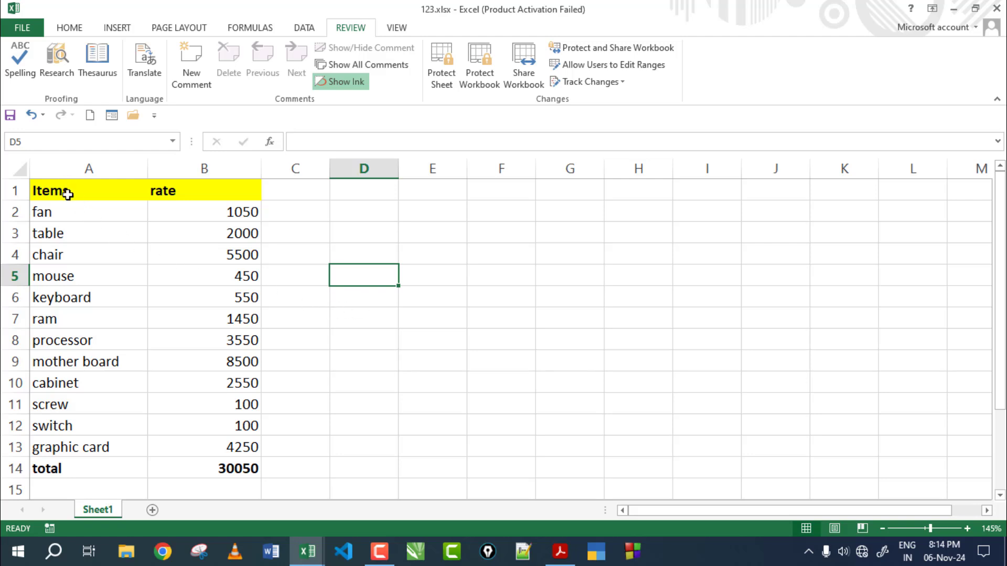
{"action": "left_click_drag", "start_coordinate": [68, 190], "coordinate": [250, 467]}
{"action": "left_click", "coordinate": [472, 398]}
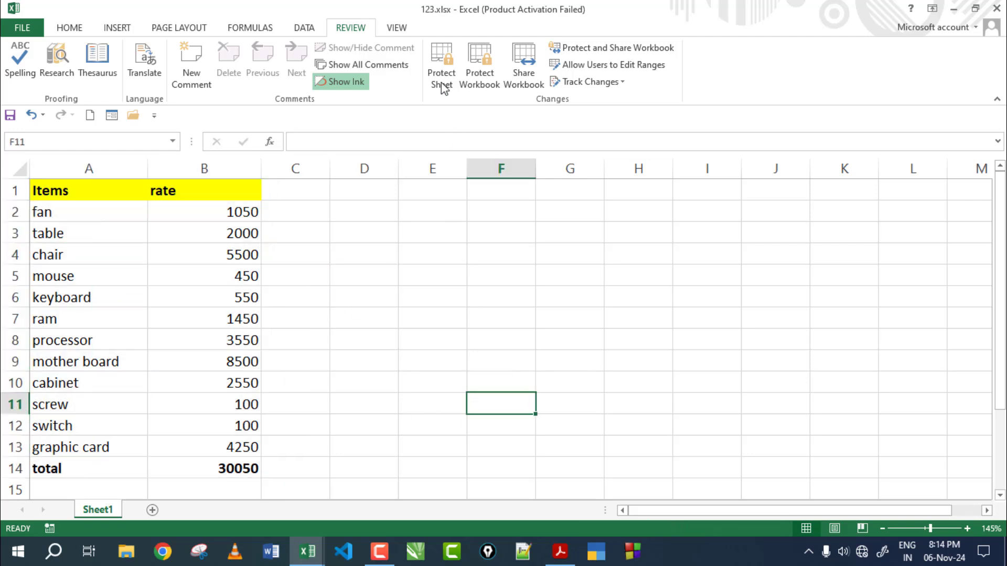
{"action": "left_click", "coordinate": [374, 270]}
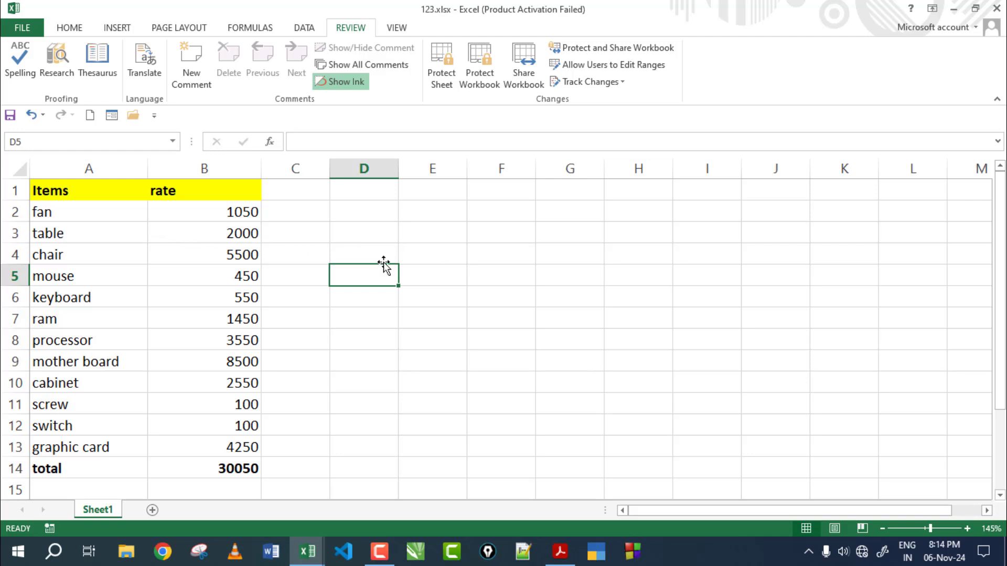
{"action": "left_click", "coordinate": [49, 193]}
{"action": "left_click_drag", "start_coordinate": [134, 223], "coordinate": [900, 444]}
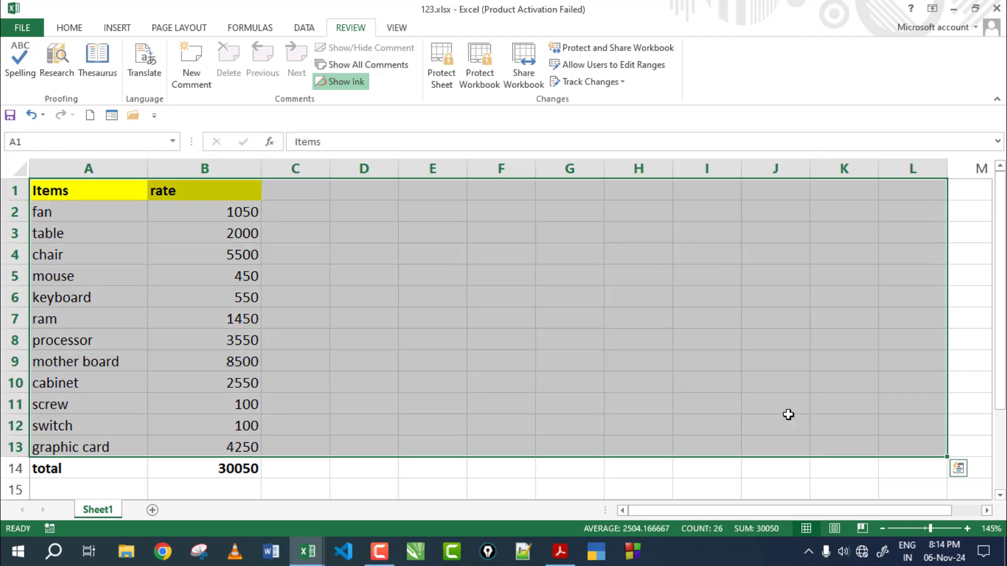
{"action": "left_click", "coordinate": [574, 365]}
{"action": "left_click_drag", "start_coordinate": [239, 209], "coordinate": [241, 468]}
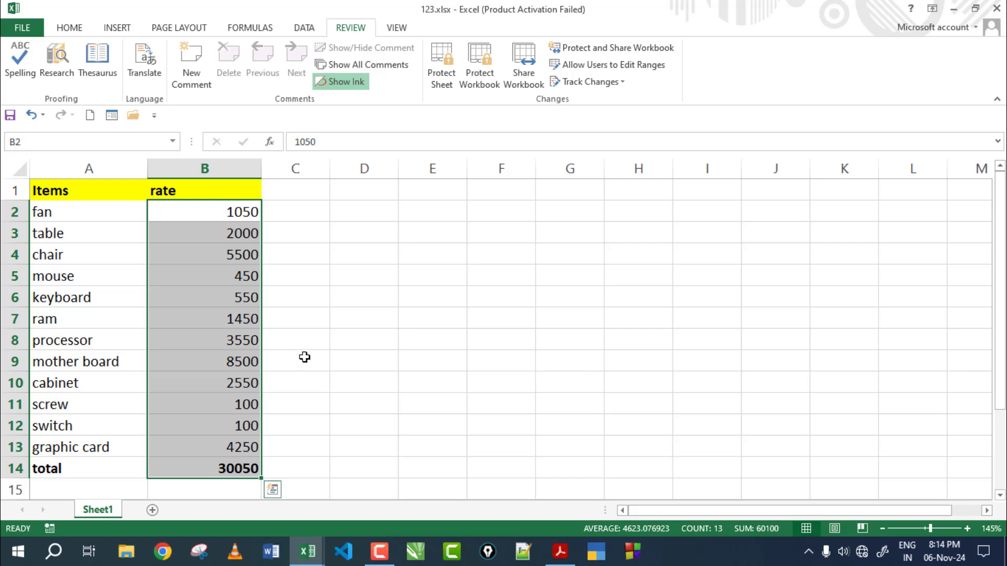
{"action": "left_click", "coordinate": [351, 259]}
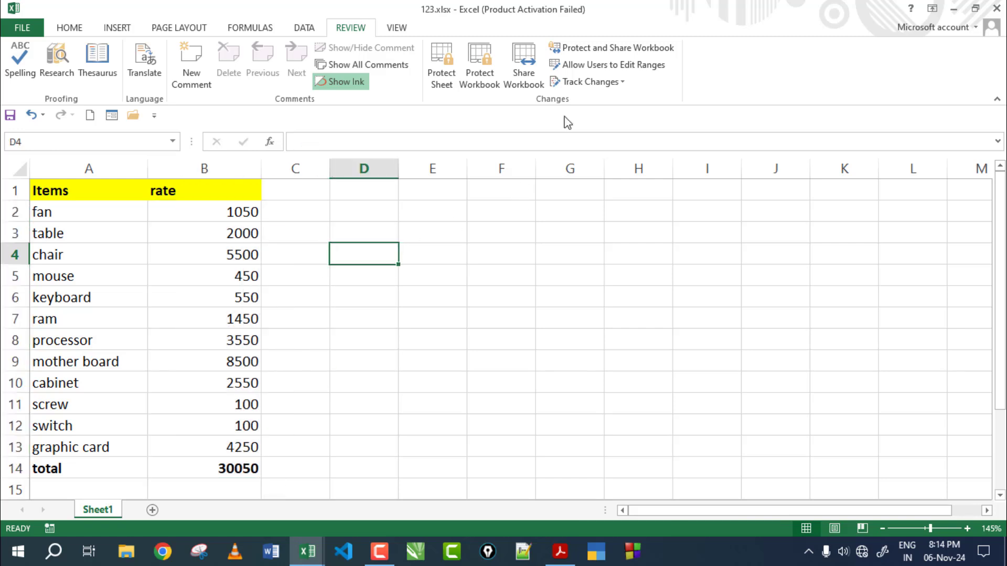
Step: Create Range2 referring to =B2:B13 with a confirmed range password
{"action": "left_click_drag", "start_coordinate": [53, 190], "coordinate": [205, 469]}
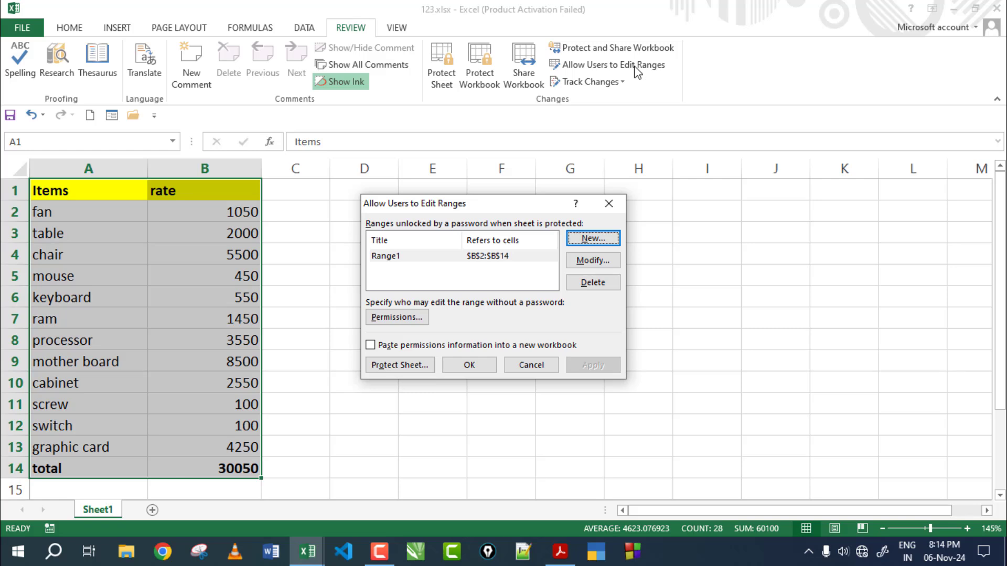
{"action": "left_click", "coordinate": [591, 239]}
{"action": "left_click", "coordinate": [516, 286]}
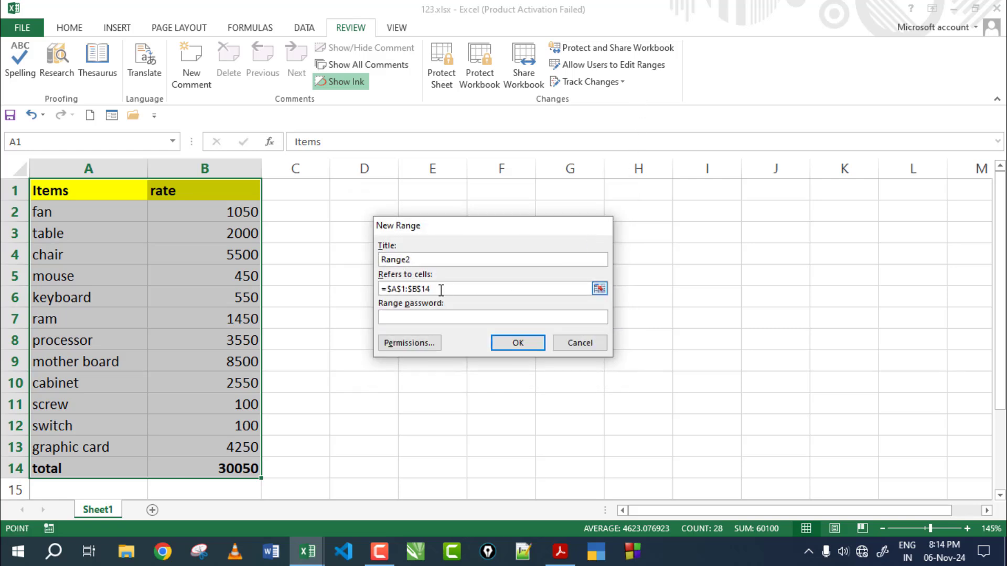
{"action": "left_click", "coordinate": [419, 261]}
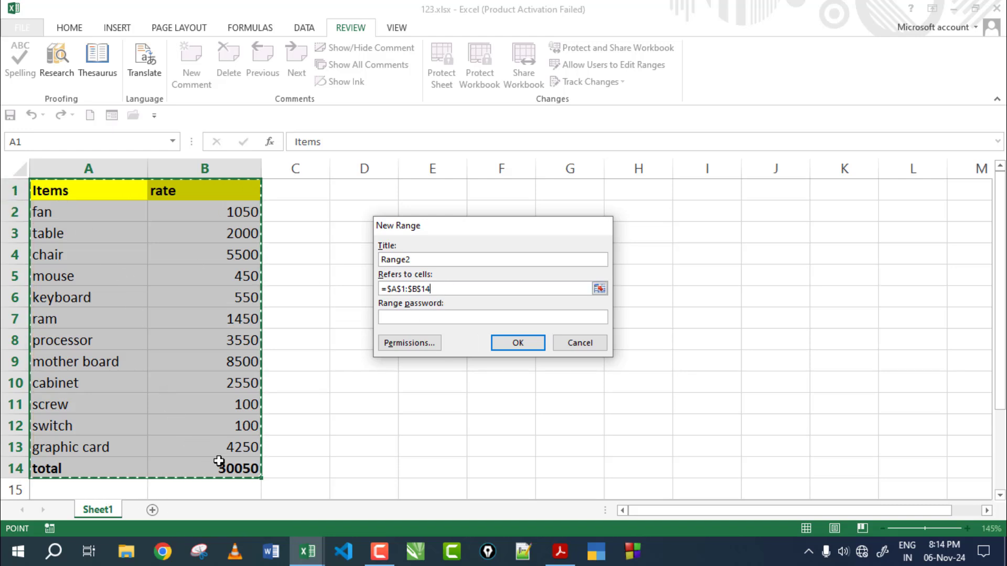
{"action": "left_click_drag", "start_coordinate": [452, 288], "coordinate": [333, 277]}
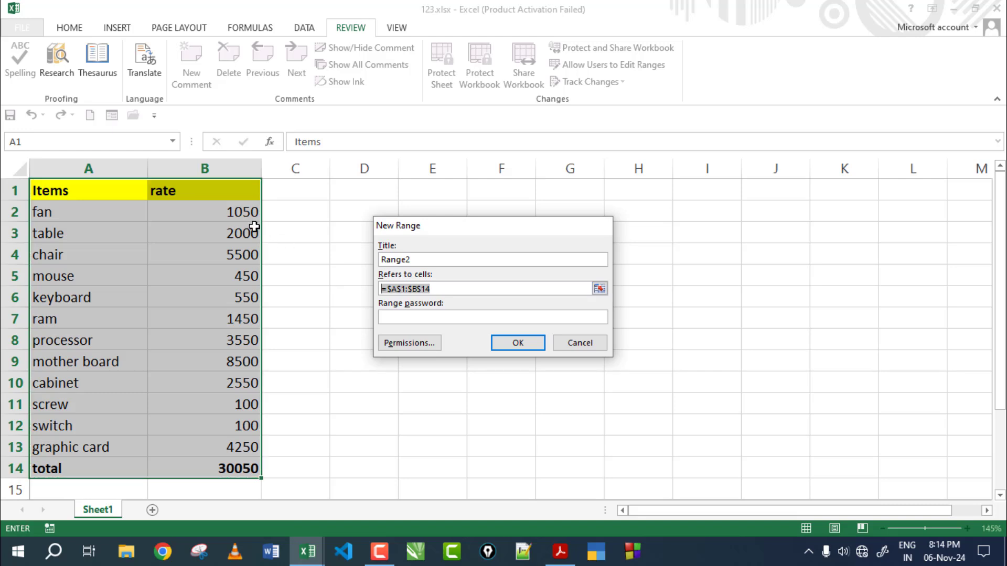
{"action": "left_click_drag", "start_coordinate": [232, 210], "coordinate": [224, 449]}
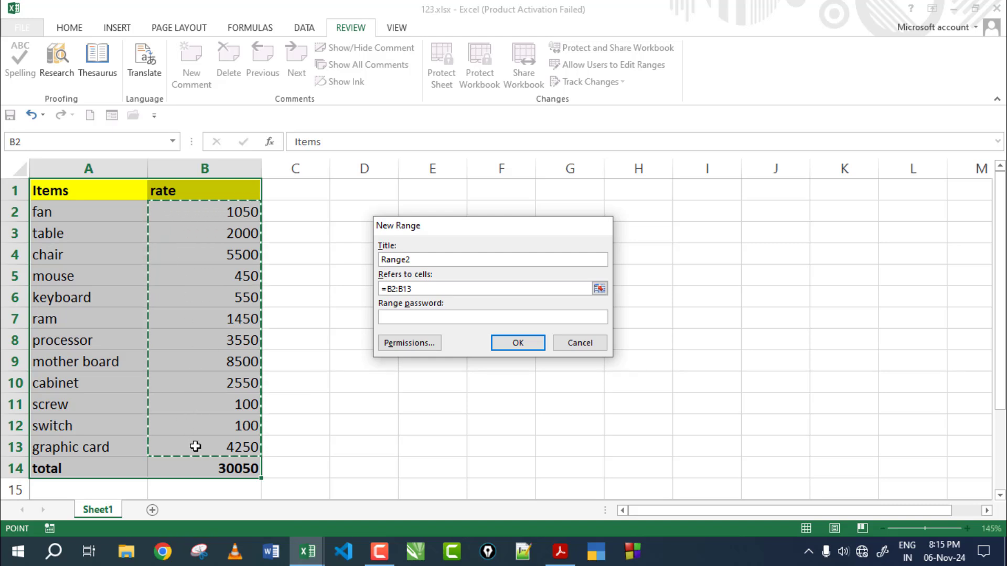
{"action": "left_click", "coordinate": [410, 317]}
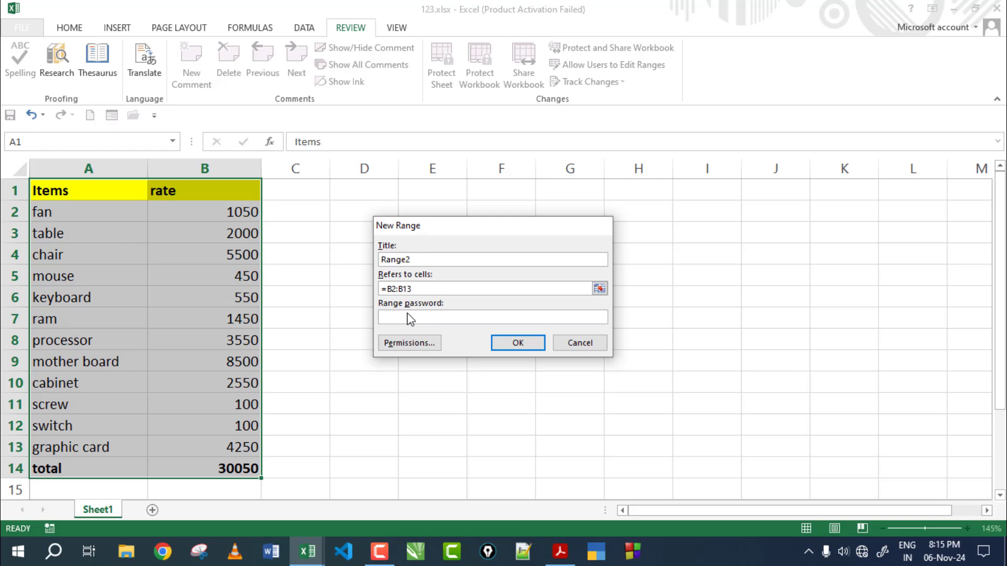
{"action": "type", "text": "••"}
{"action": "left_click", "coordinate": [525, 347]}
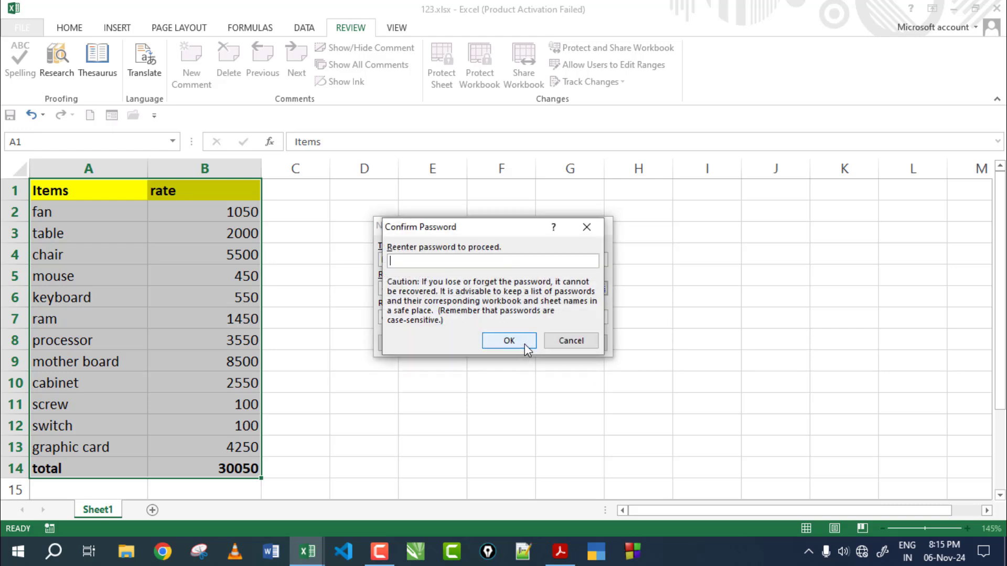
{"action": "type", "text": "••"}
{"action": "left_click", "coordinate": [496, 340]}
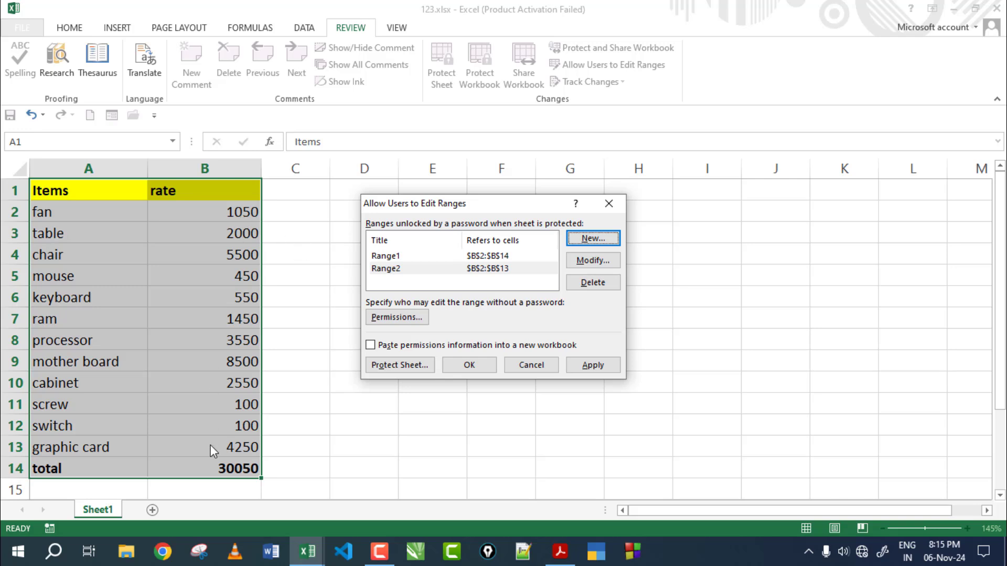
Step: Protect Sheet1 with a confirmed password from the Allow Users to Edit Ranges dialog
{"action": "left_click", "coordinate": [419, 368]}
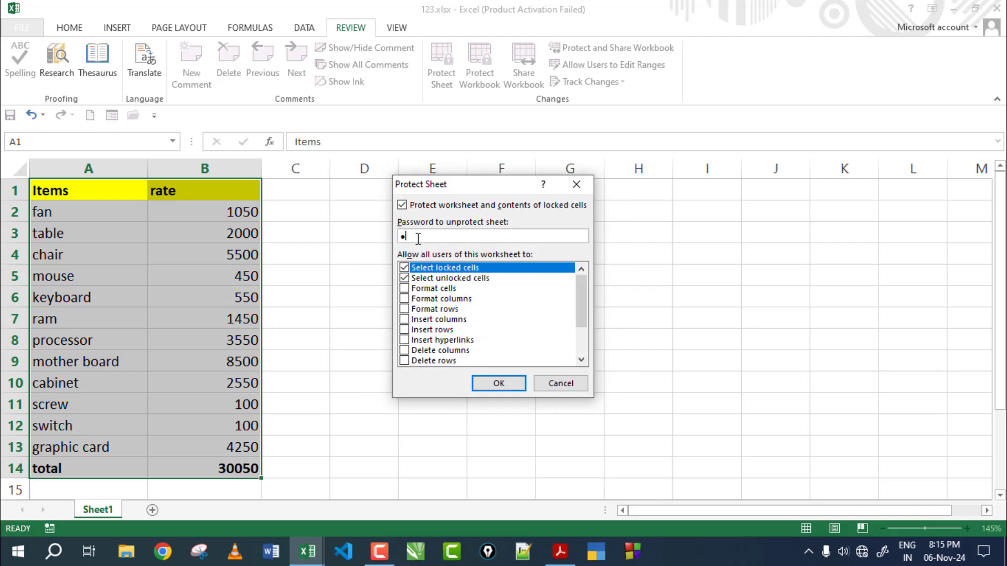
{"action": "type", "text": "123"}
{"action": "left_click", "coordinate": [478, 384]}
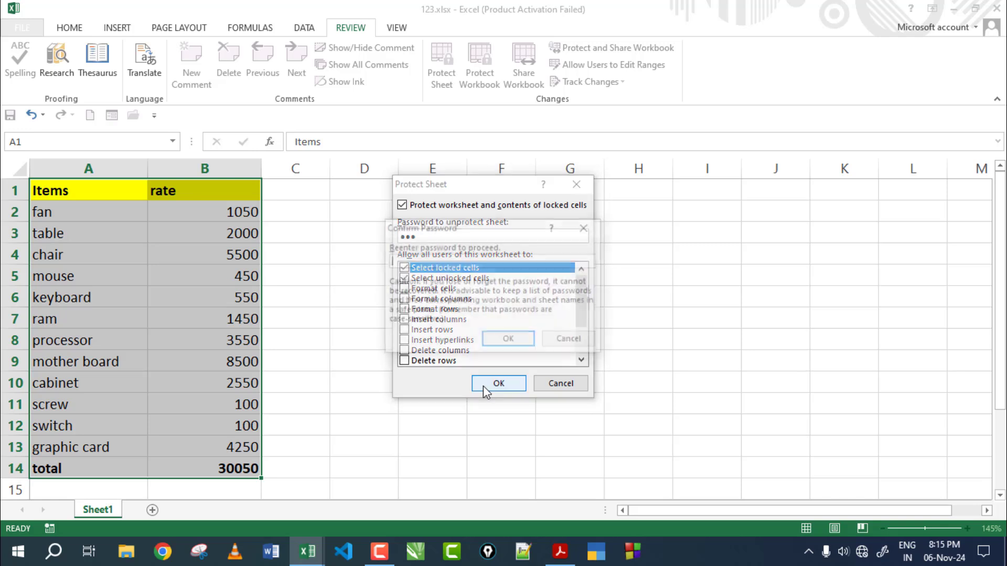
{"action": "type", "text": "123"}
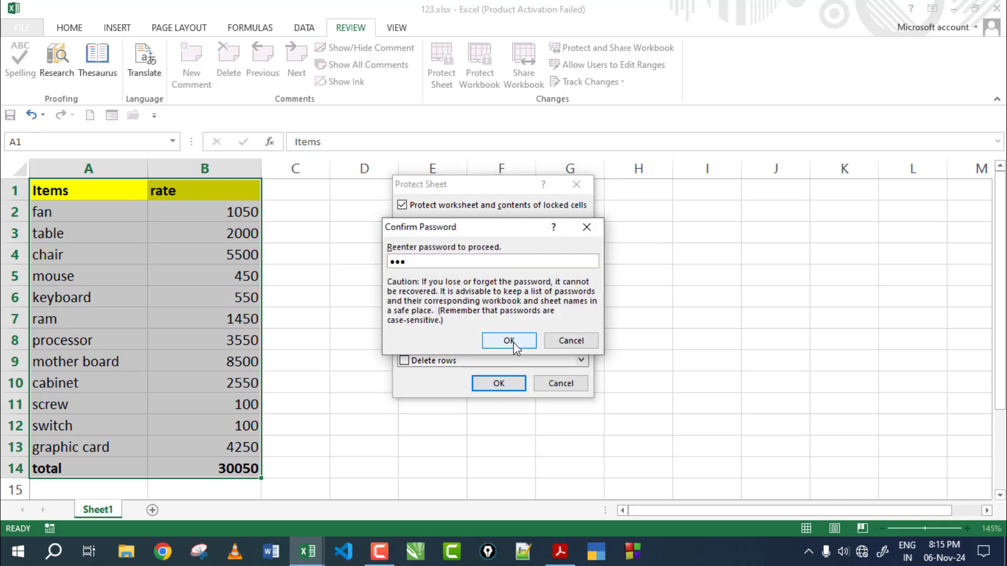
{"action": "left_click", "coordinate": [508, 341]}
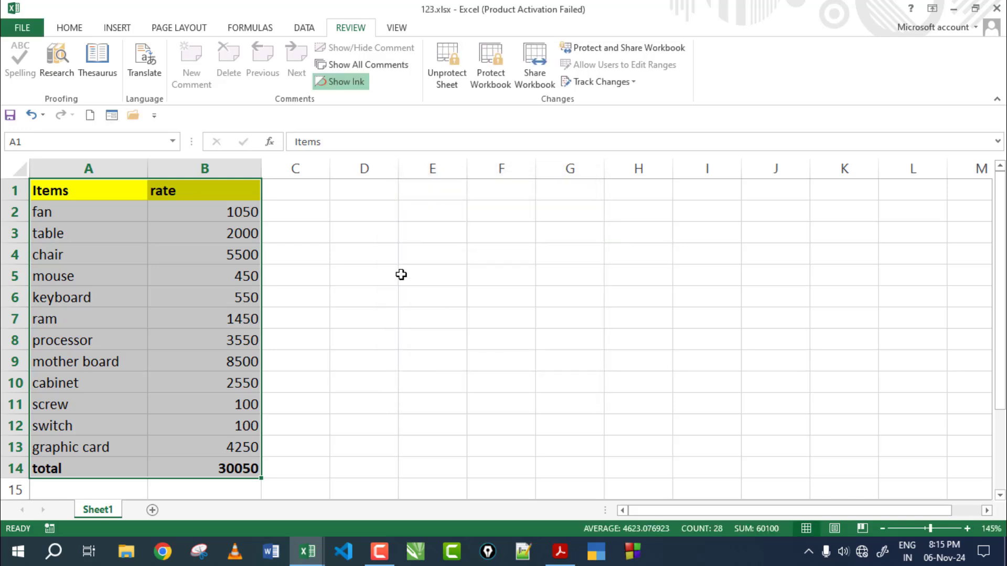
Step: Test typing 'a' in two locked cells, dismiss both warnings, then select the editable rates
{"action": "left_click", "coordinate": [388, 260]}
{"action": "type", "text": "a"}
{"action": "left_click", "coordinate": [508, 317]}
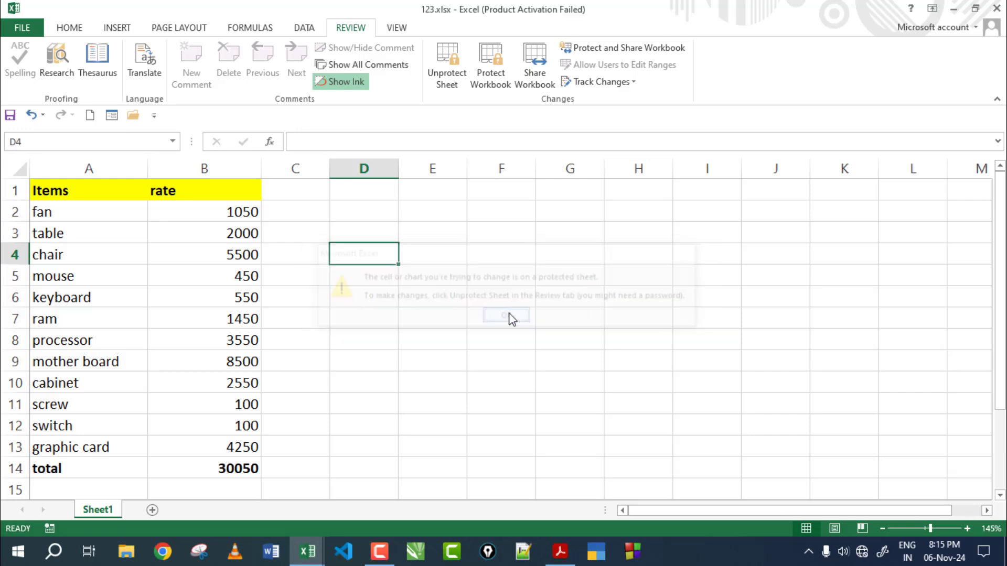
{"action": "left_click", "coordinate": [612, 290]}
{"action": "type", "text": "a"}
{"action": "left_click", "coordinate": [503, 317]}
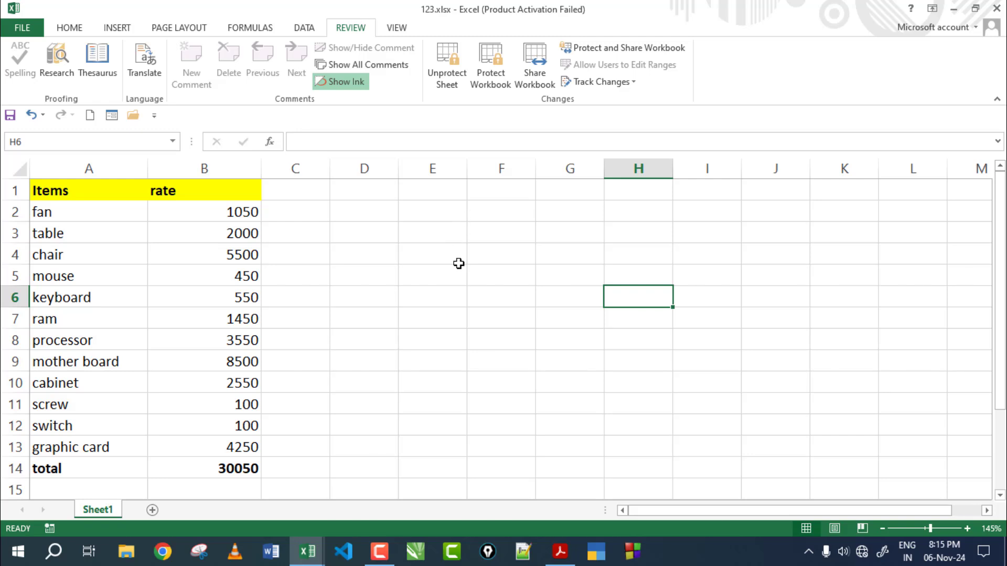
{"action": "left_click", "coordinate": [459, 261]}
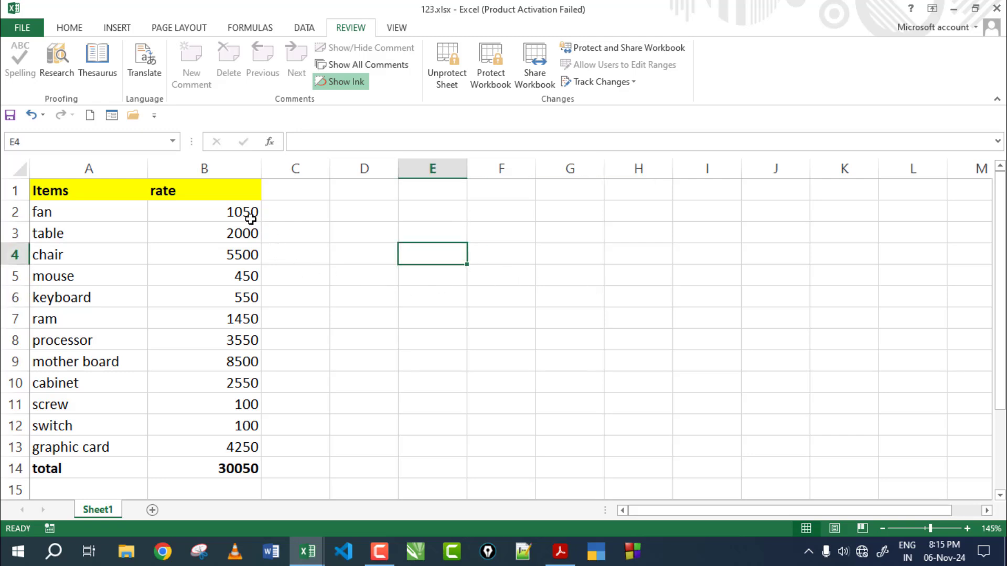
{"action": "left_click_drag", "start_coordinate": [247, 213], "coordinate": [247, 445]}
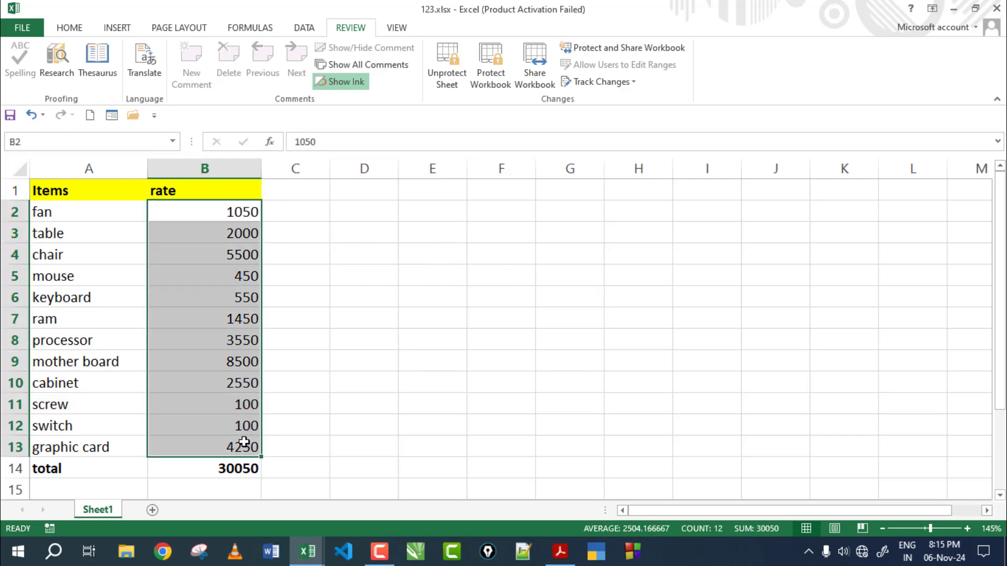
Step: Enter the new rates in the editable range: fan 1 in B2 and table 44 in B3
{"action": "left_click", "coordinate": [401, 313]}
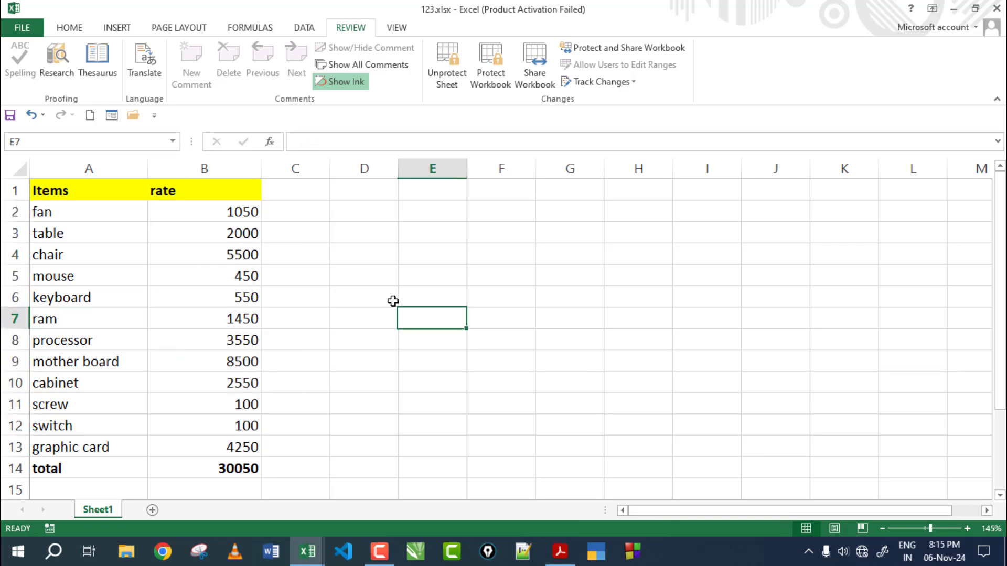
{"action": "left_click", "coordinate": [239, 212]}
{"action": "key", "text": "Delete"}
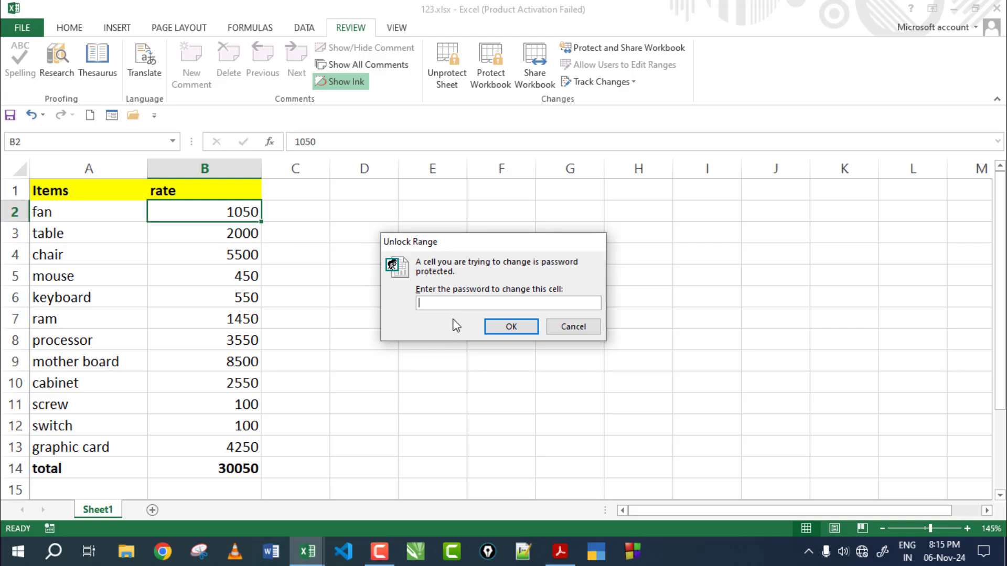
{"action": "left_click", "coordinate": [508, 327]}
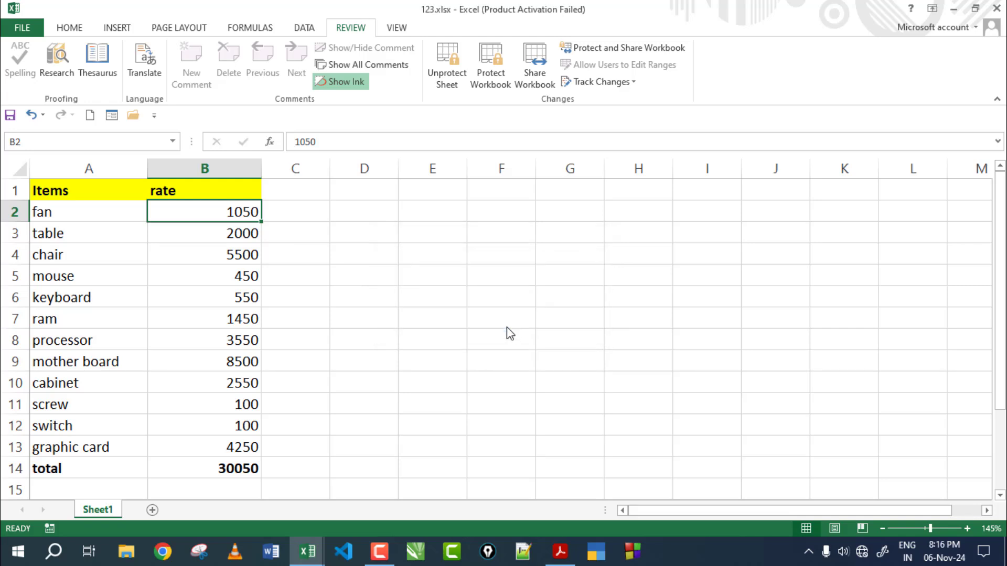
{"action": "type", "text": "1"}
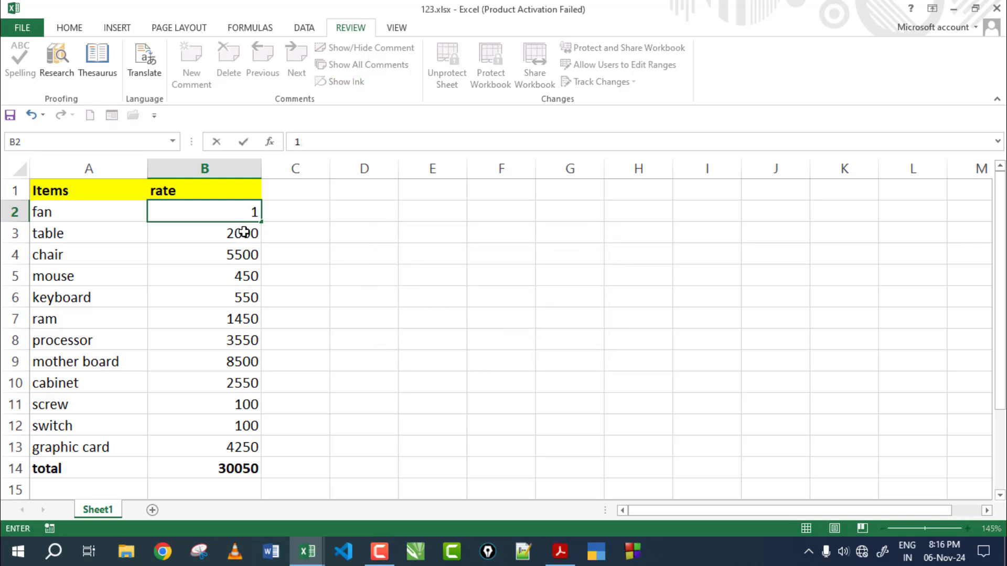
{"action": "key", "text": "Return"}
{"action": "type", "text": "44"}
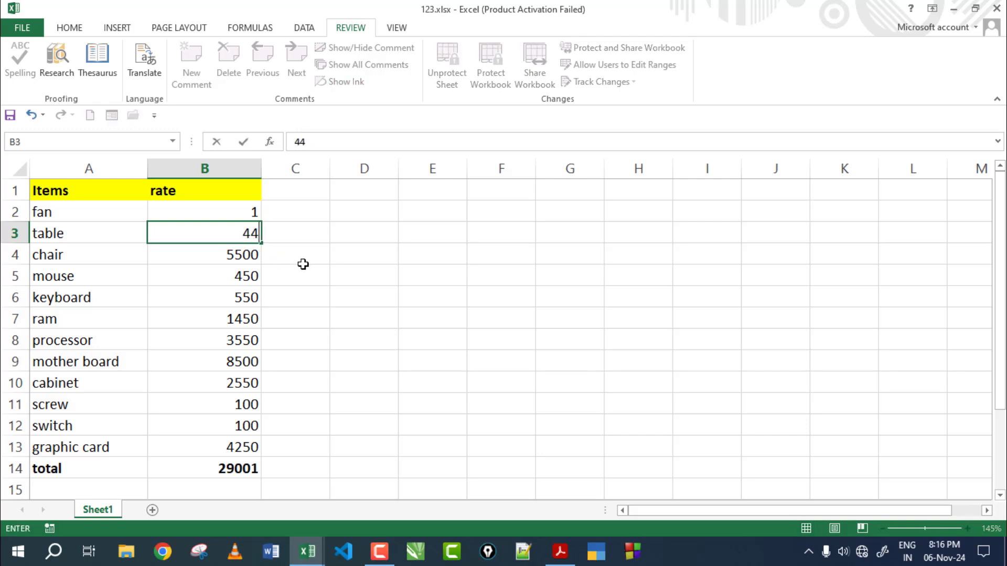
{"action": "left_click", "coordinate": [303, 264]}
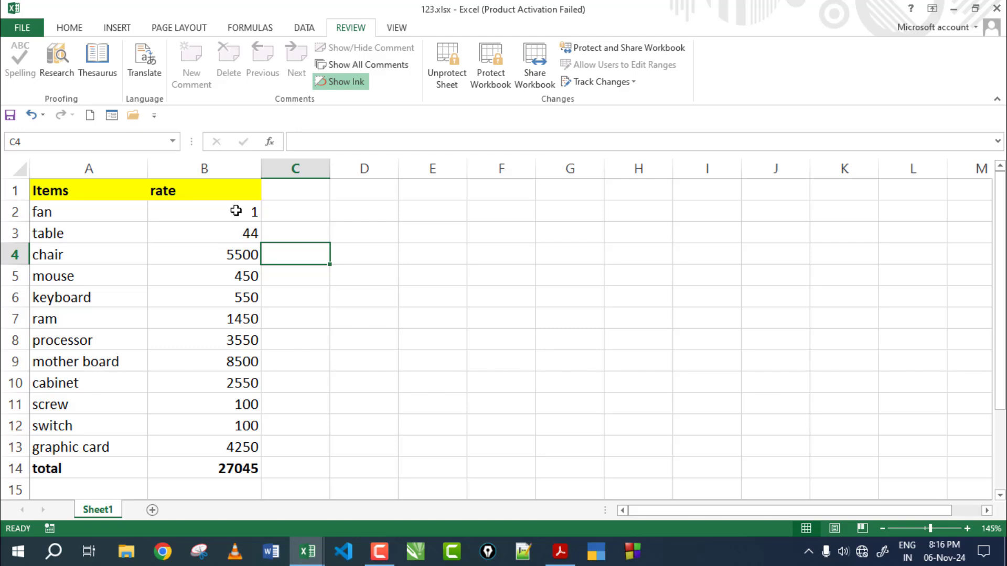
Step: Confirm the item name in A2 is still locked against editing on the protected sheet
{"action": "left_click_drag", "start_coordinate": [234, 209], "coordinate": [232, 446]}
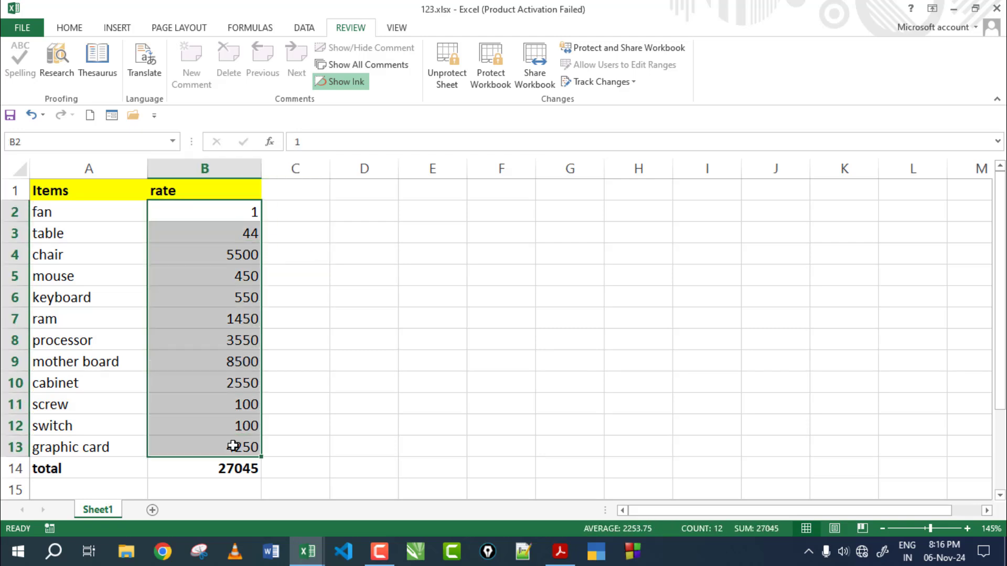
{"action": "left_click", "coordinate": [78, 220]}
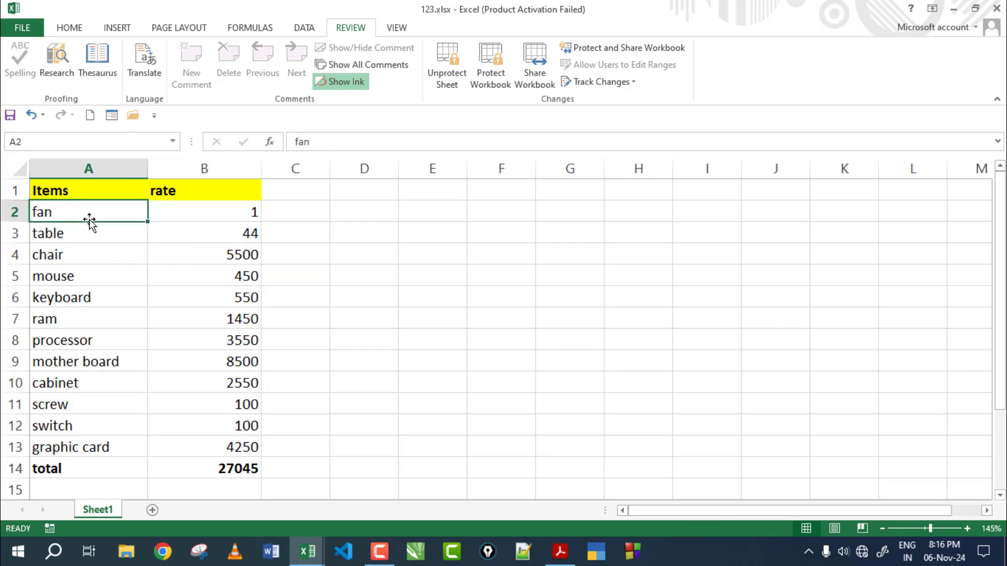
{"action": "double_click", "coordinate": [117, 220]}
{"action": "left_click", "coordinate": [504, 321]}
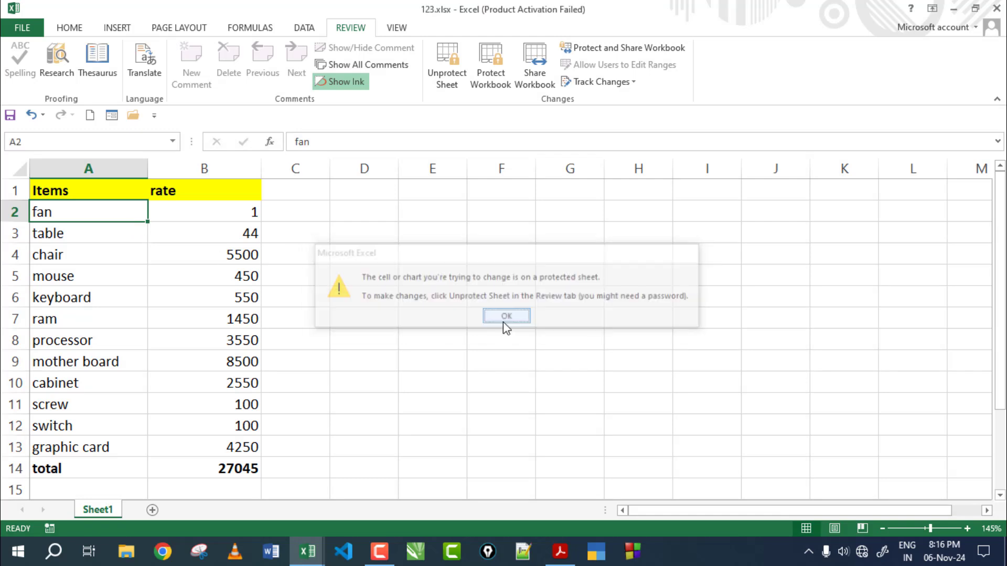
{"action": "left_click", "coordinate": [356, 268]}
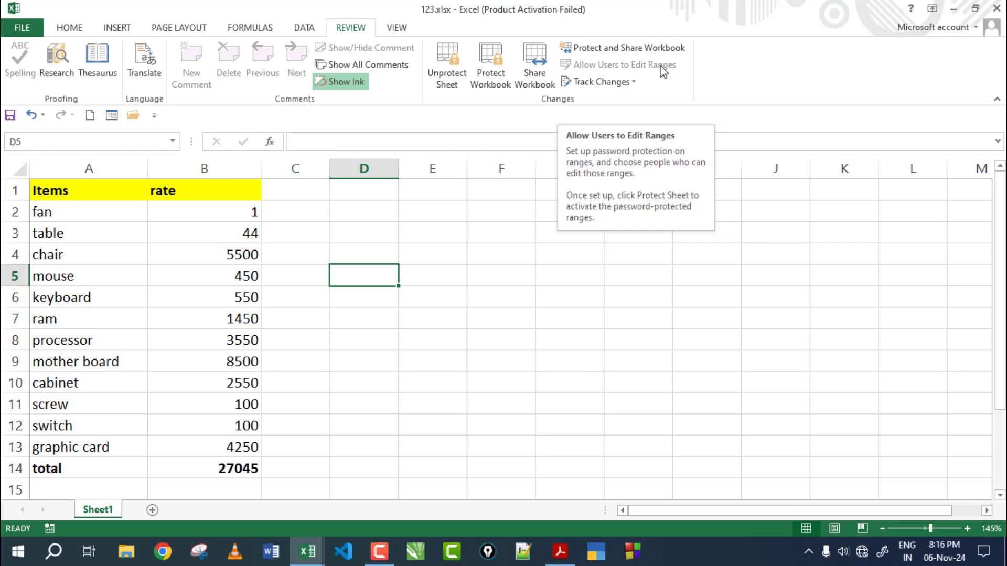
Step: Select A1:B14 and enable 'Track changes while editing' in Highlight Changes to share the workbook
{"action": "left_click", "coordinate": [486, 309]}
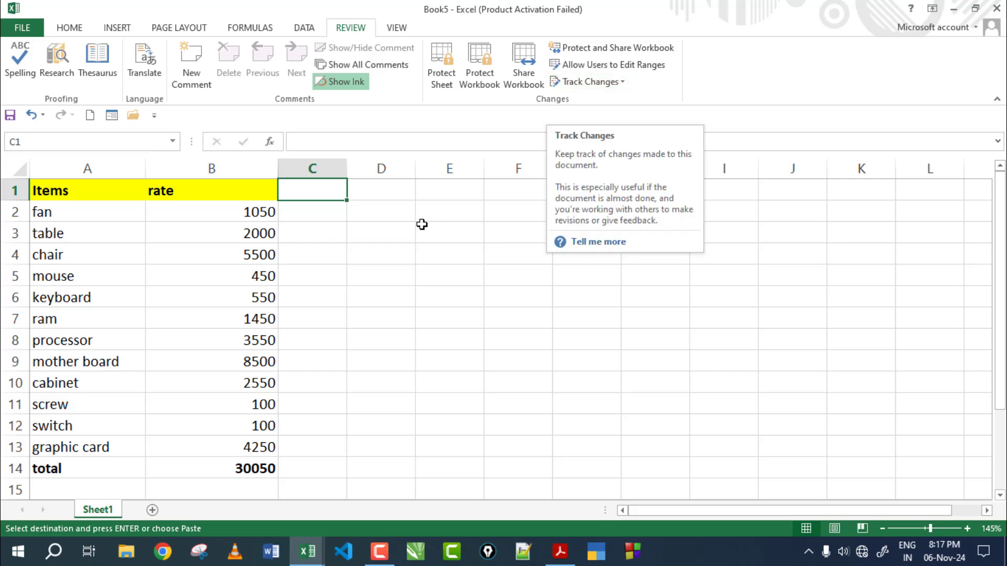
{"action": "left_click", "coordinate": [406, 235]}
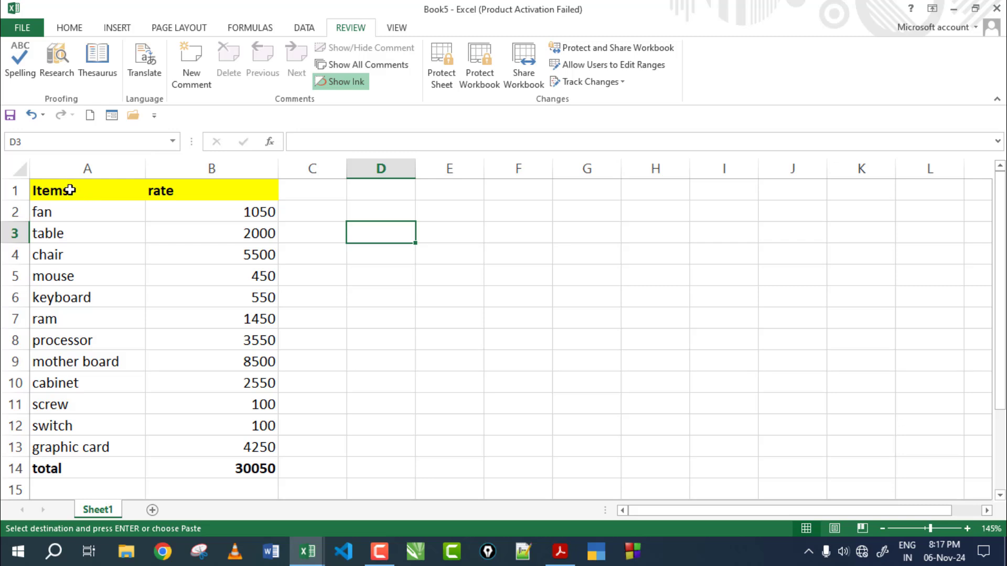
{"action": "left_click_drag", "start_coordinate": [69, 190], "coordinate": [224, 468]}
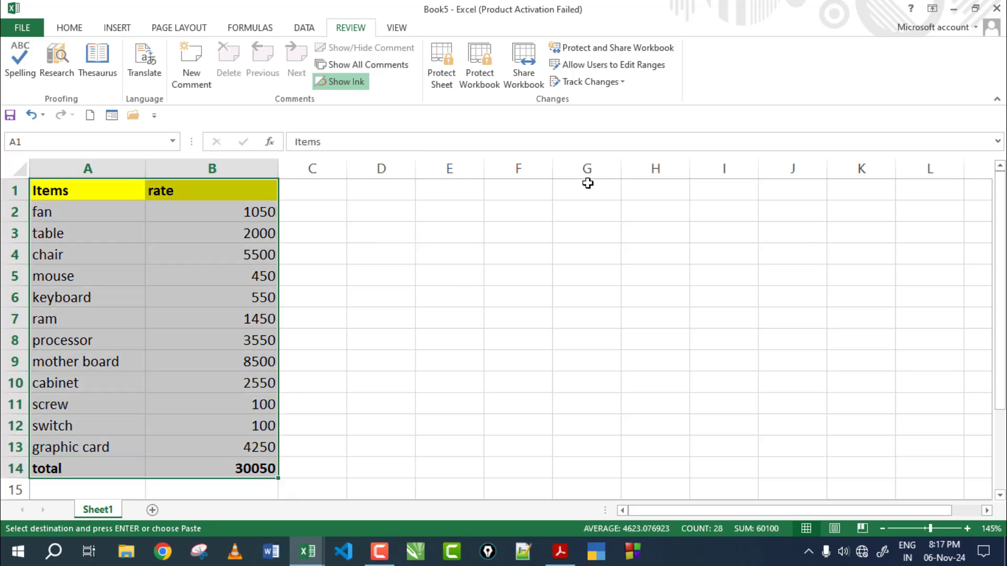
{"action": "left_click", "coordinate": [592, 82]}
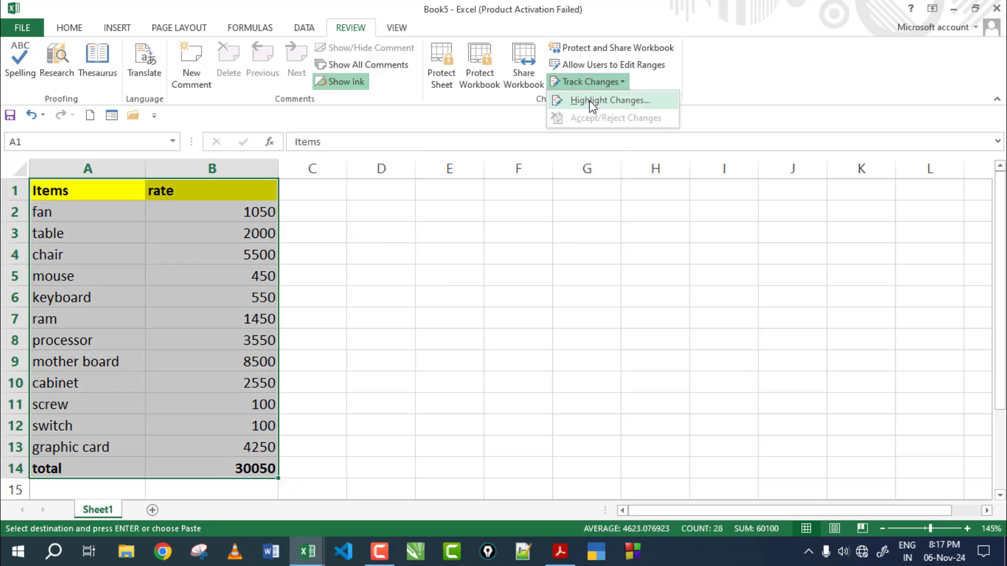
{"action": "left_click", "coordinate": [592, 103]}
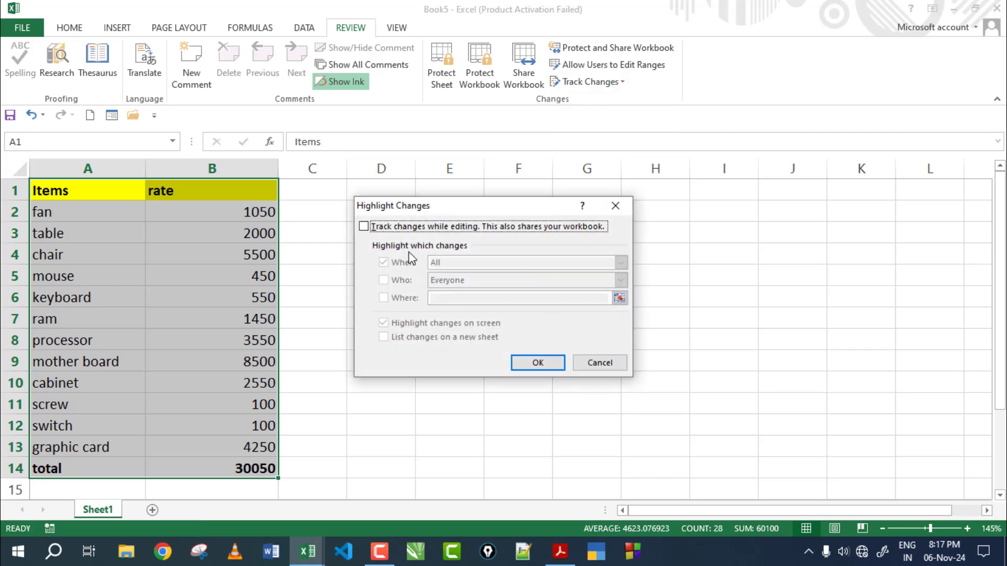
{"action": "left_click", "coordinate": [364, 228]}
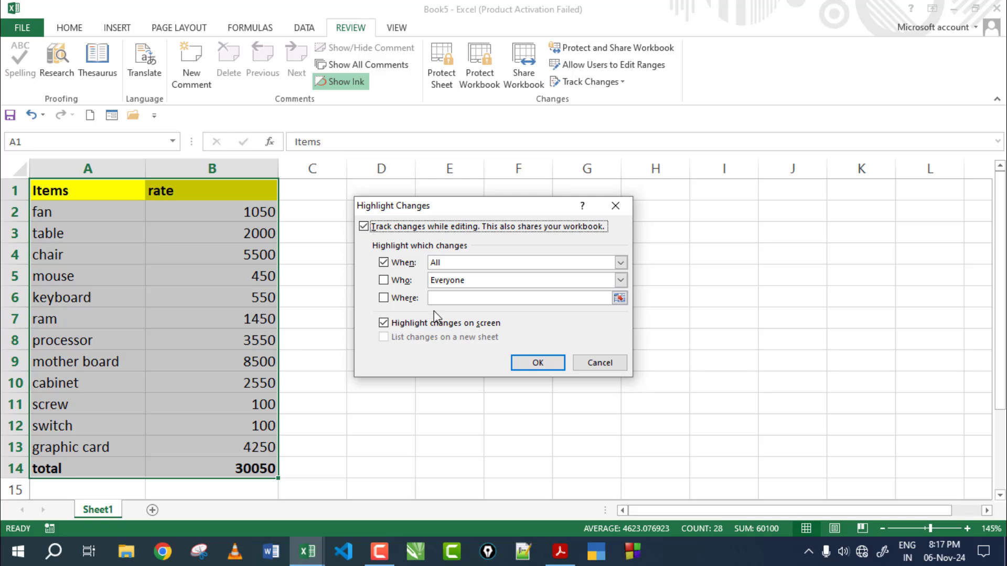
{"action": "left_click", "coordinate": [536, 362]}
Step: Inspect the item cells A2, A5, A8, A9 and A13, ending on fan in A2
{"action": "left_click", "coordinate": [171, 283]}
{"action": "left_click", "coordinate": [72, 216]}
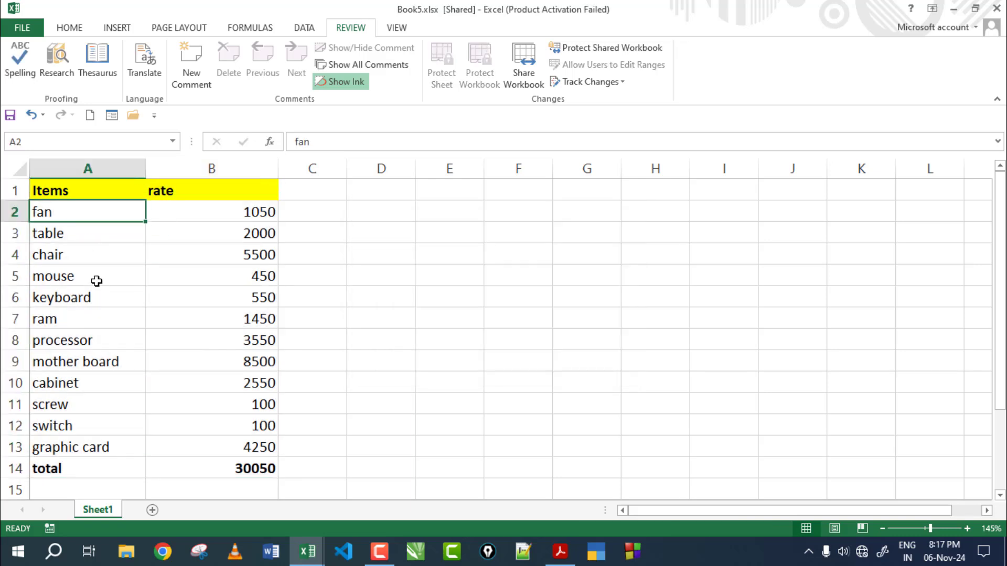
{"action": "left_click", "coordinate": [97, 281]}
{"action": "left_click", "coordinate": [96, 340]}
{"action": "left_click", "coordinate": [97, 363]}
{"action": "left_click", "coordinate": [95, 444]}
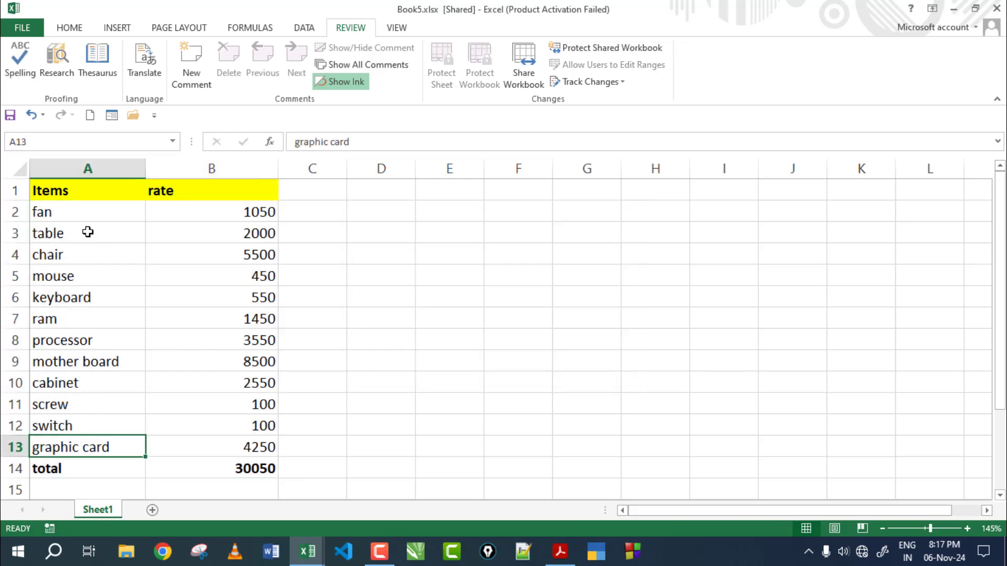
{"action": "left_click", "coordinate": [84, 220]}
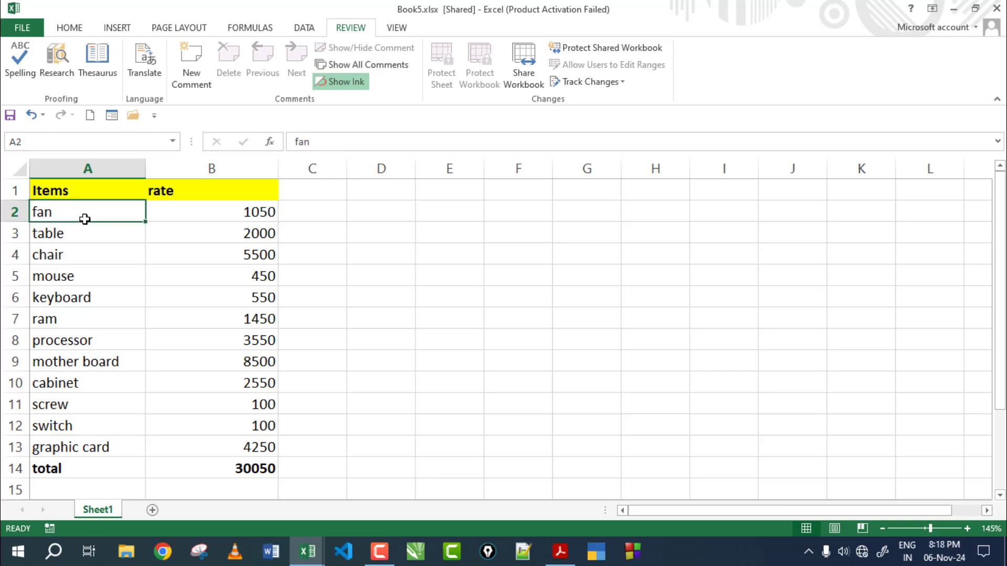
Step: Rename A2 to 'table fan', A4 to 'Chair 1' and A5 to 'cpu' as tracked edits
{"action": "type", "text": "table fan"}
{"action": "key", "text": "Return"}
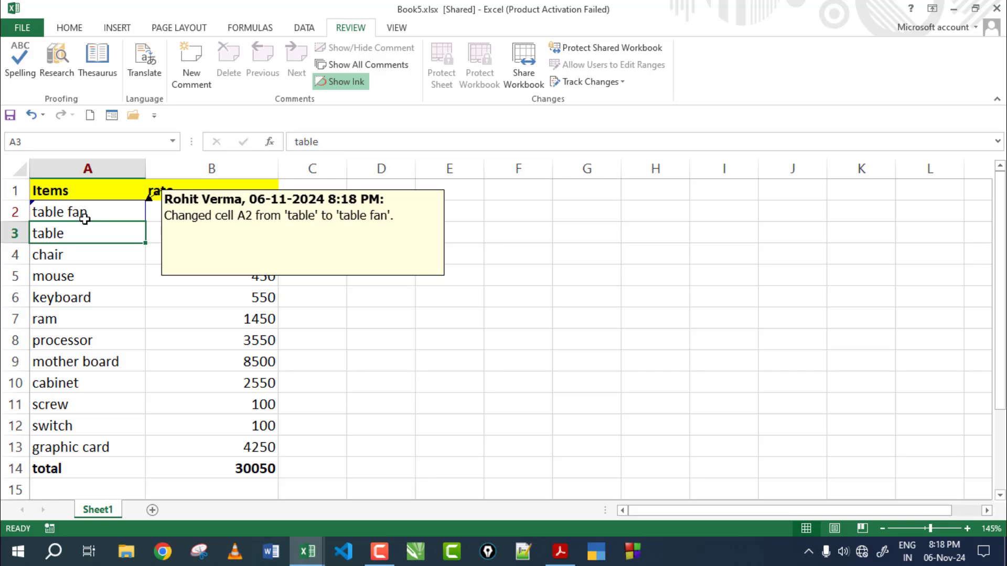
{"action": "key", "text": "Down"}
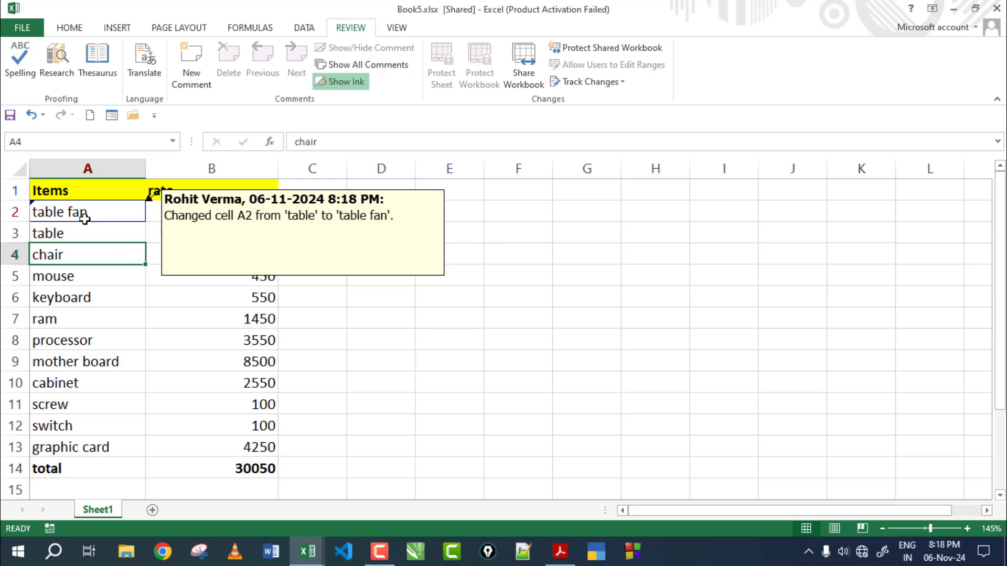
{"action": "type", "text": "Chair"}
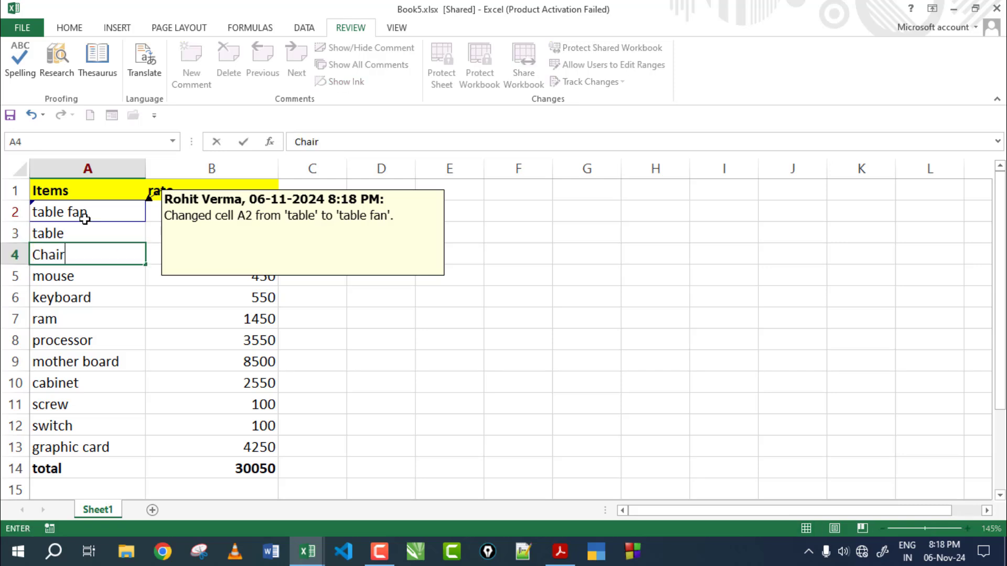
{"action": "type", "text": " 1"}
{"action": "key", "text": "Return"}
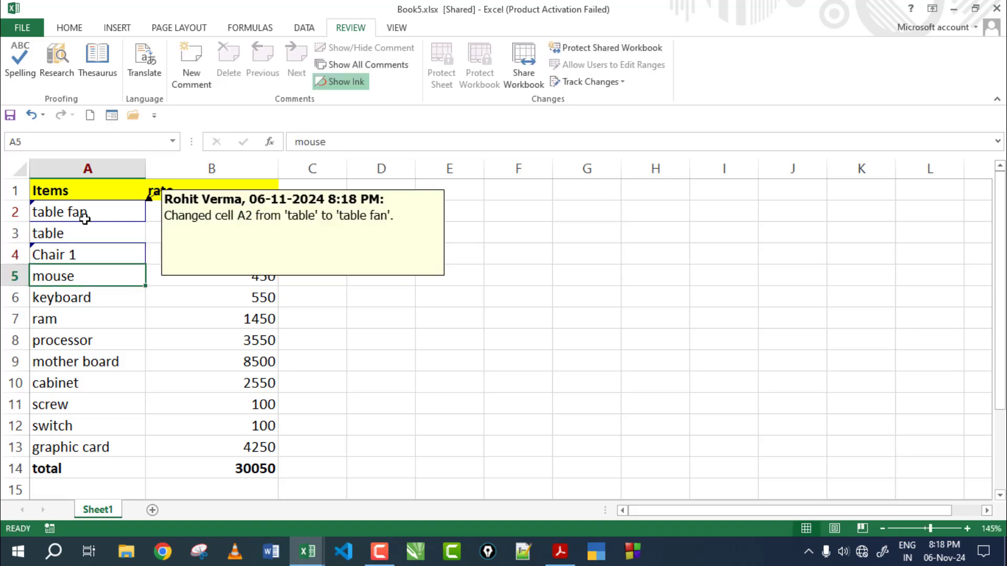
{"action": "type", "text": "cpu"}
{"action": "key", "text": "ctrl+Return"}
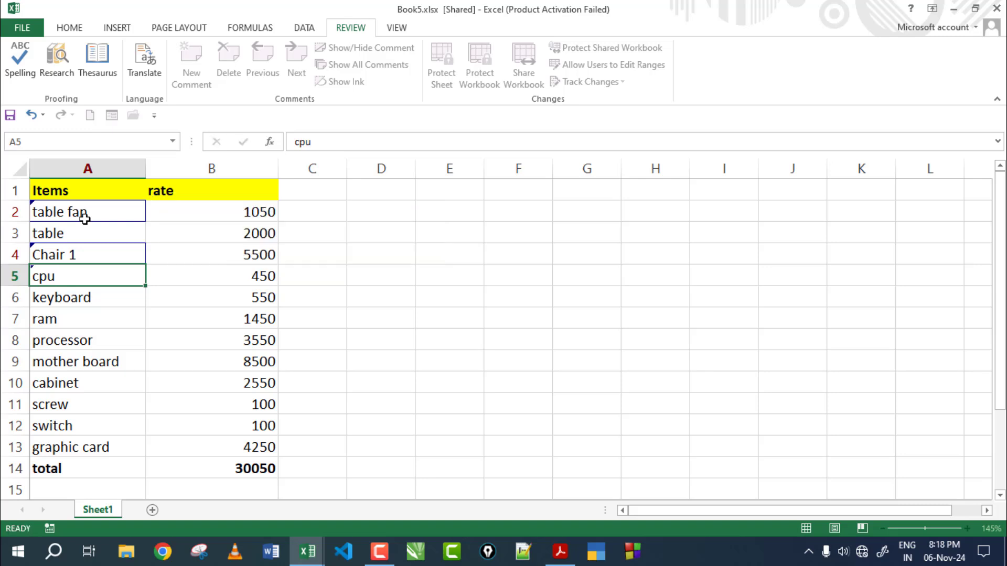
{"action": "key", "text": "Down"}
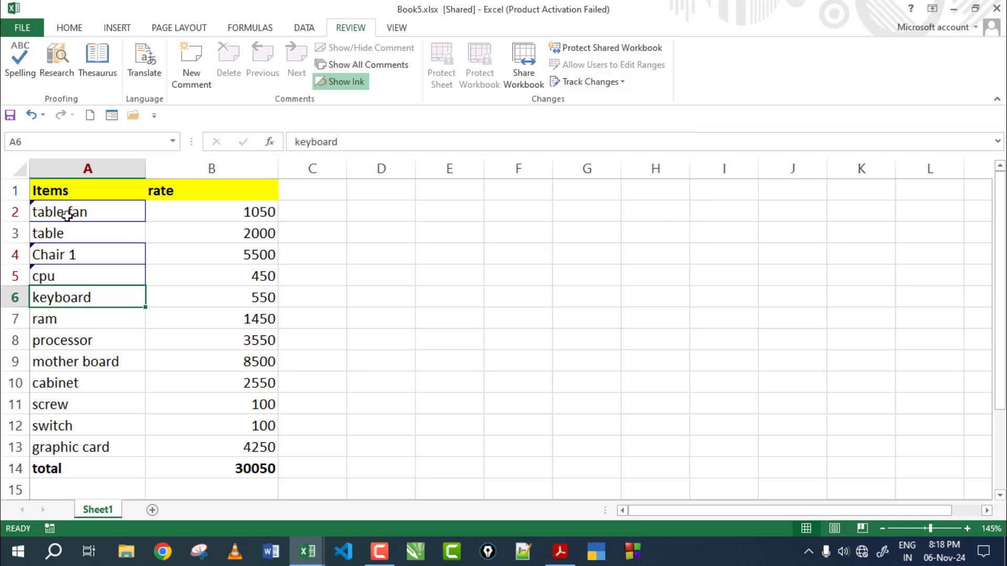
Step: Review tracked changes: accept 'table fan' in A2 and 'Chair 1' in A4, reject 'cpu' in A5
{"action": "left_click", "coordinate": [593, 82]}
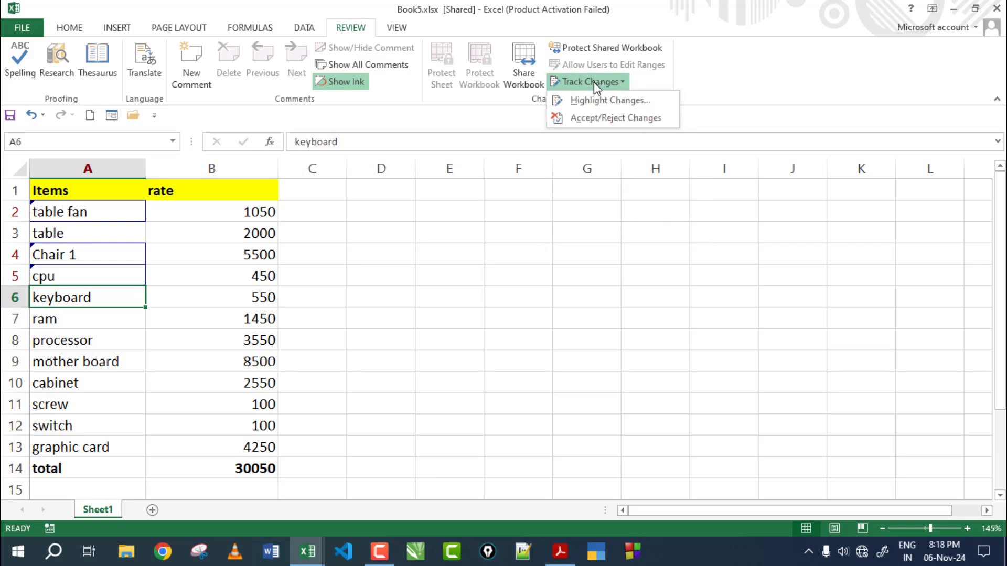
{"action": "left_click", "coordinate": [598, 117]}
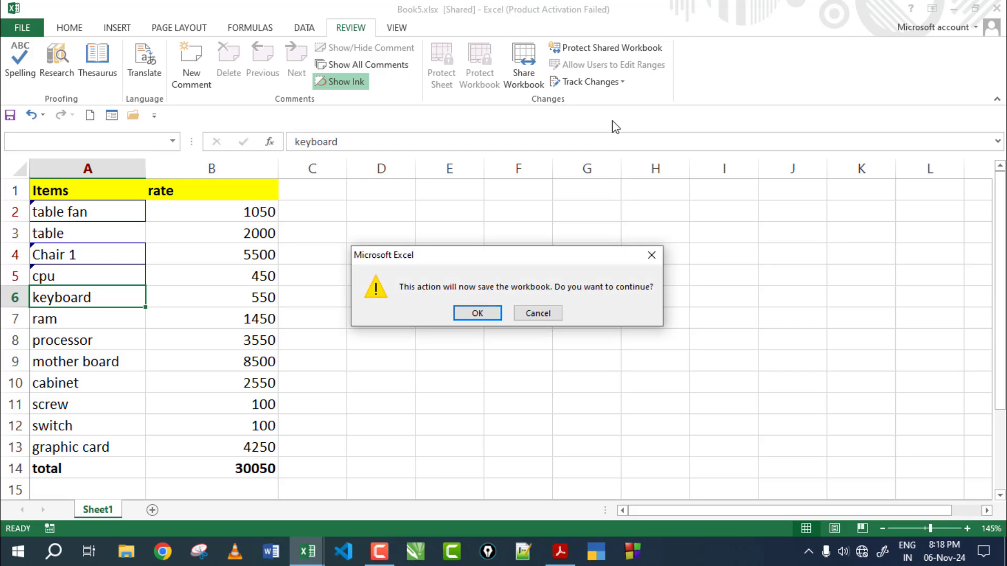
{"action": "left_click", "coordinate": [475, 314]}
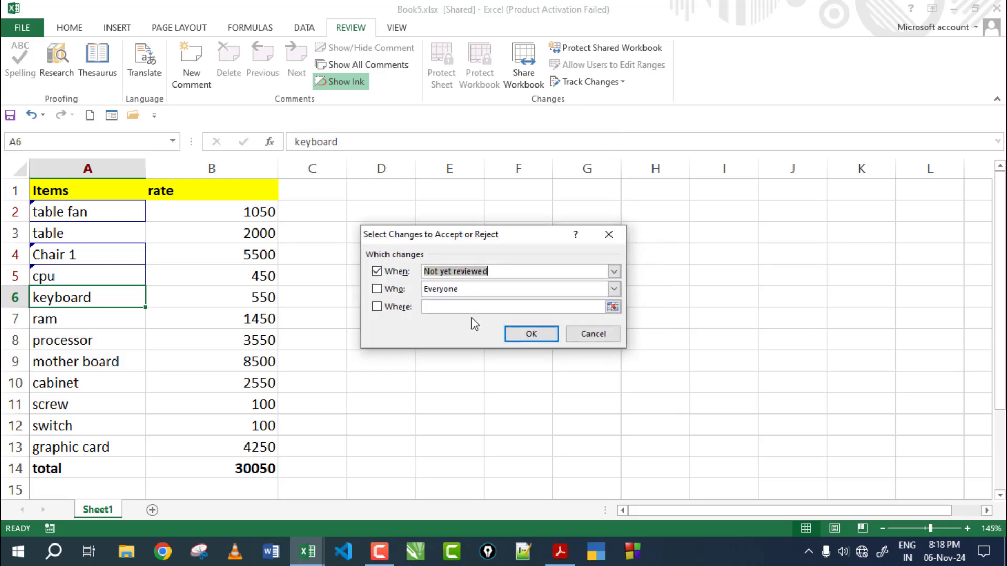
{"action": "left_click", "coordinate": [532, 334]}
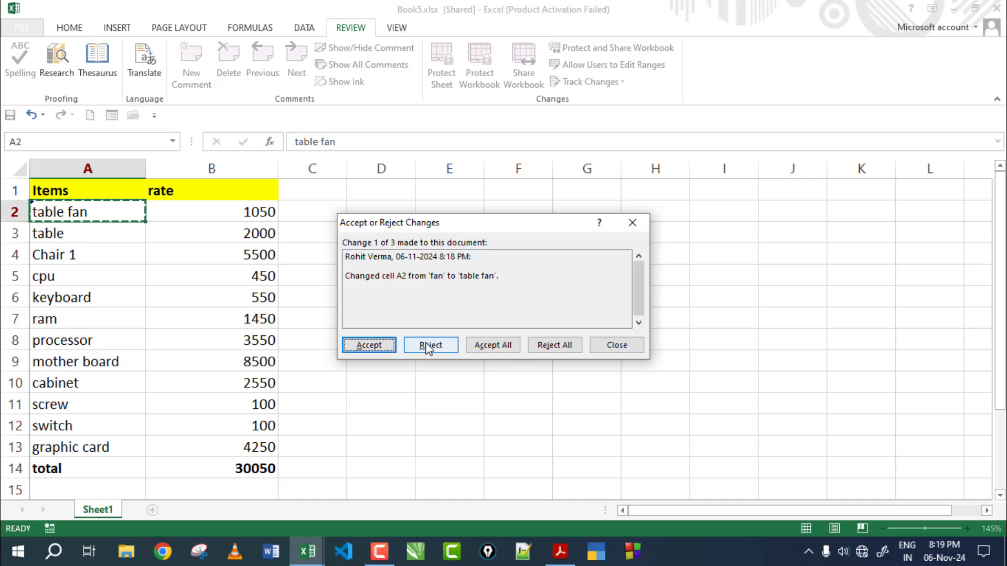
{"action": "left_click", "coordinate": [370, 345]}
{"action": "left_click", "coordinate": [372, 346]}
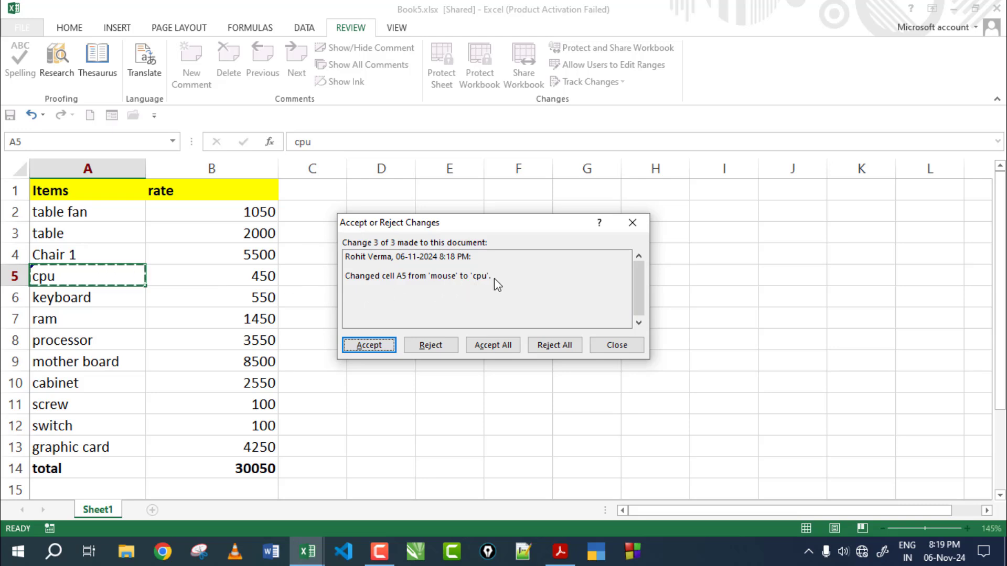
{"action": "left_click", "coordinate": [438, 339]}
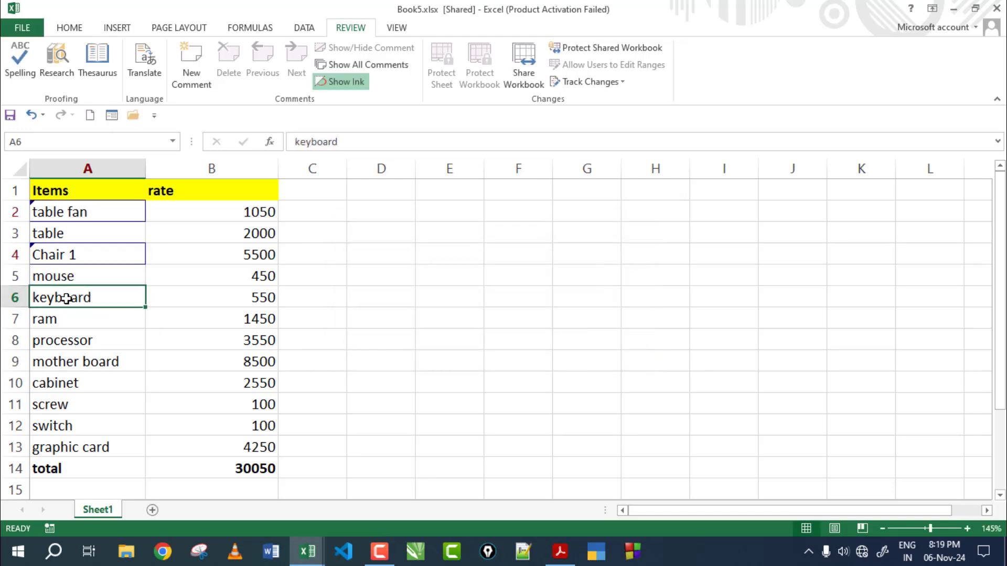
Step: Verify no unreviewed changes remain and check the change notes on A2 and A4
{"action": "left_click", "coordinate": [83, 254]}
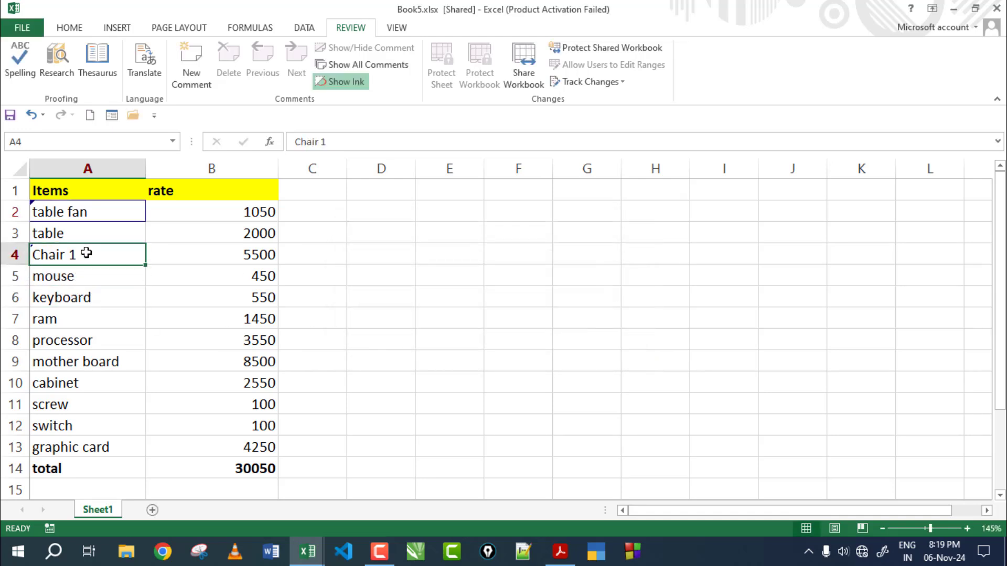
{"action": "left_click", "coordinate": [577, 82]}
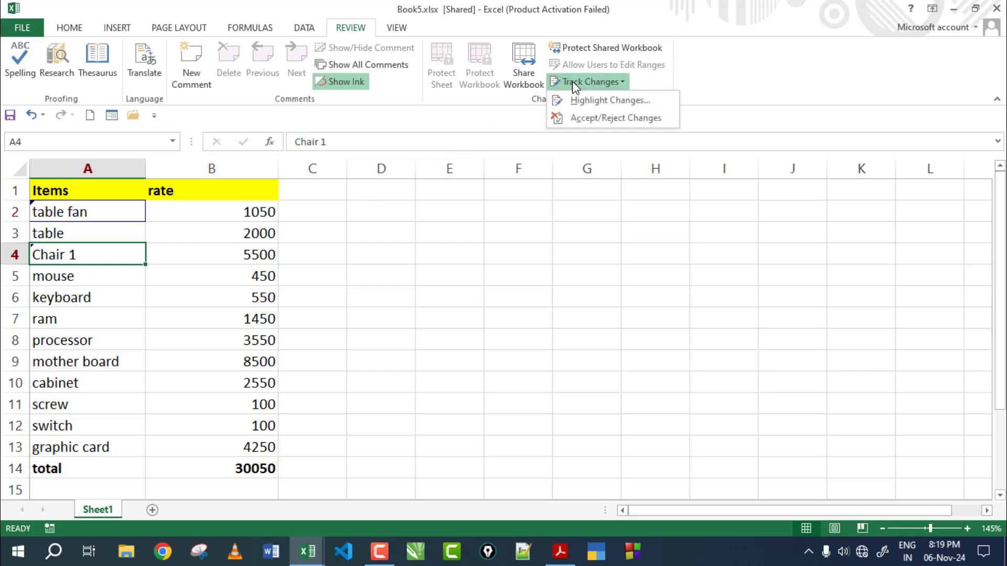
{"action": "left_click", "coordinate": [583, 118]}
{"action": "left_click", "coordinate": [526, 333]}
{"action": "left_click", "coordinate": [515, 317]}
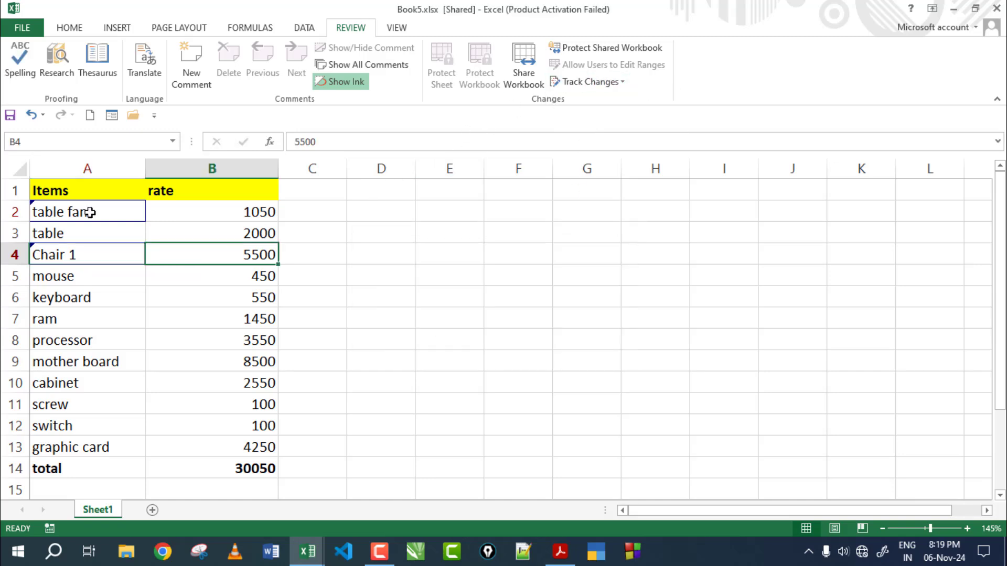
{"action": "left_click", "coordinate": [93, 212]}
{"action": "left_click", "coordinate": [85, 254]}
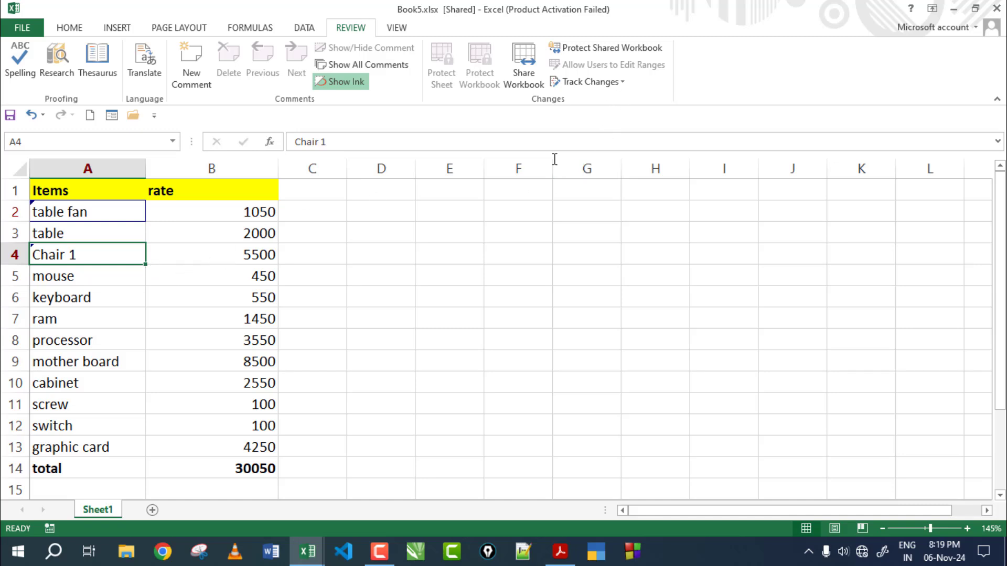
{"action": "left_click", "coordinate": [450, 272]}
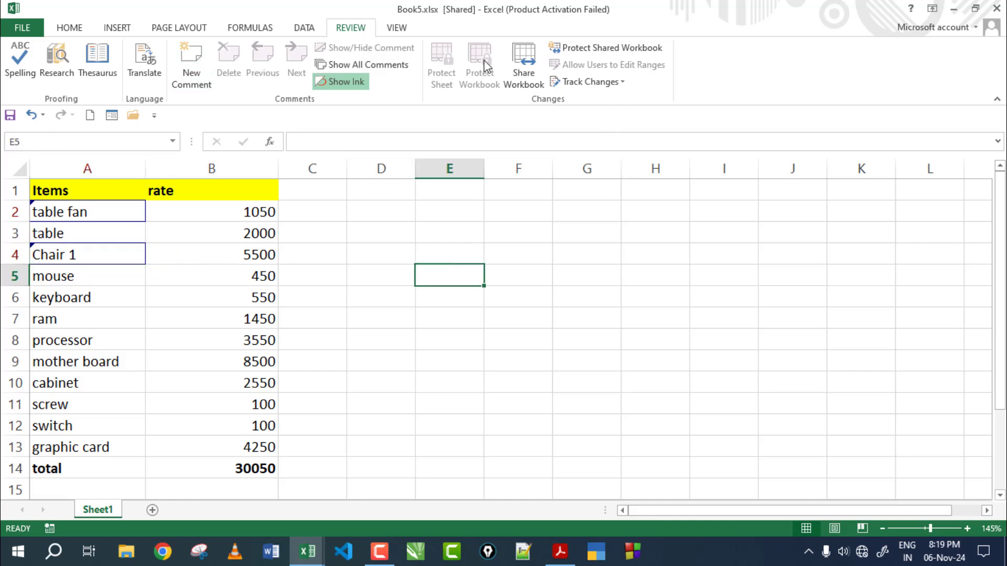